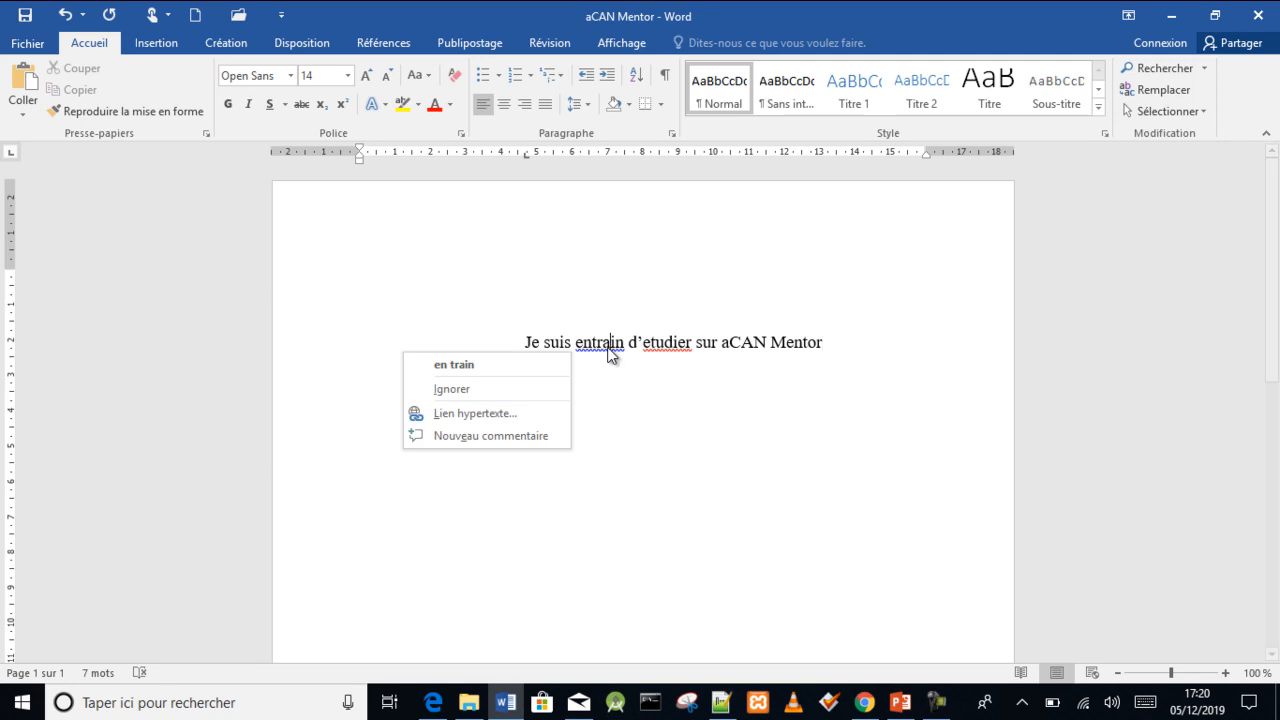
Replace the misspelled word "etudier" in the sentence with the suggested spelling "étudier"
{"action": "key", "text": "Escape"}
{"action": "right_click", "coordinate": [664, 351]}
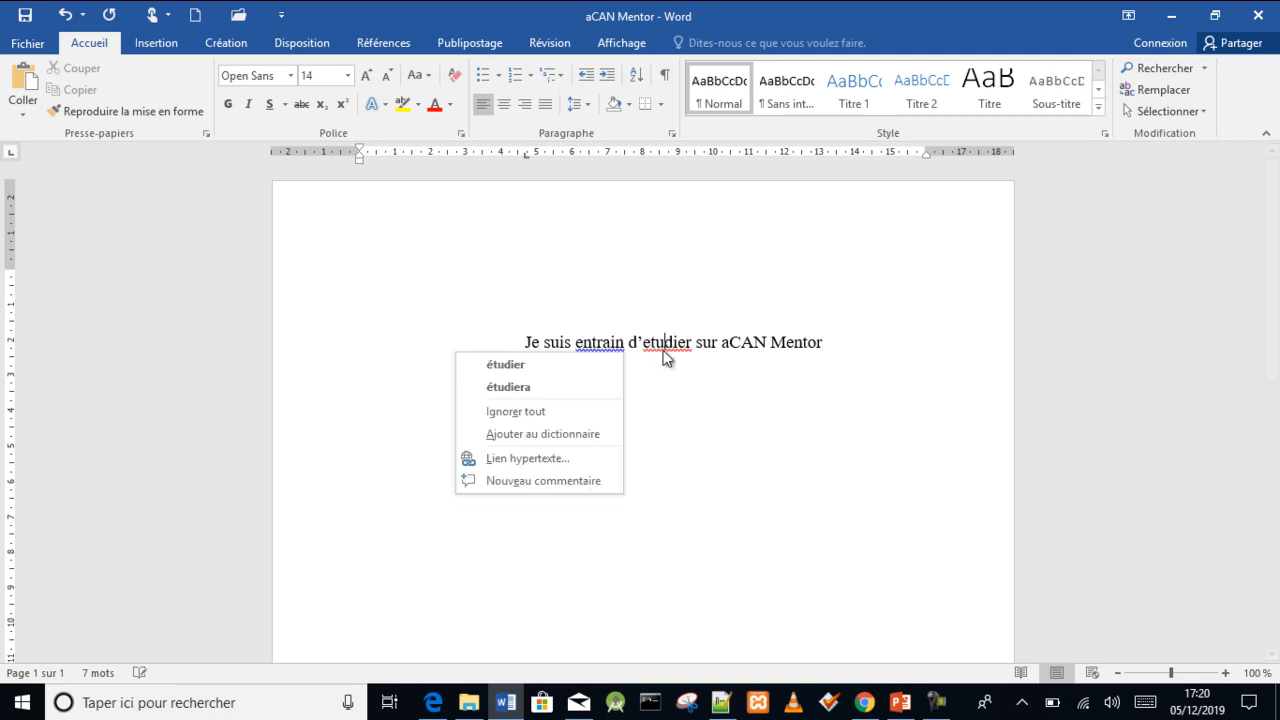
{"action": "left_click", "coordinate": [603, 354]}
Apply the Adobe Gothic Std B font to the whole sentence "Je suis entrain d'étudier sur aCAN Mentor"
{"action": "left_click_drag", "start_coordinate": [828, 345], "coordinate": [525, 340]}
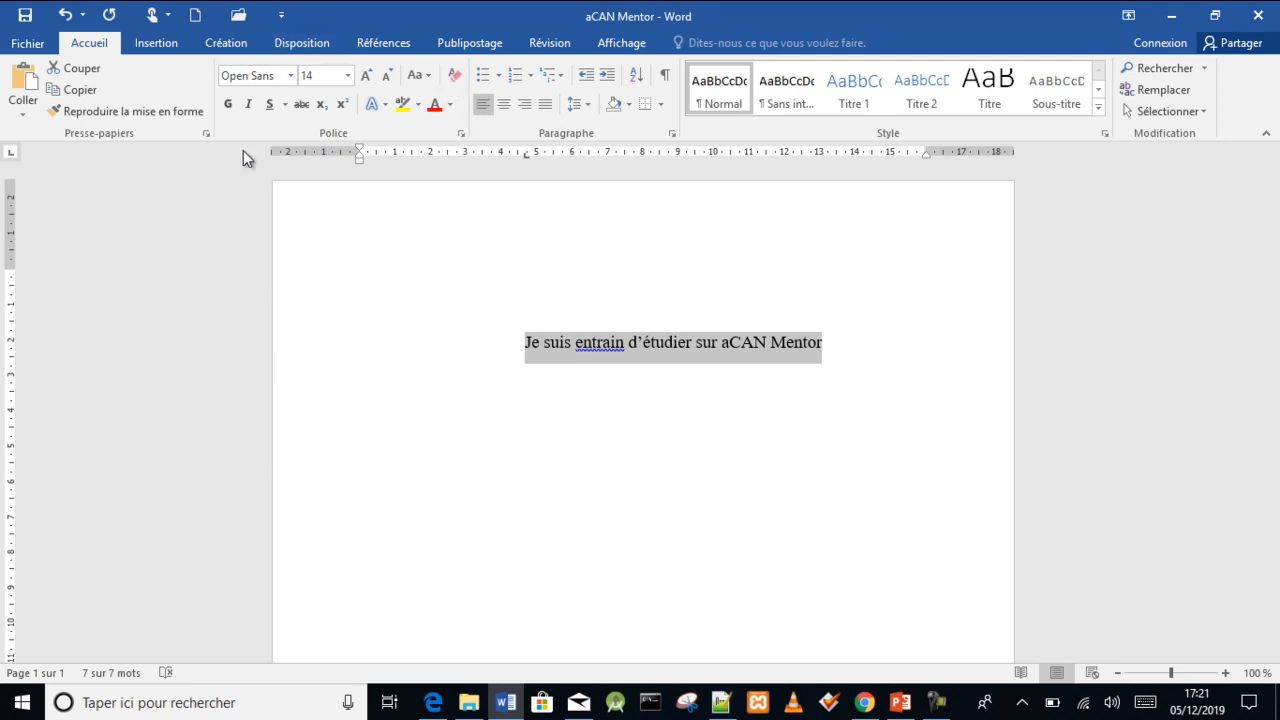
{"action": "left_click", "coordinate": [290, 76]}
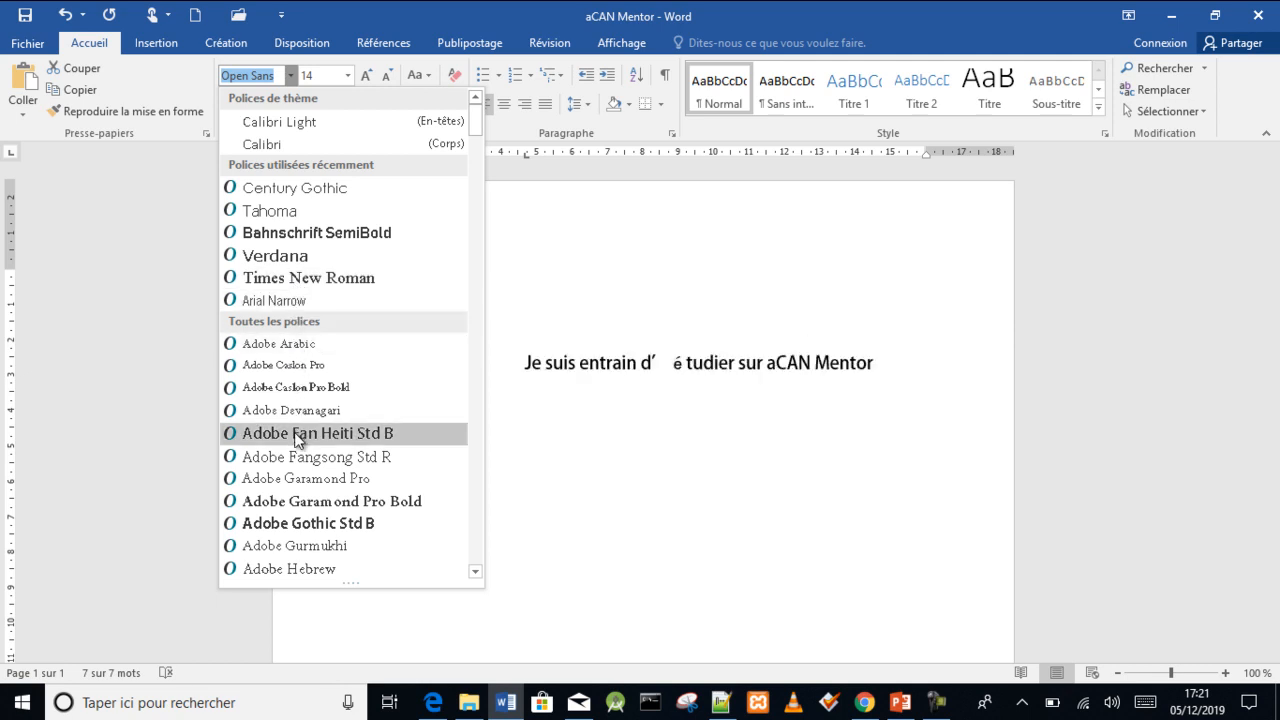
{"action": "left_click", "coordinate": [296, 522]}
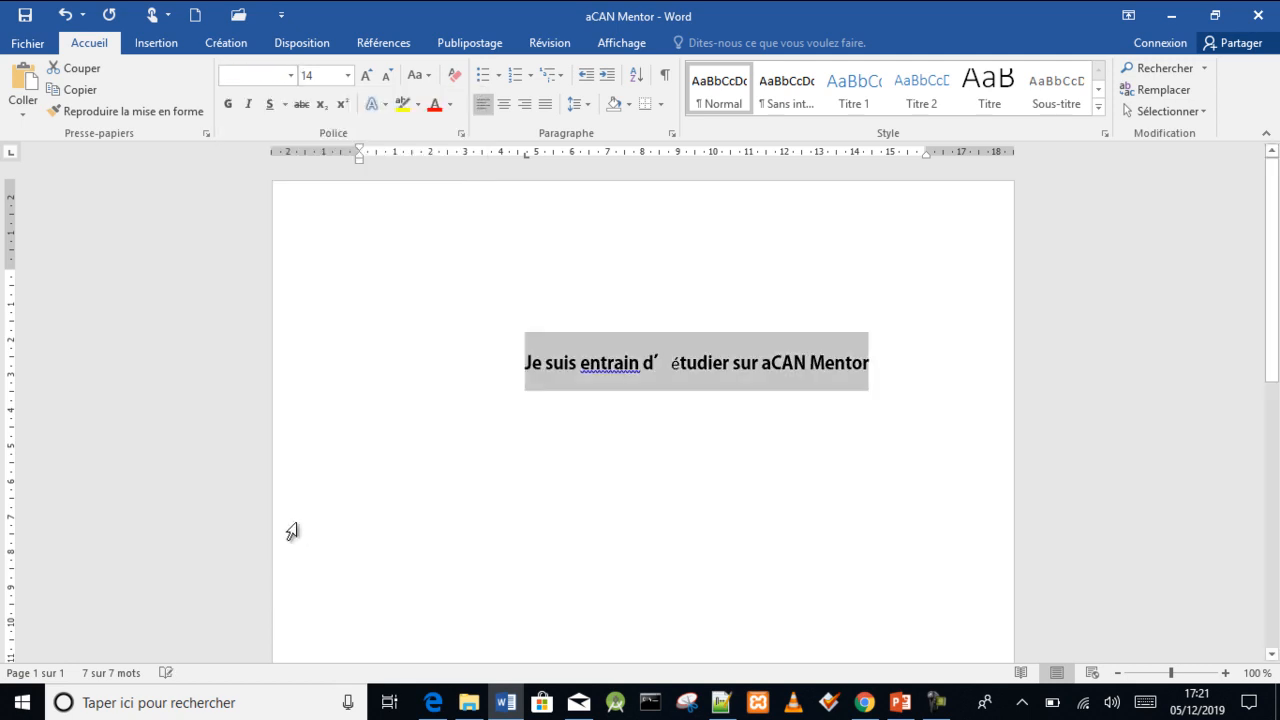
{"action": "left_click", "coordinate": [253, 74]}
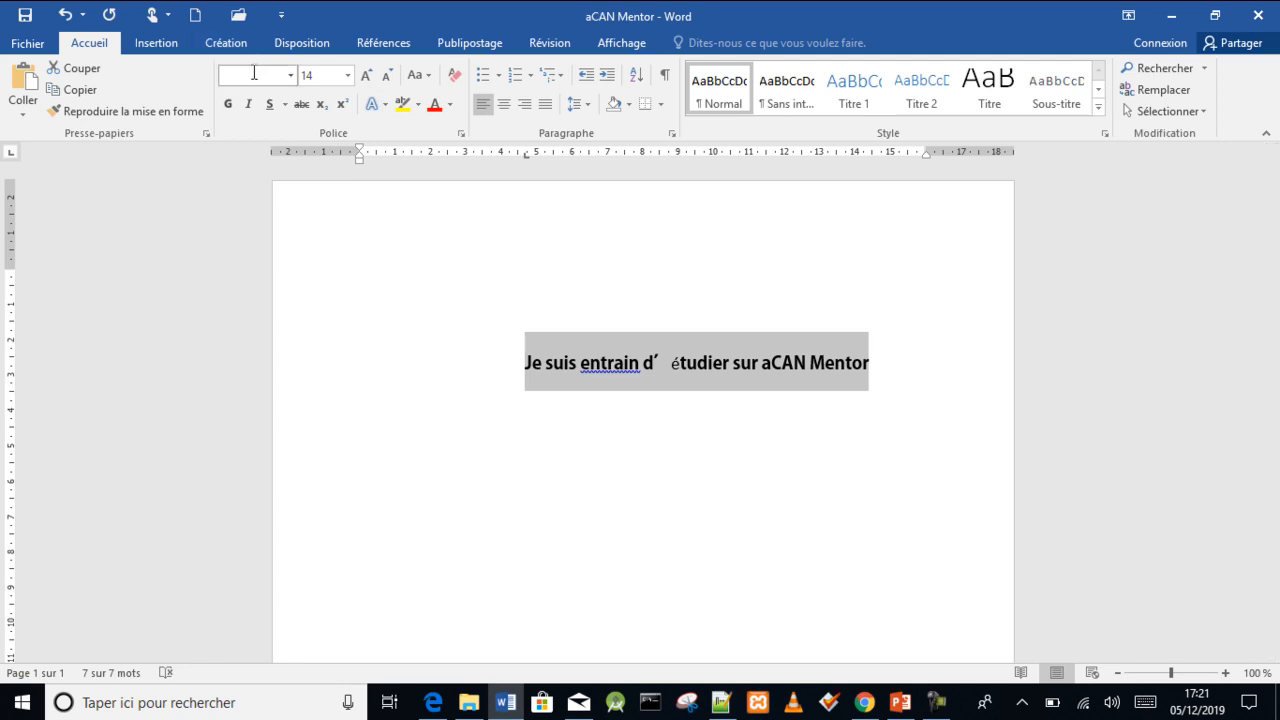
{"action": "left_click", "coordinate": [291, 75]}
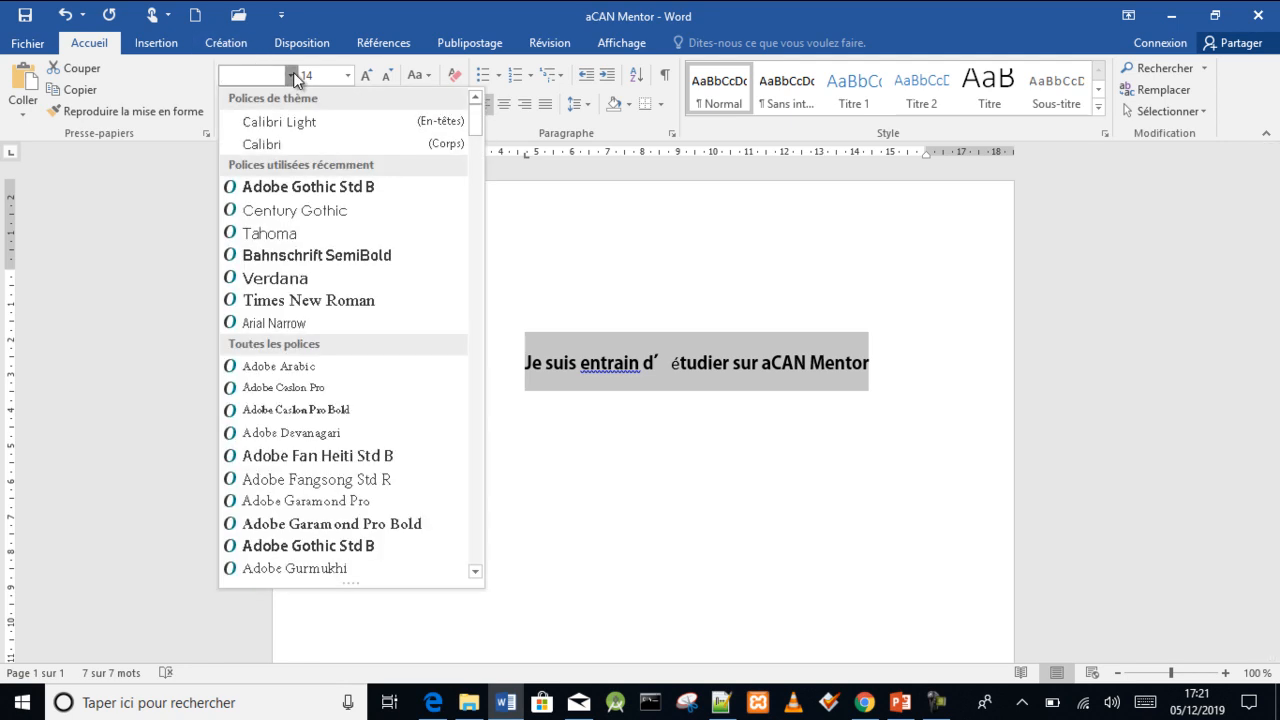
{"action": "left_click", "coordinate": [302, 193]}
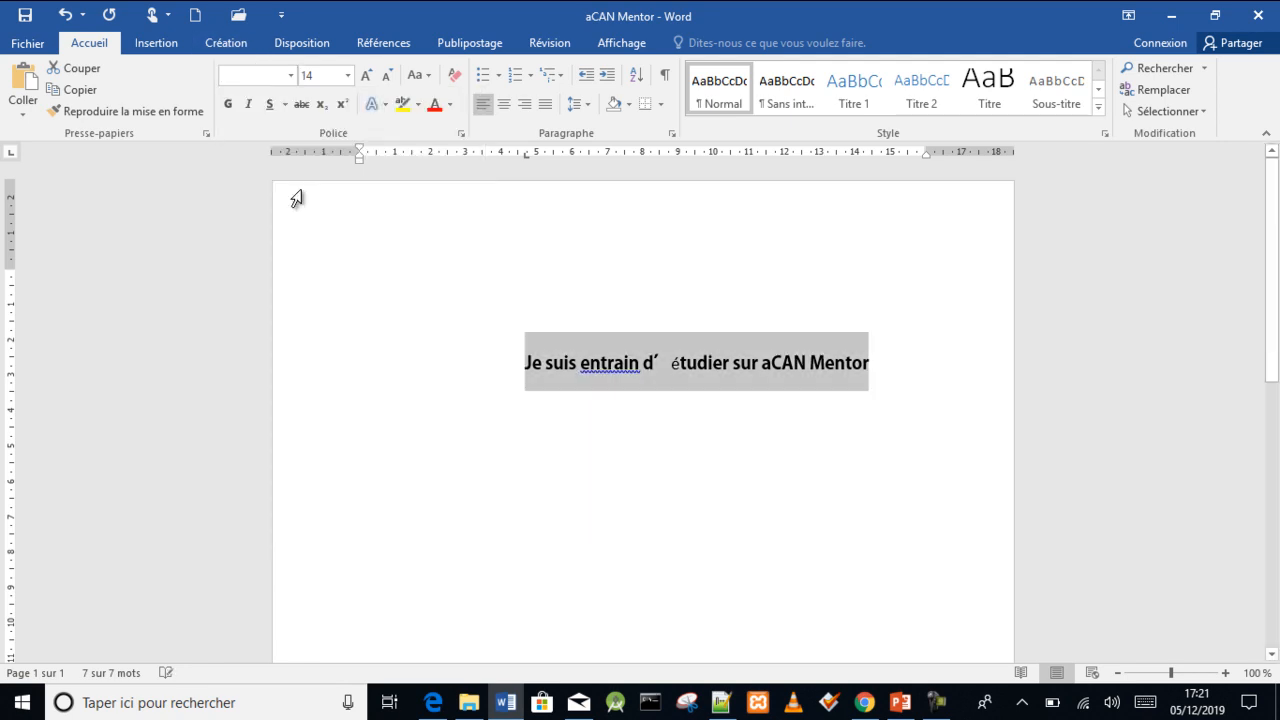
Reselect the whole sentence and change its font to Bahnschrift SemiBold
{"action": "left_click", "coordinate": [867, 363]}
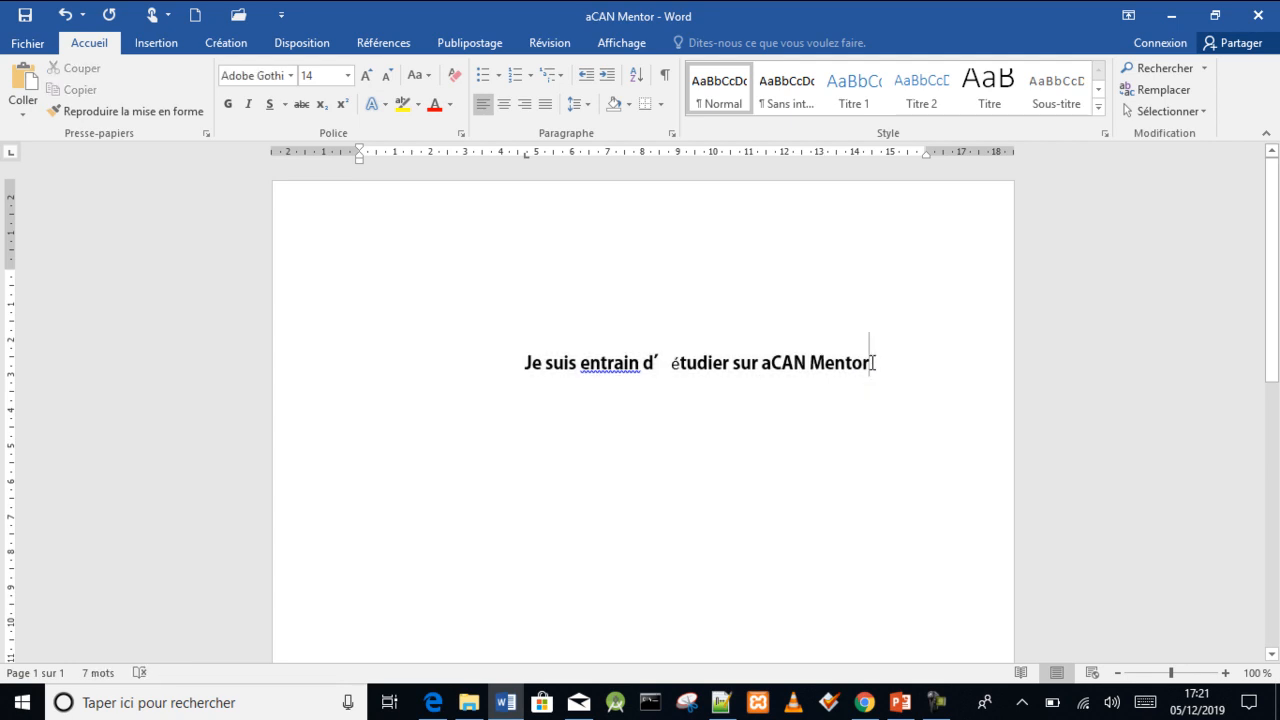
{"action": "left_click_drag", "start_coordinate": [871, 363], "coordinate": [515, 369]}
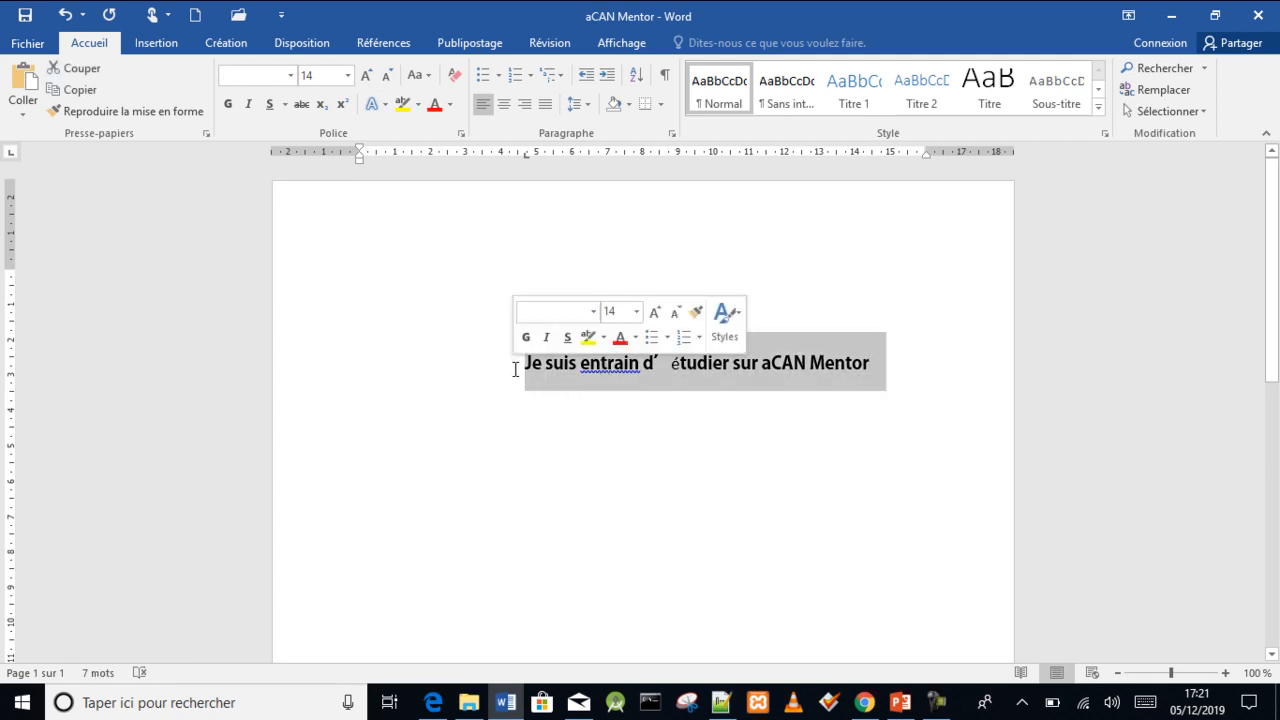
{"action": "left_click", "coordinate": [515, 369]}
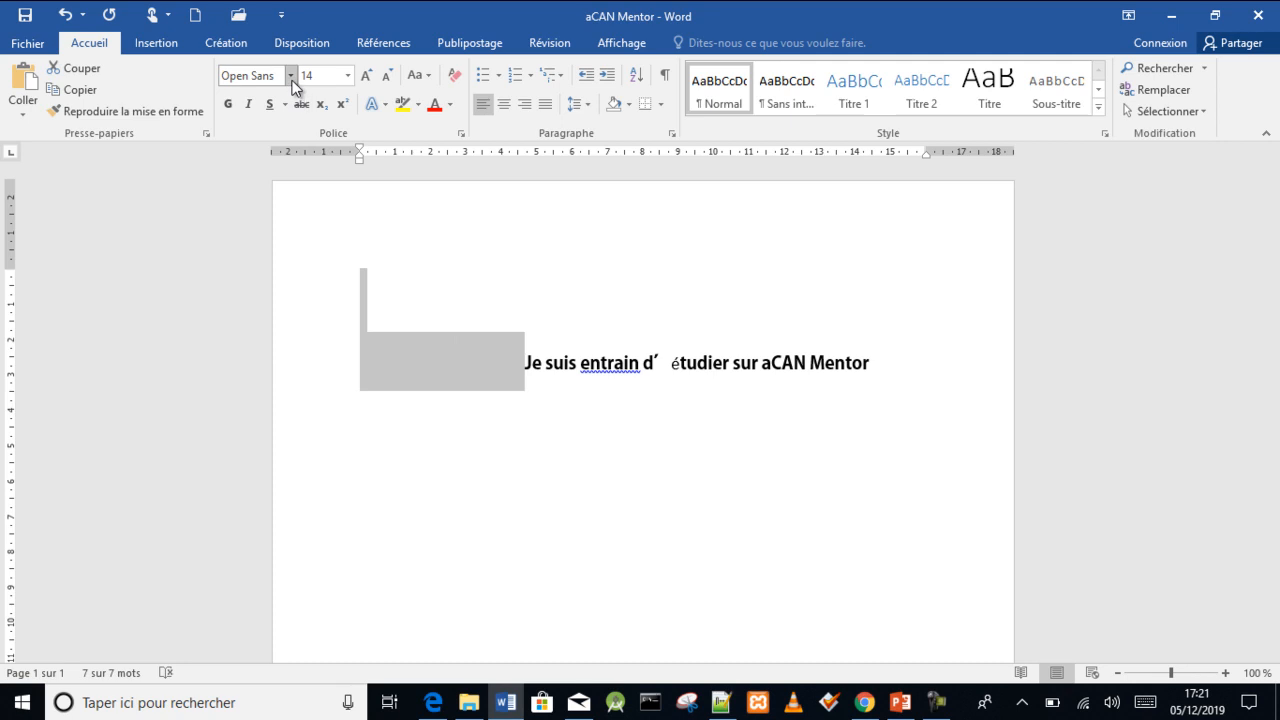
{"action": "double_click", "coordinate": [527, 366]}
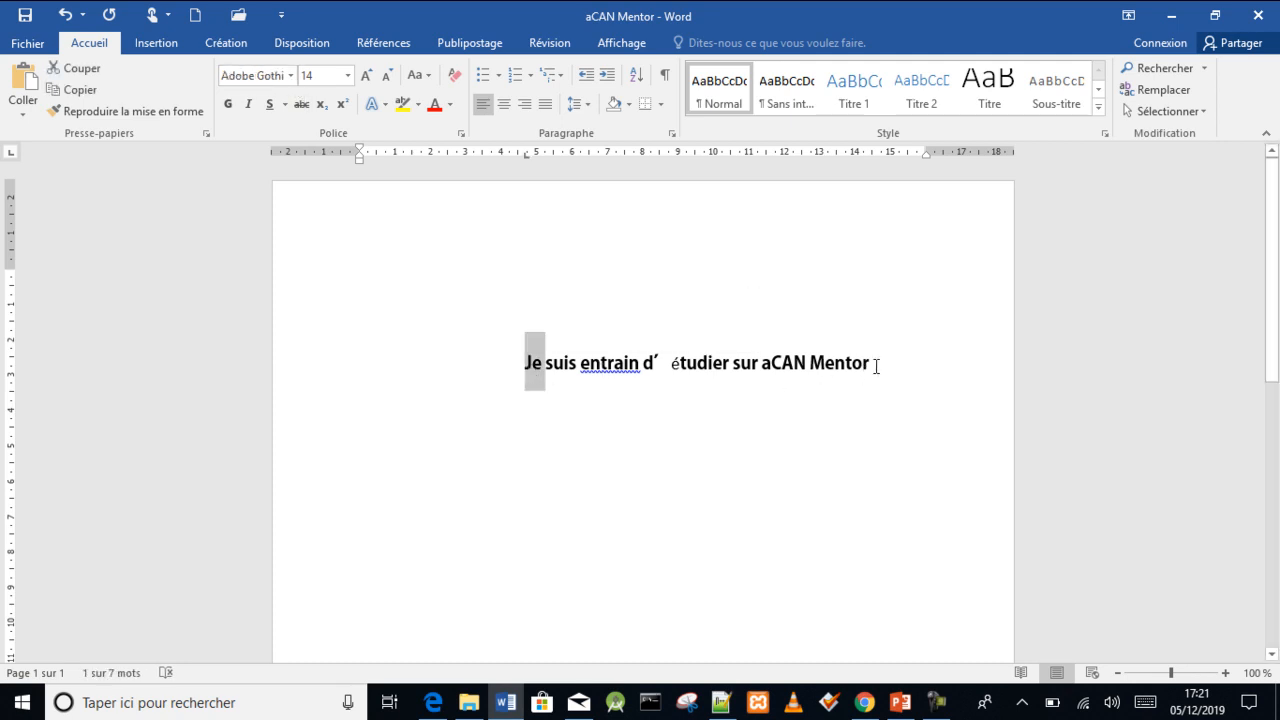
{"action": "left_click_drag", "start_coordinate": [876, 366], "coordinate": [520, 366]}
{"action": "left_click", "coordinate": [290, 75]}
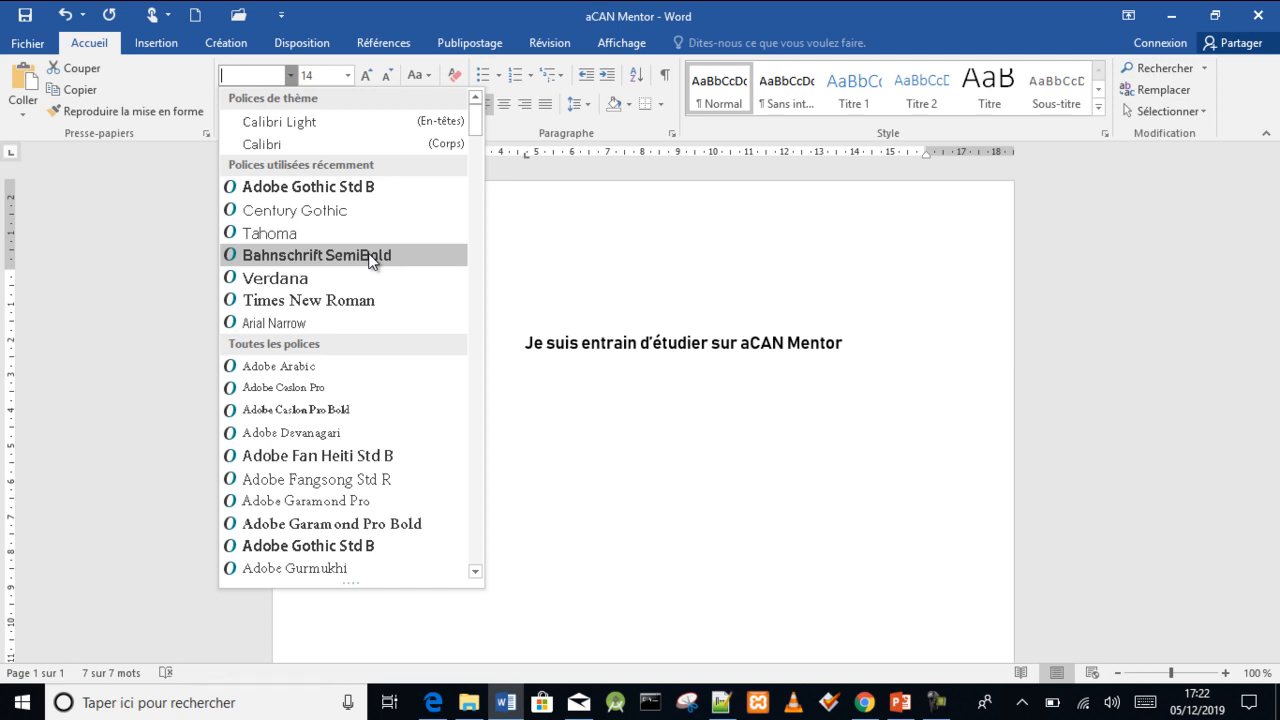
{"action": "mouse_move", "coordinate": [476, 120]}
{"action": "left_mouse_down"}
{"action": "mouse_move", "coordinate": [472, 364]}
{"action": "mouse_move", "coordinate": [464, 122]}
{"action": "left_mouse_up"}
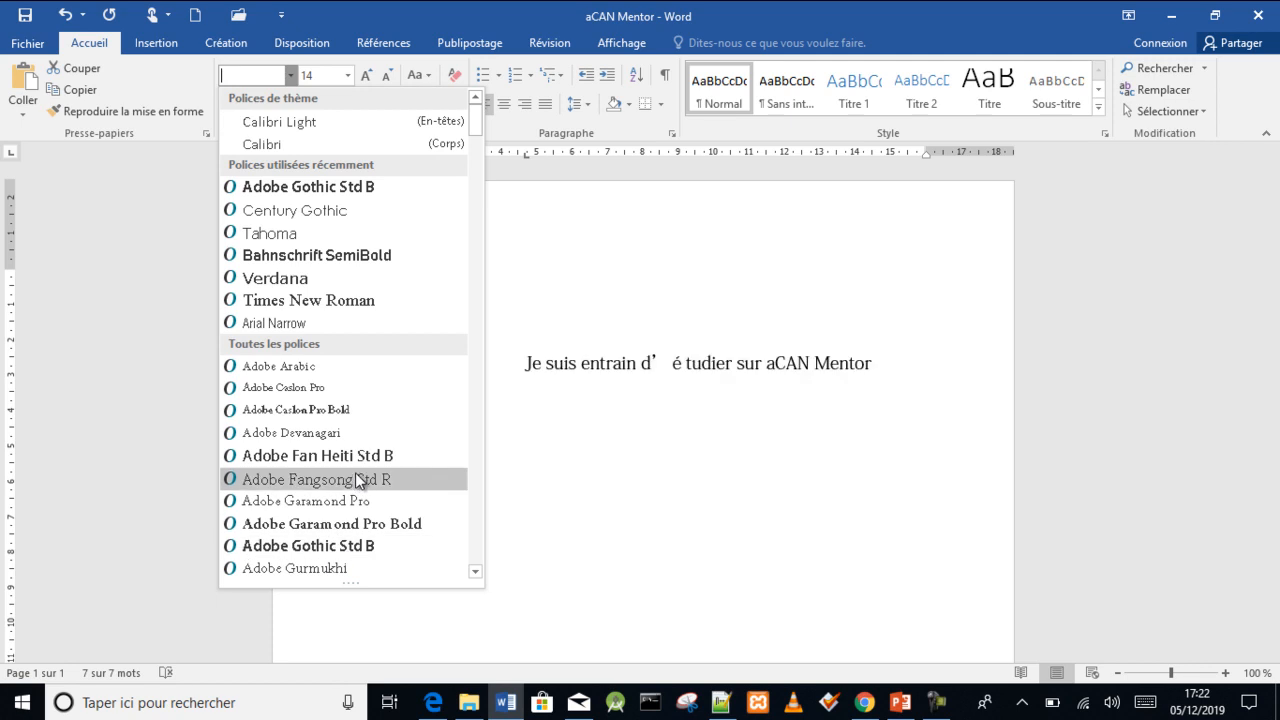
{"action": "left_click", "coordinate": [348, 258]}
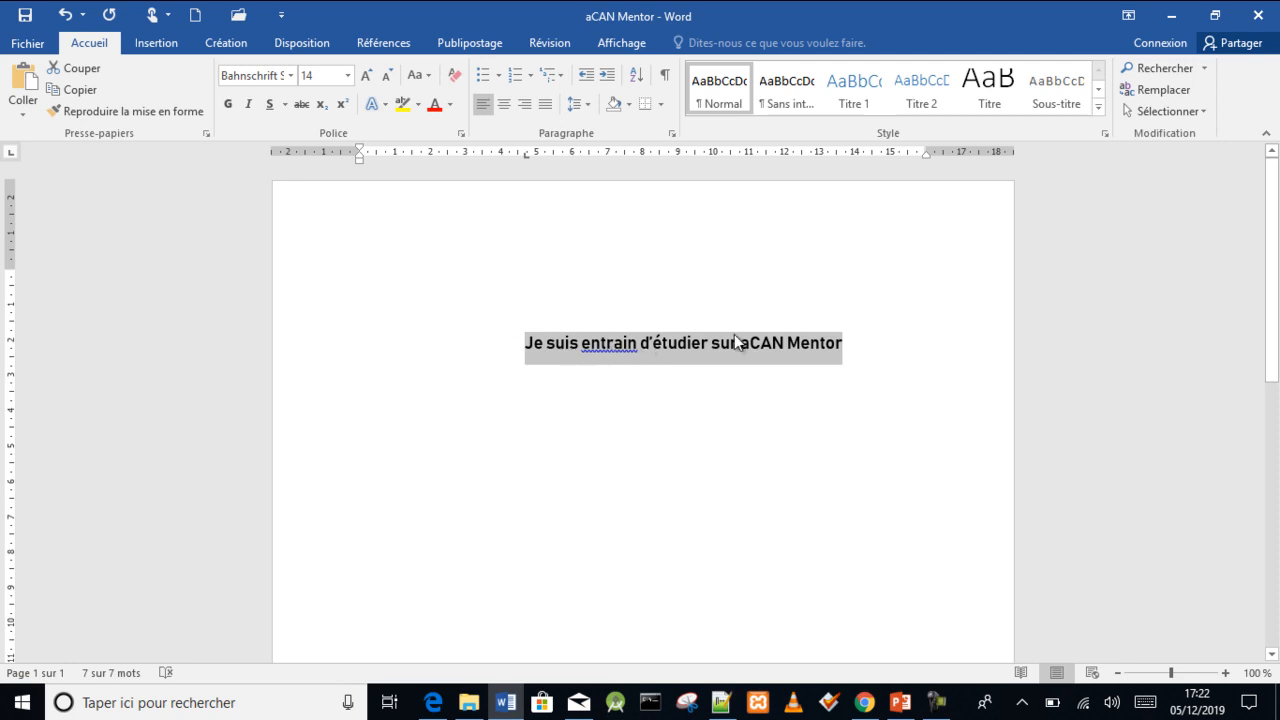
{"action": "left_click", "coordinate": [855, 343]}
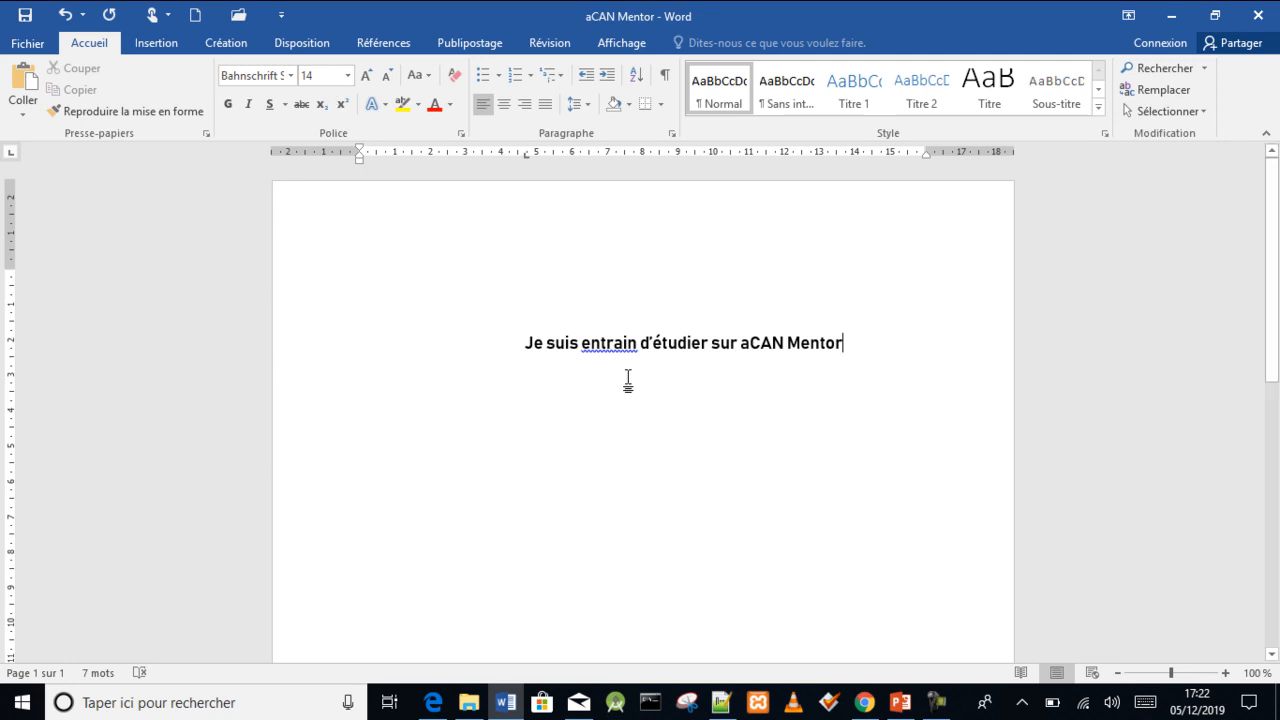
Select the whole sentence and set its font size to 16 from the preset sizes
{"action": "left_click_drag", "start_coordinate": [523, 342], "coordinate": [871, 334]}
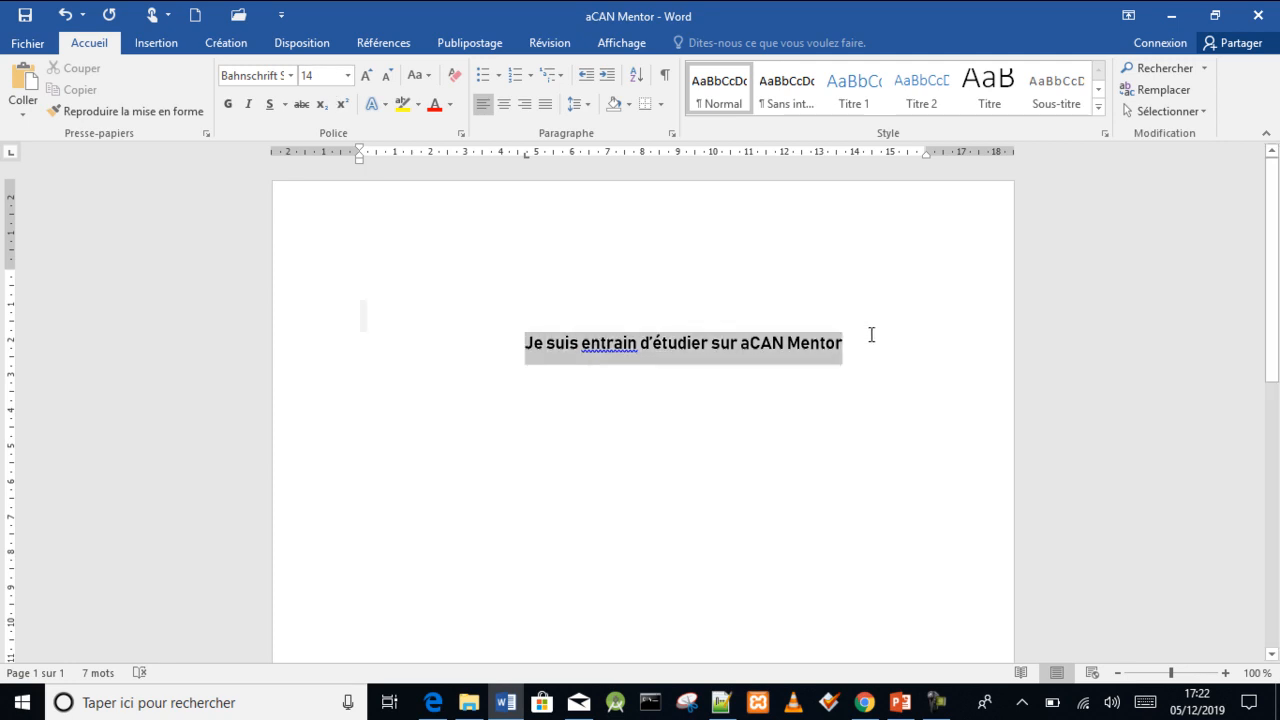
{"action": "left_click", "coordinate": [347, 76]}
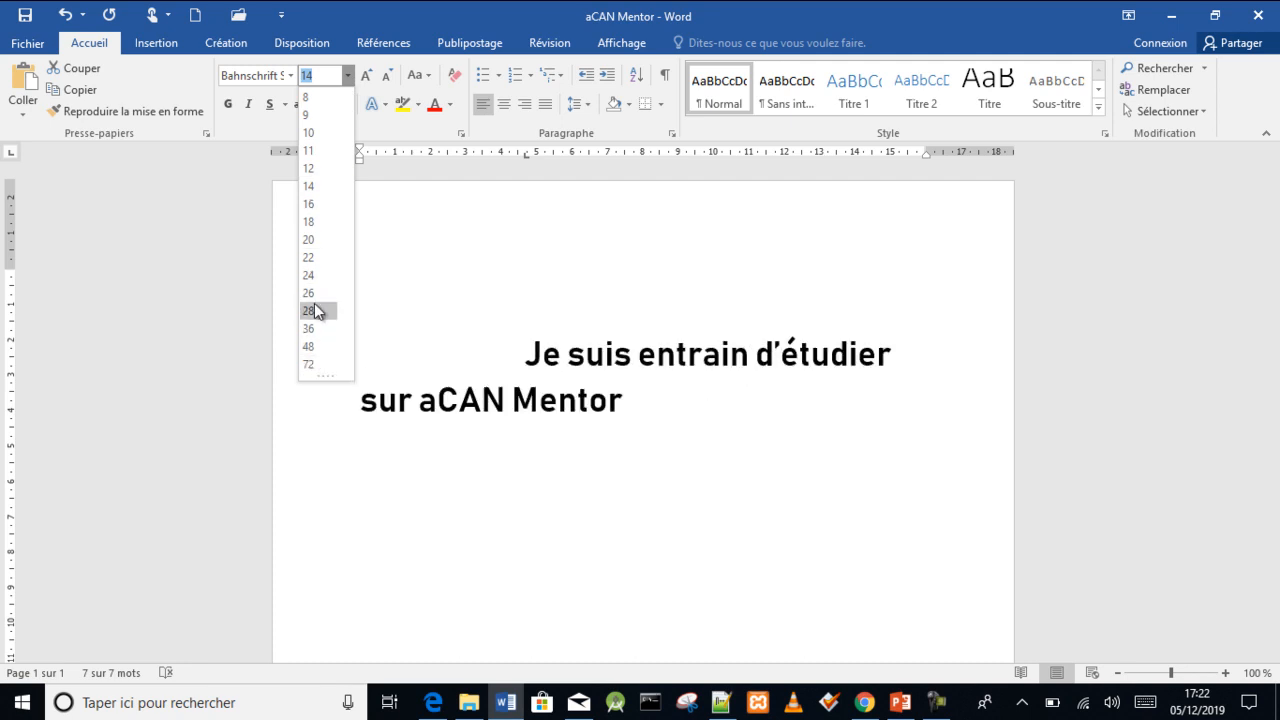
{"action": "left_click", "coordinate": [312, 204]}
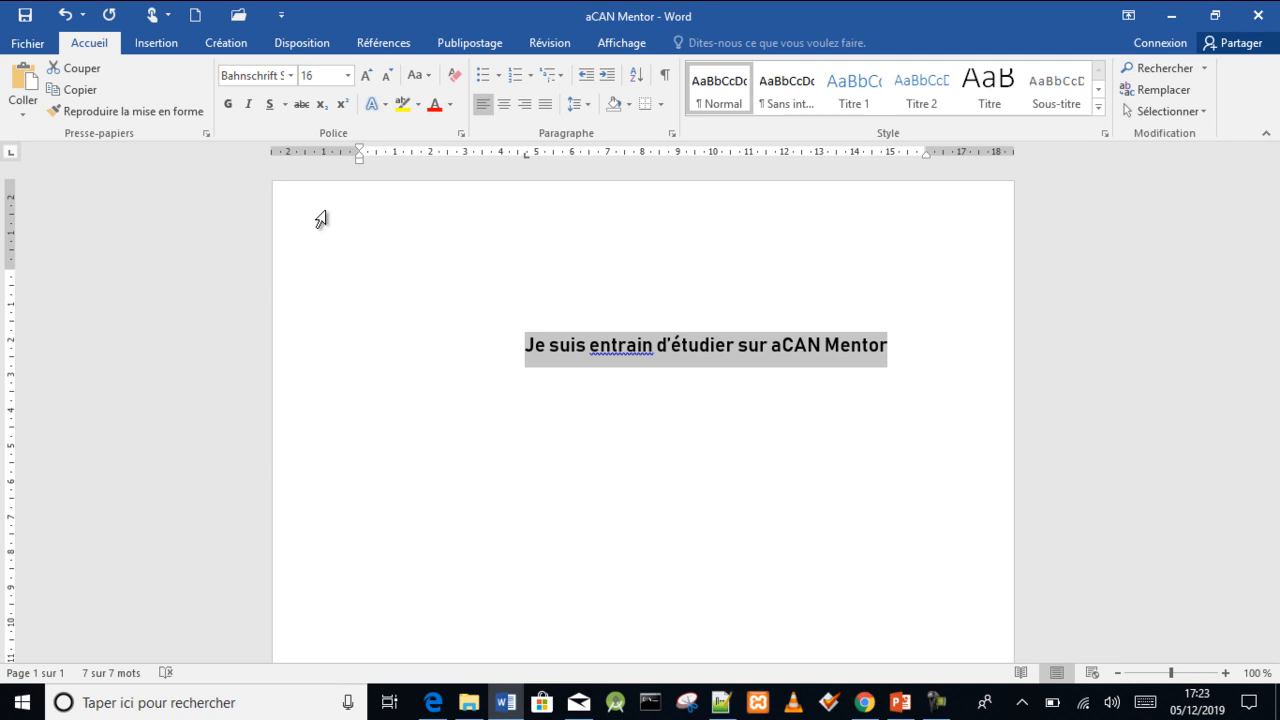
Enter a font size of 20 and afterwards 21 for the selected sentence
{"action": "left_click", "coordinate": [316, 74]}
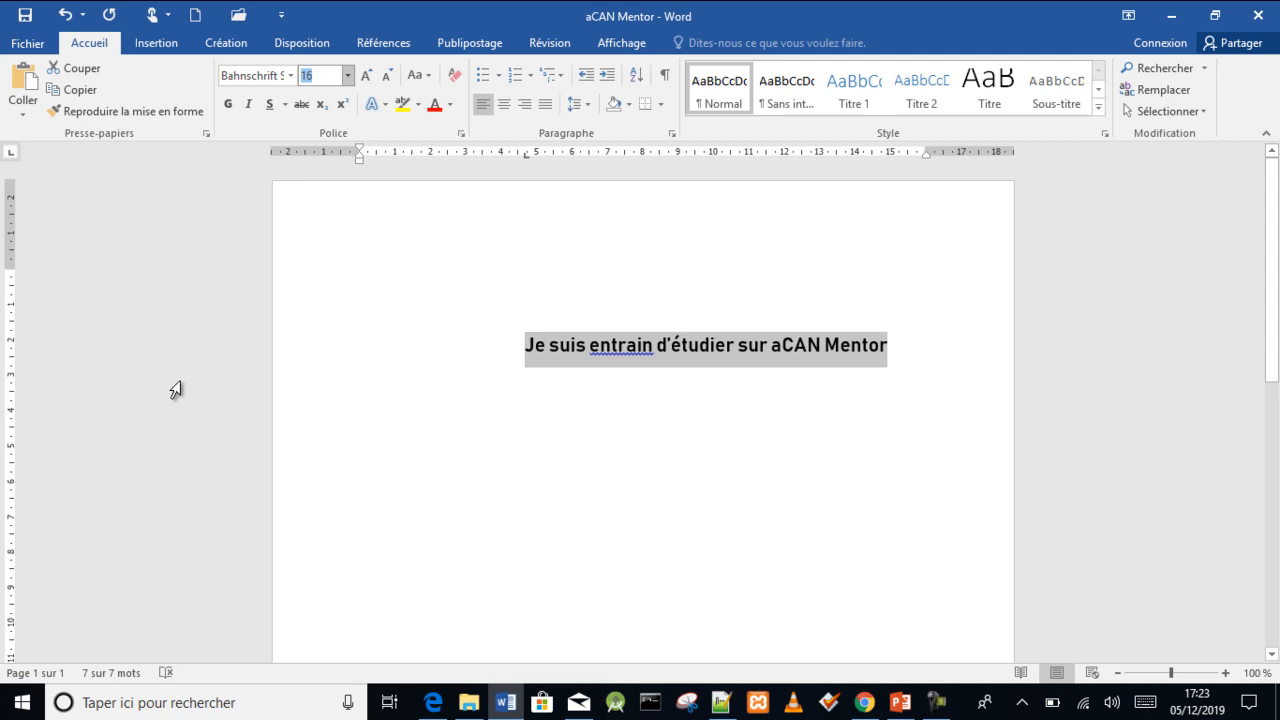
{"action": "type", "text": "20"}
{"action": "key", "text": "Return"}
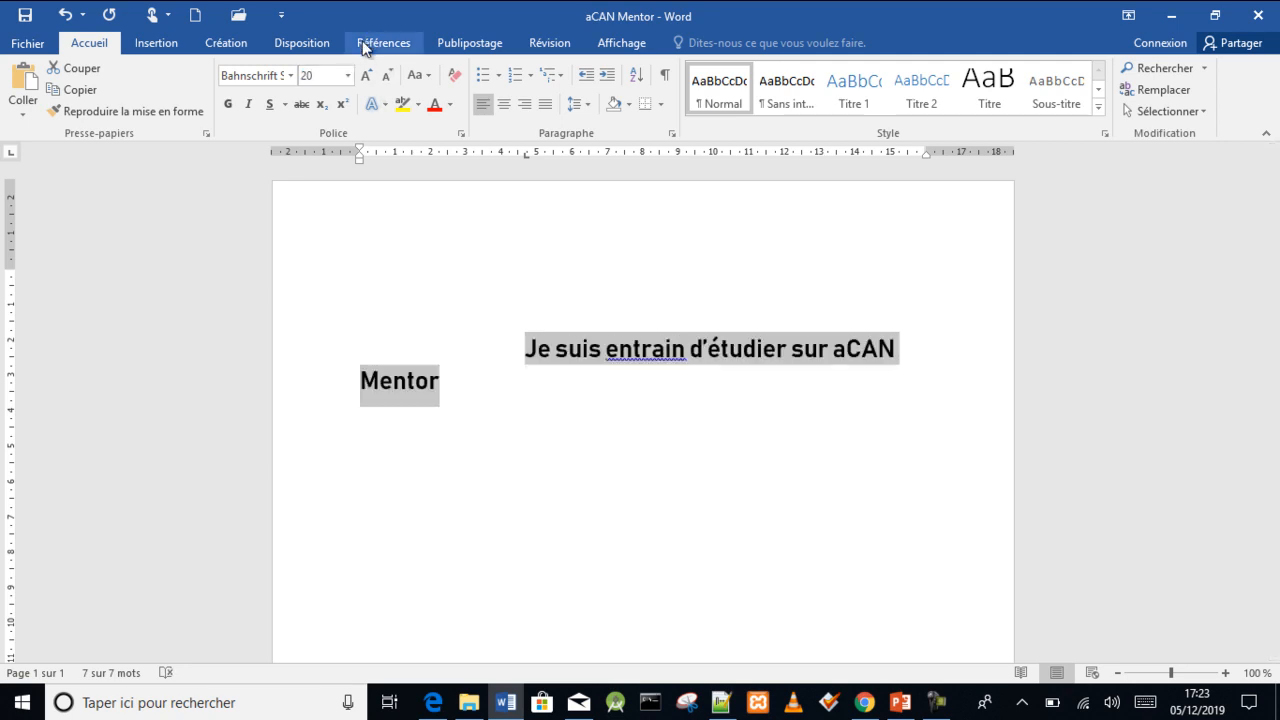
{"action": "left_click", "coordinate": [347, 76]}
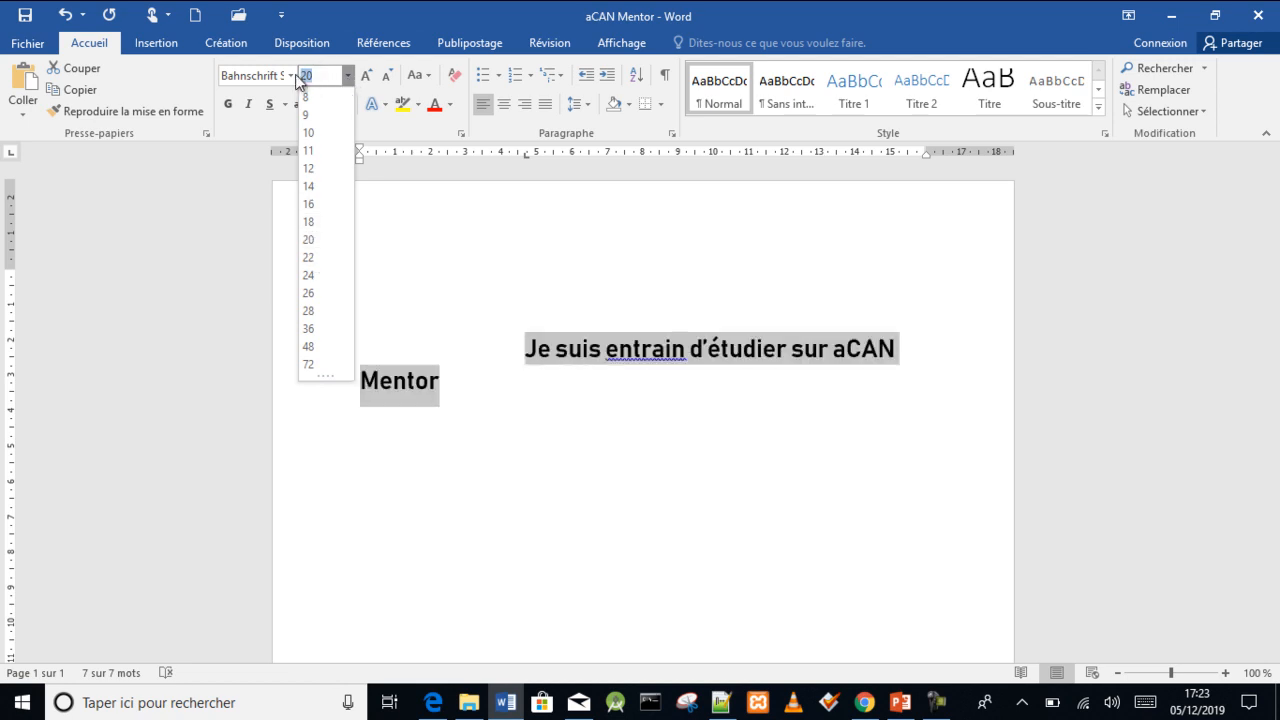
{"action": "type", "text": "21"}
{"action": "key", "text": "Return"}
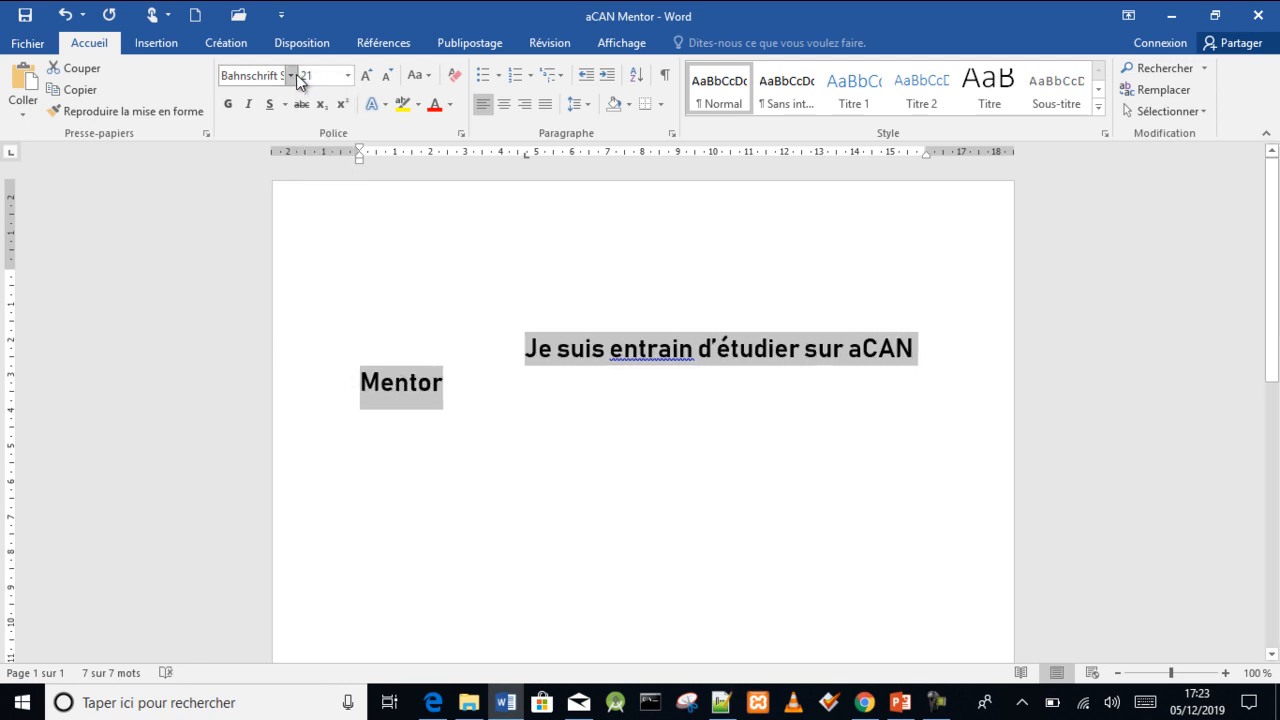
Set the selected sentence's font size to the preset value 16 and deselect the text
{"action": "left_click", "coordinate": [348, 77]}
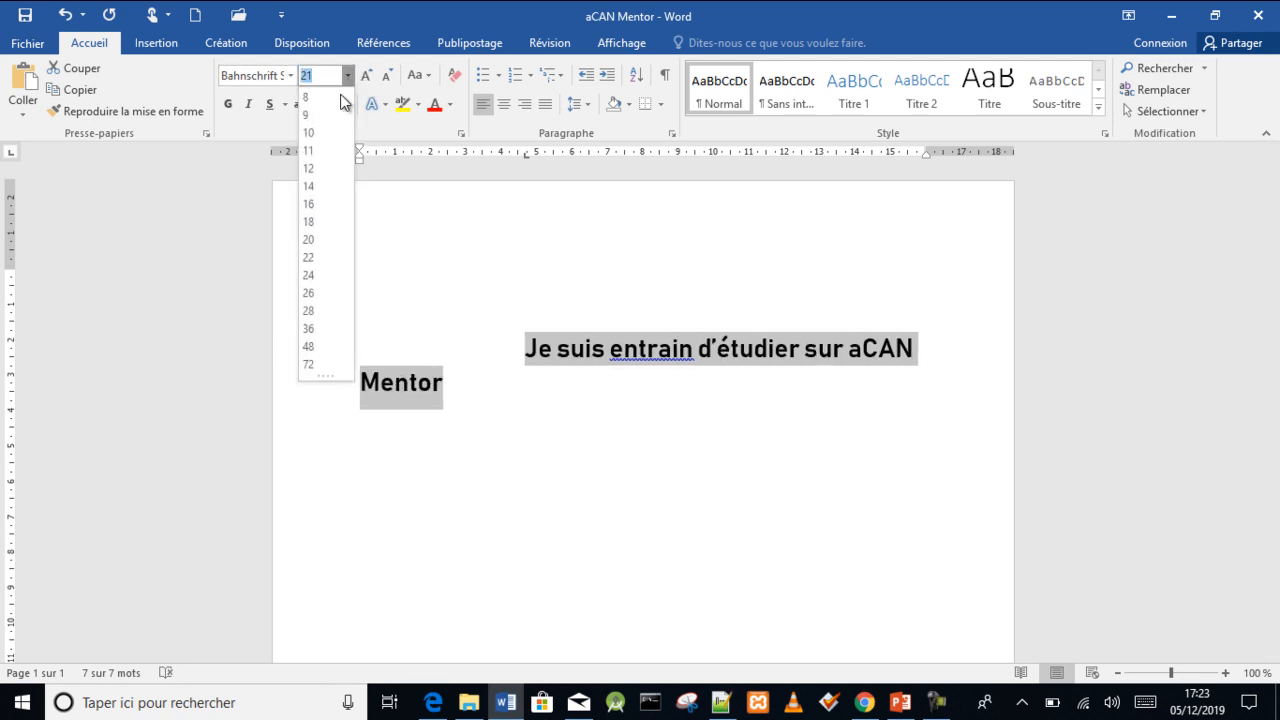
{"action": "left_click", "coordinate": [313, 205]}
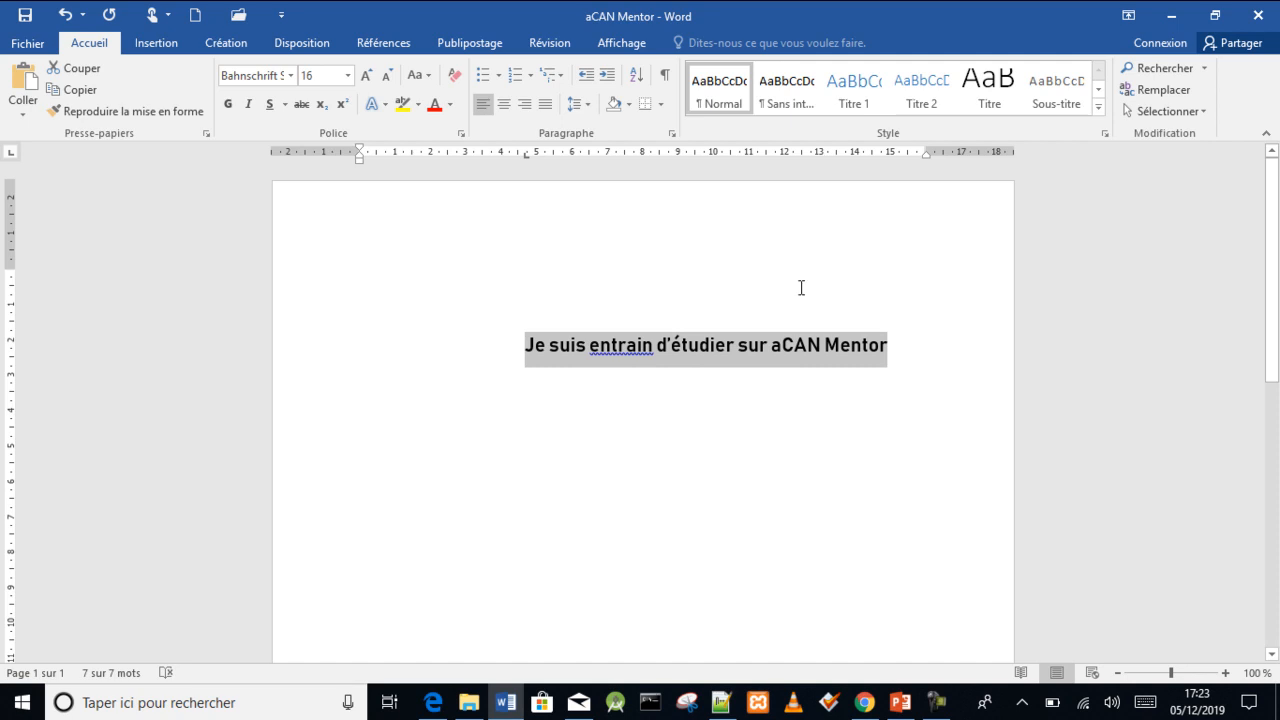
{"action": "left_click", "coordinate": [908, 353]}
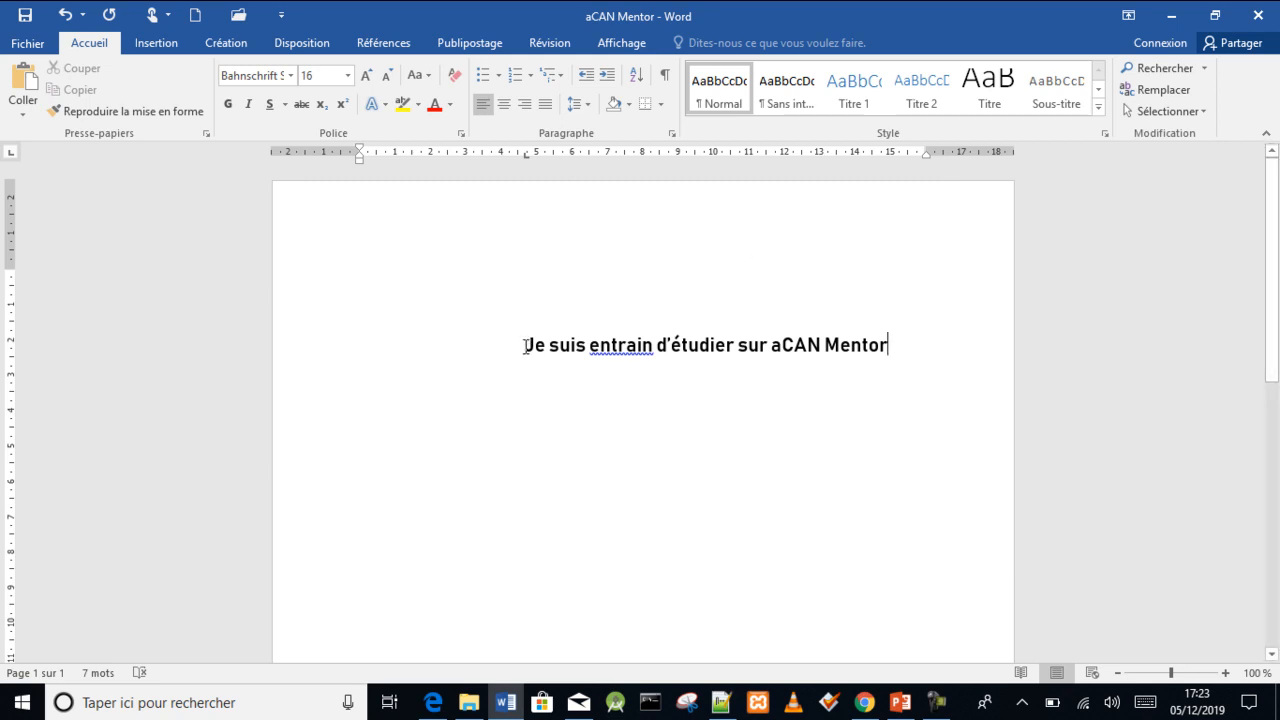
Select the whole sentence and grow its font size increment by increment up to 80
{"action": "left_click_drag", "start_coordinate": [538, 346], "coordinate": [897, 344]}
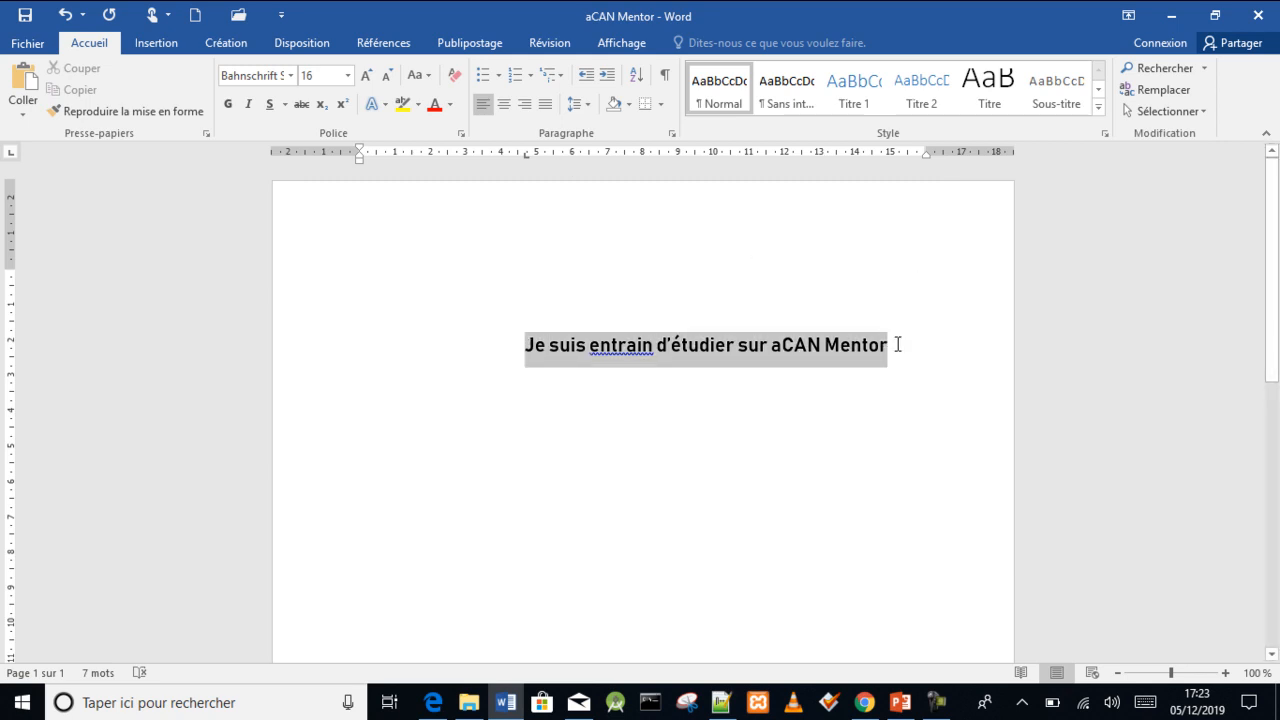
{"action": "left_click", "coordinate": [366, 76]}
{"action": "left_click", "coordinate": [366, 76]}
{"action": "left_click", "coordinate": [366, 76]}
{"action": "left_click", "coordinate": [366, 76]}
{"action": "left_click", "coordinate": [366, 76]}
{"action": "left_click", "coordinate": [366, 76]}
{"action": "left_click", "coordinate": [366, 76]}
{"action": "left_click", "coordinate": [366, 76]}
{"action": "left_click", "coordinate": [366, 76]}
{"action": "left_click", "coordinate": [366, 76]}
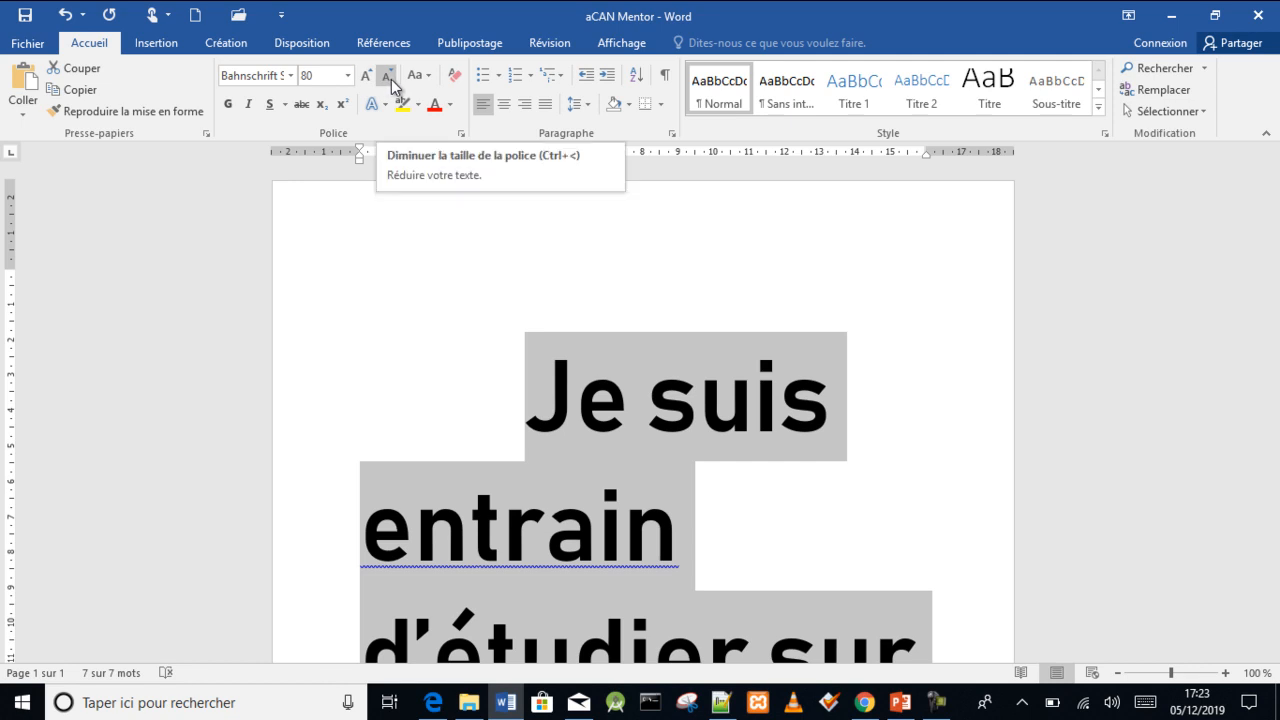
Shrink the selected sentence's font size increment by increment down to 16
{"action": "left_click", "coordinate": [391, 79]}
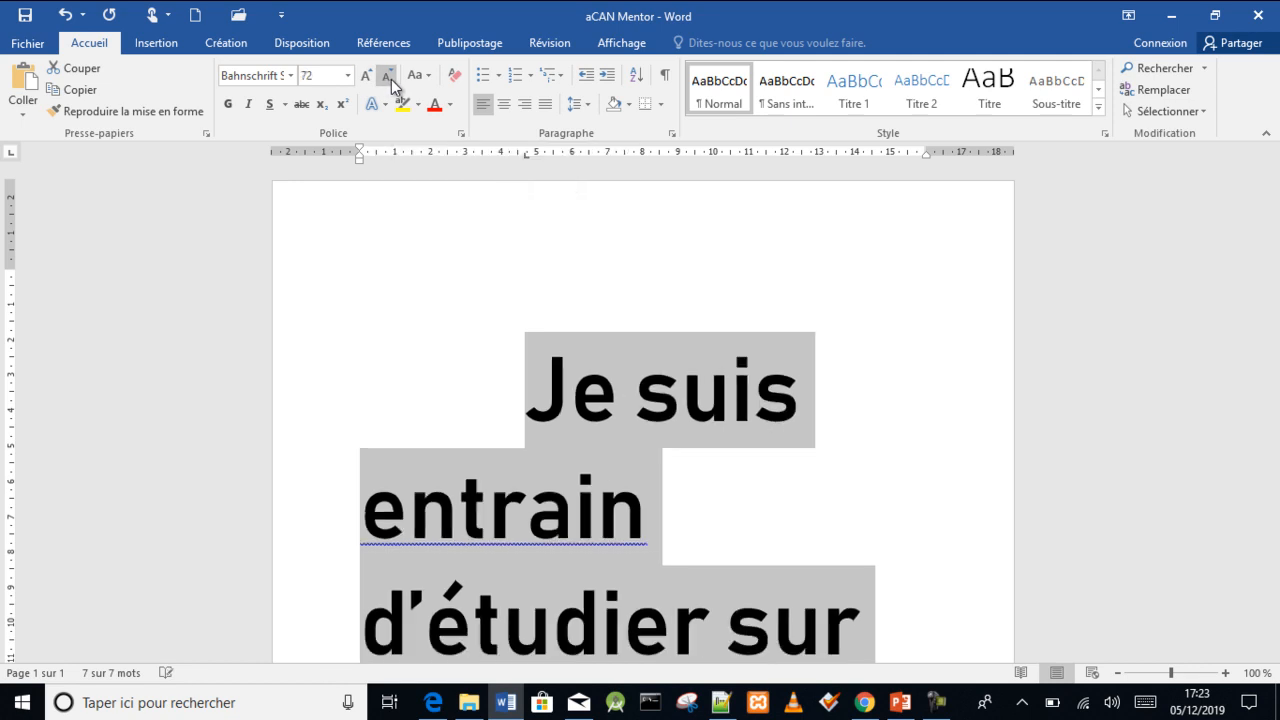
{"action": "left_click", "coordinate": [391, 79]}
{"action": "left_click", "coordinate": [391, 79]}
{"action": "left_click", "coordinate": [391, 79]}
{"action": "left_click", "coordinate": [391, 79]}
{"action": "left_click", "coordinate": [391, 79]}
{"action": "left_click", "coordinate": [391, 79]}
{"action": "left_click", "coordinate": [391, 79]}
{"action": "left_click", "coordinate": [391, 79]}
{"action": "left_click", "coordinate": [391, 79]}
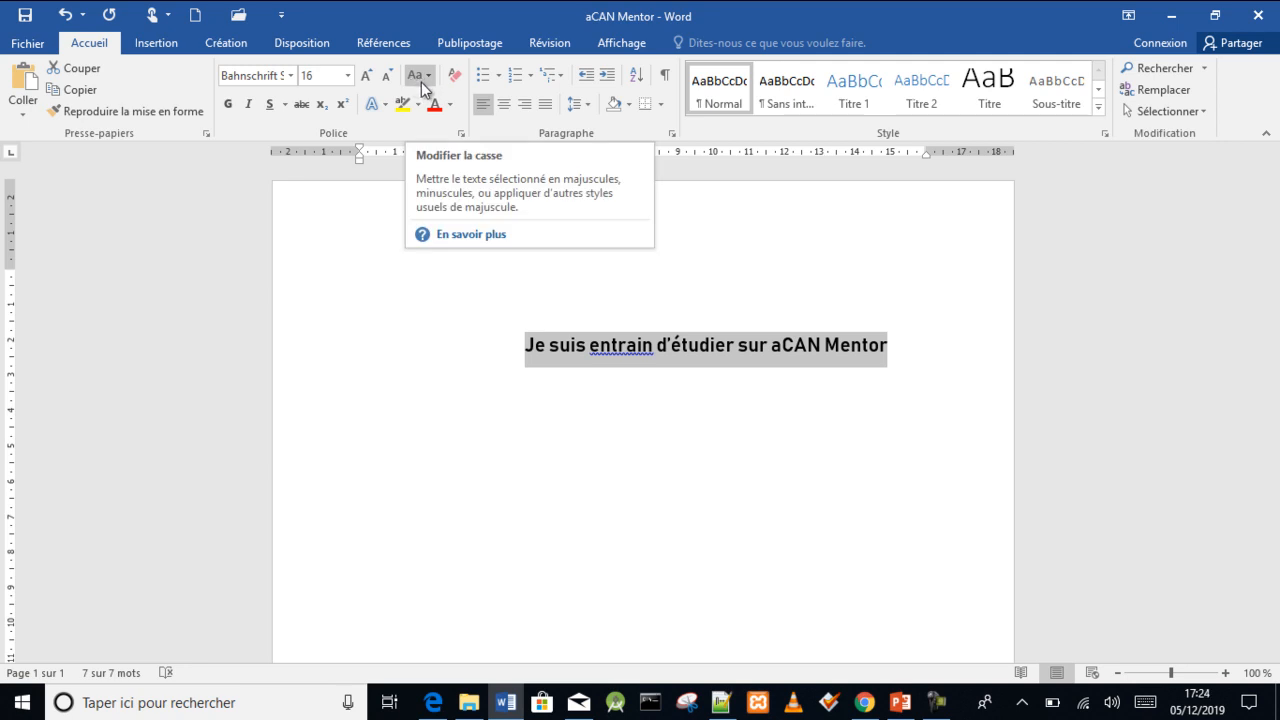
Change the selected sentence's case to all uppercase (MAJUSCULES) and to all lowercase (minuscules)
{"action": "left_click", "coordinate": [429, 74]}
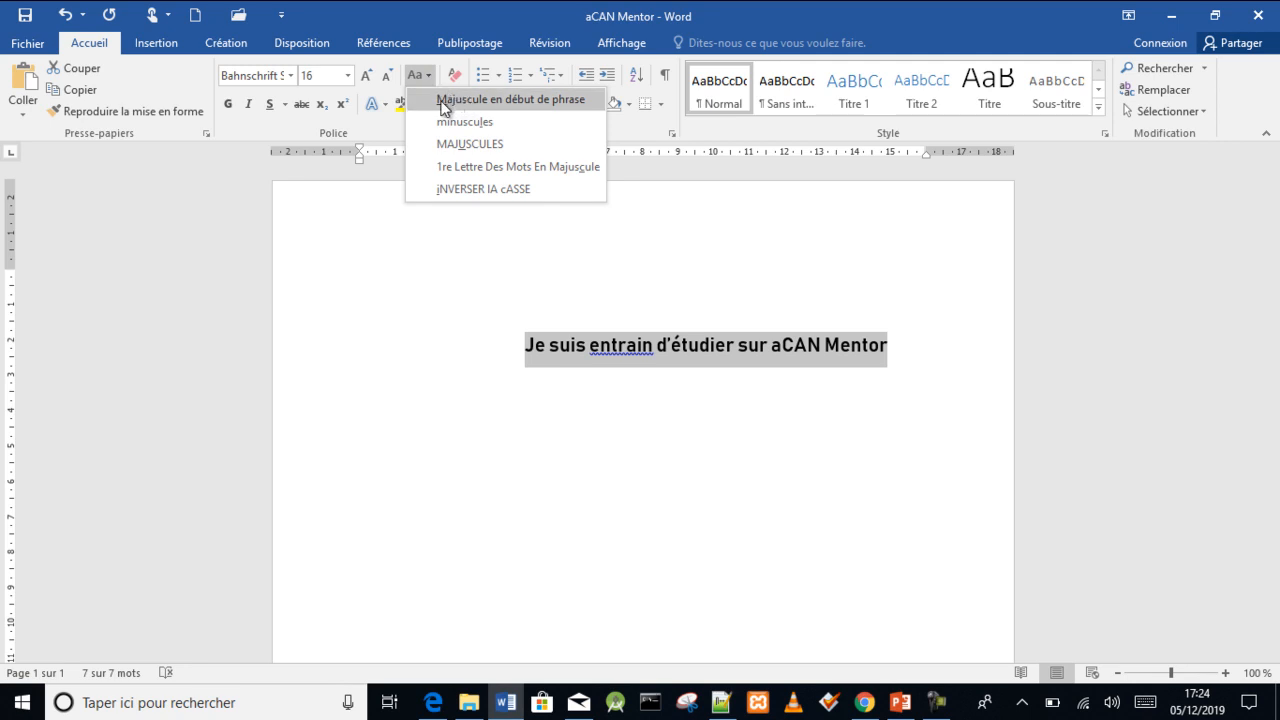
{"action": "left_click", "coordinate": [458, 146]}
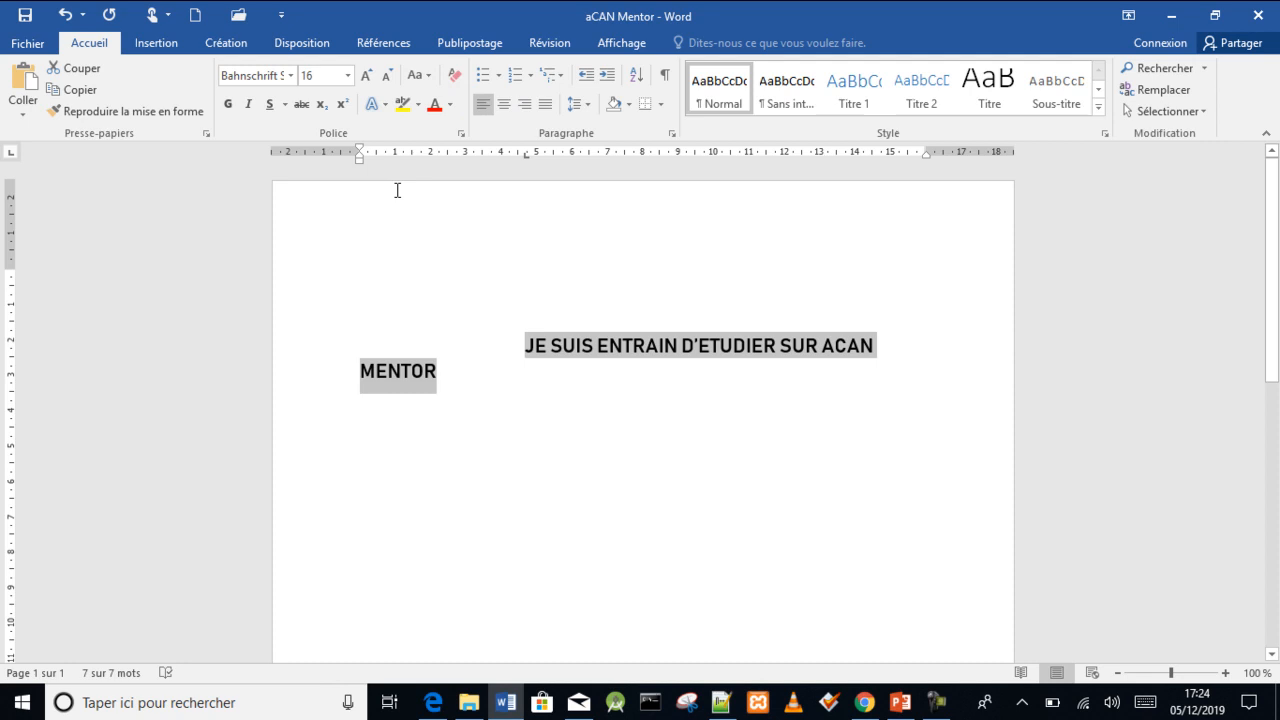
{"action": "left_click", "coordinate": [428, 78]}
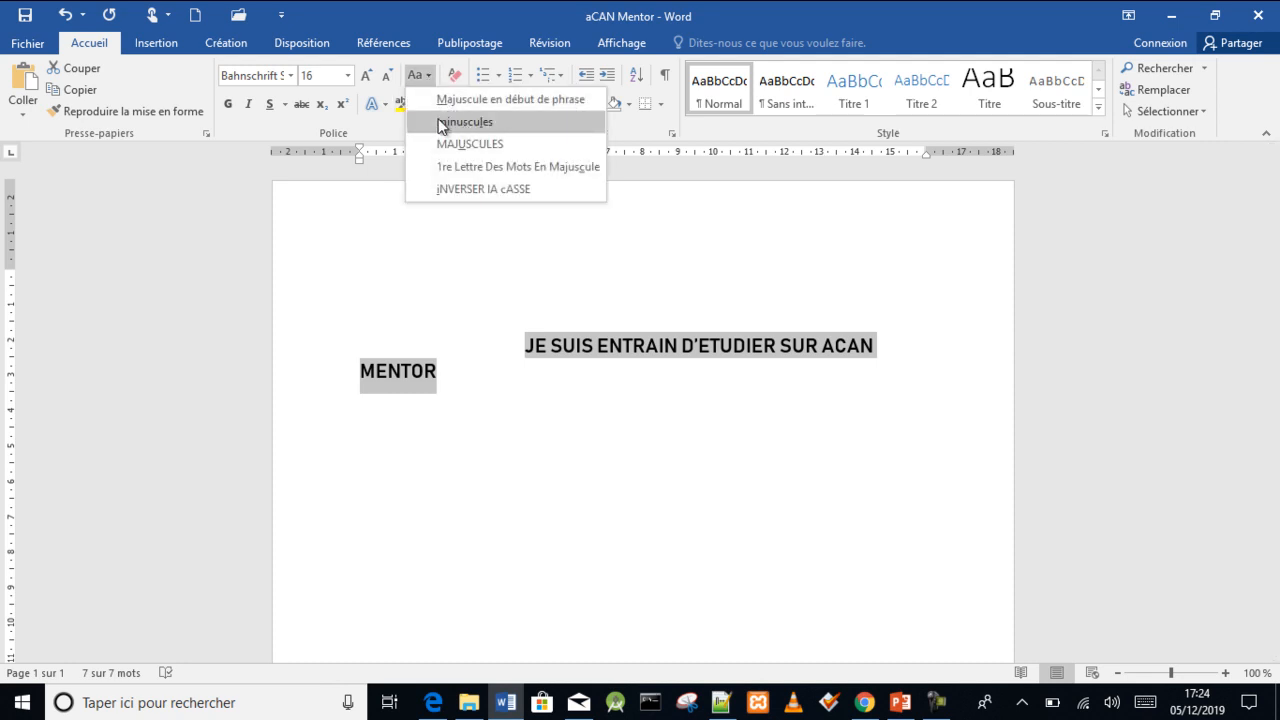
{"action": "left_click", "coordinate": [469, 125]}
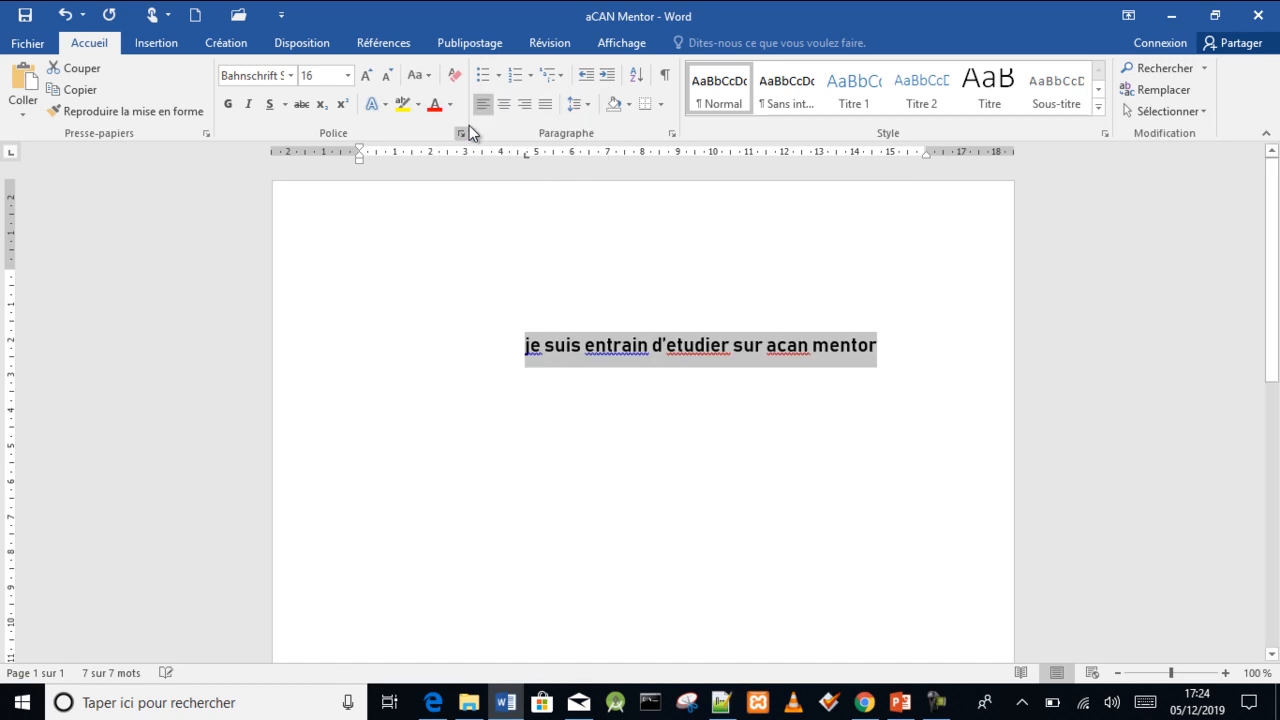
Apply sentence case (Majuscule en début de phrase) to the selected sentence and deselect it
{"action": "left_click", "coordinate": [425, 76]}
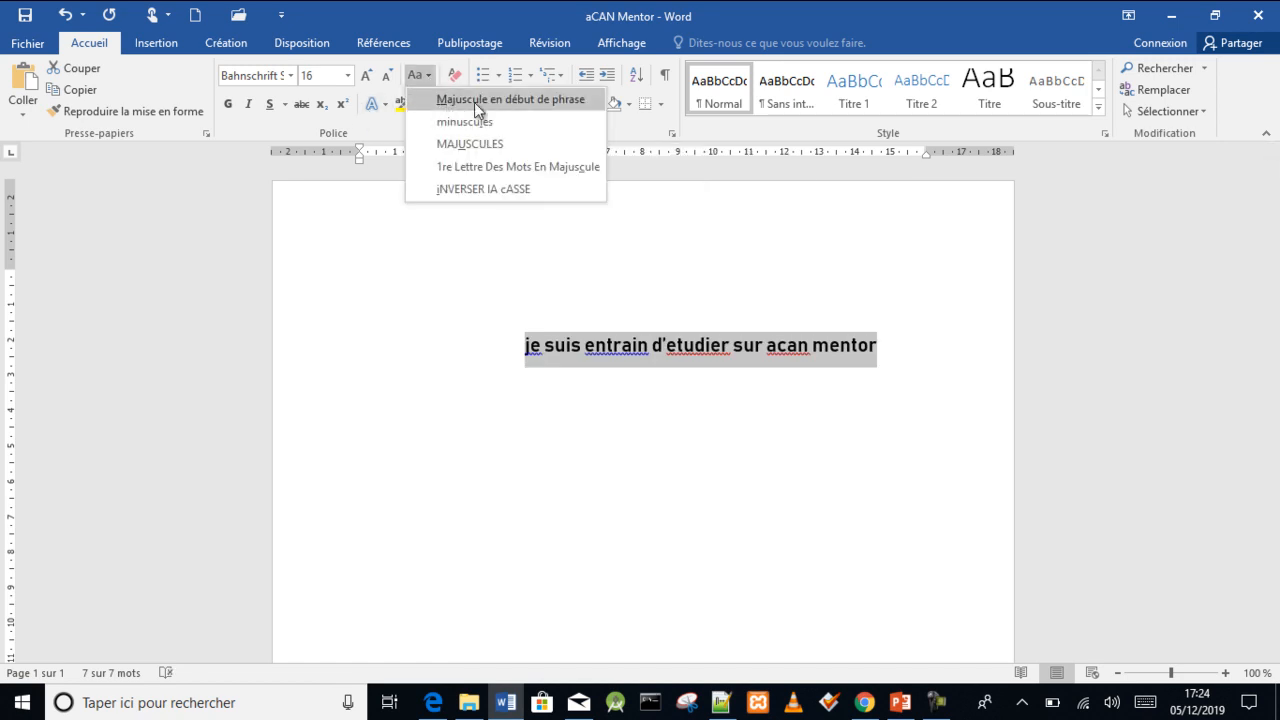
{"action": "left_click", "coordinate": [548, 100]}
{"action": "left_click", "coordinate": [536, 346]}
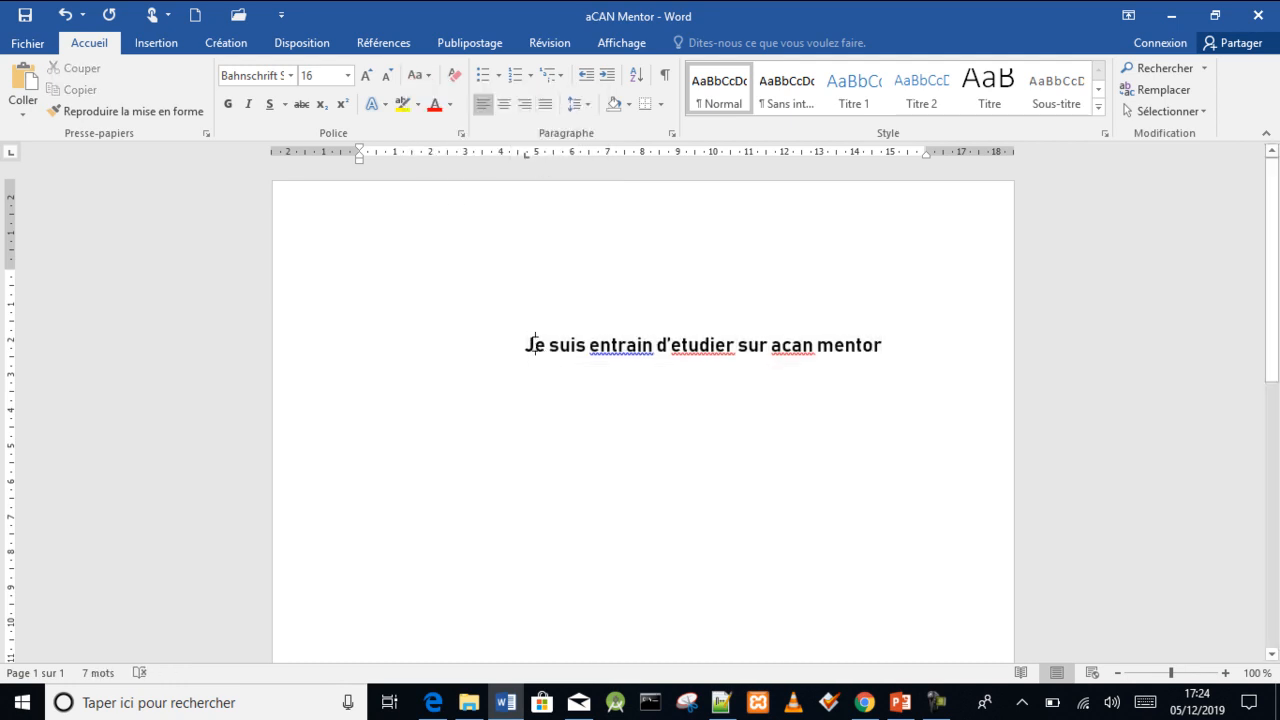
Capitalize the first letter of every word in the whole sentence (1re Lettre Des Mots En Majuscule)
{"action": "left_click_drag", "start_coordinate": [536, 346], "coordinate": [524, 346]}
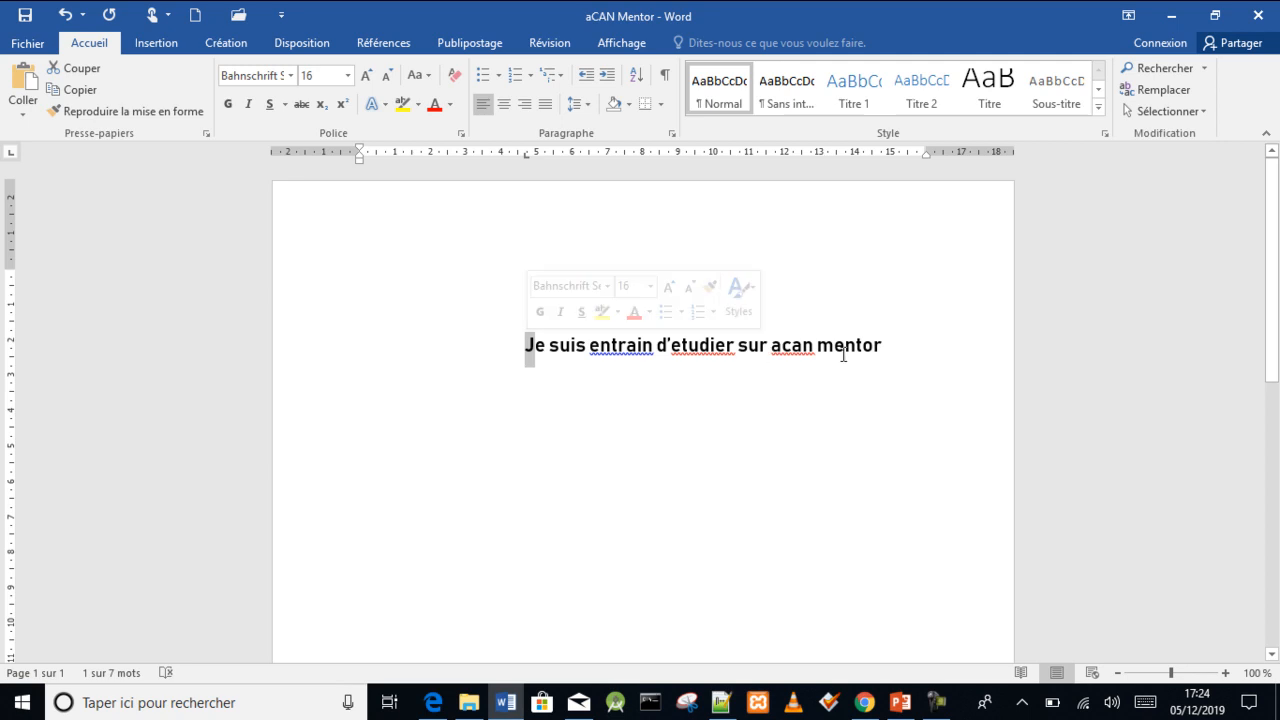
{"action": "left_click_drag", "start_coordinate": [884, 345], "coordinate": [524, 346]}
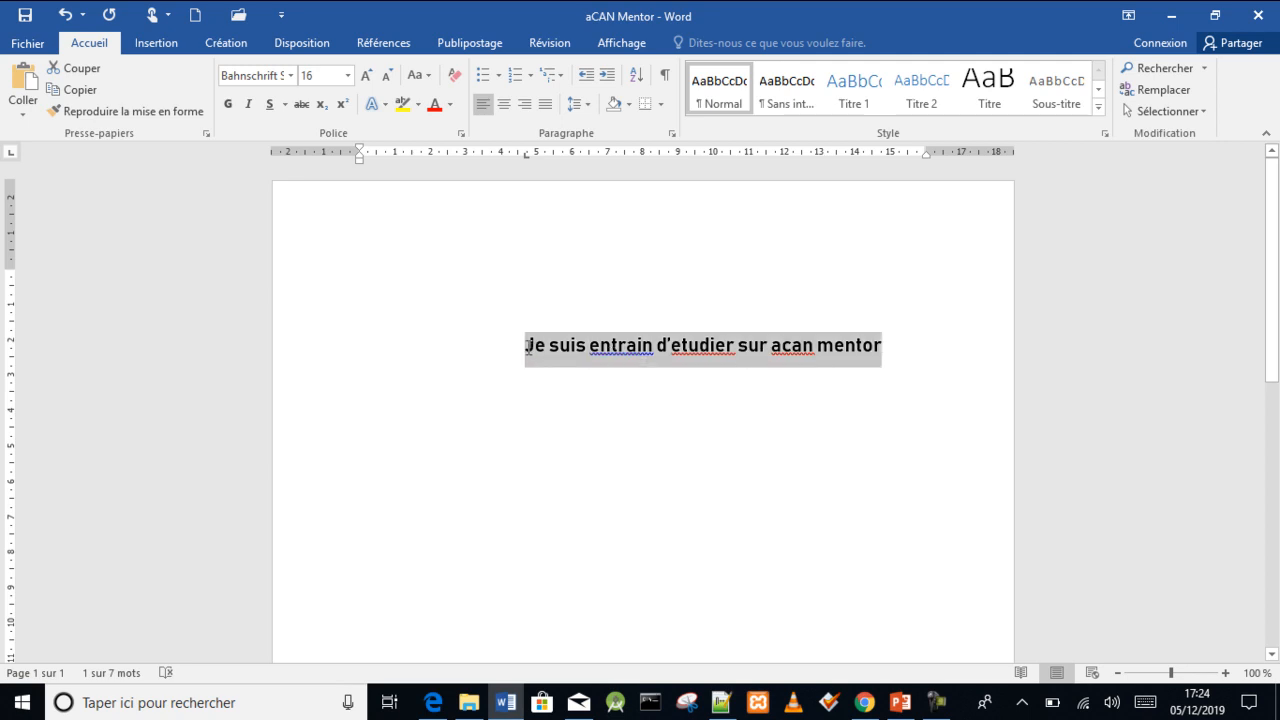
{"action": "left_click", "coordinate": [431, 74]}
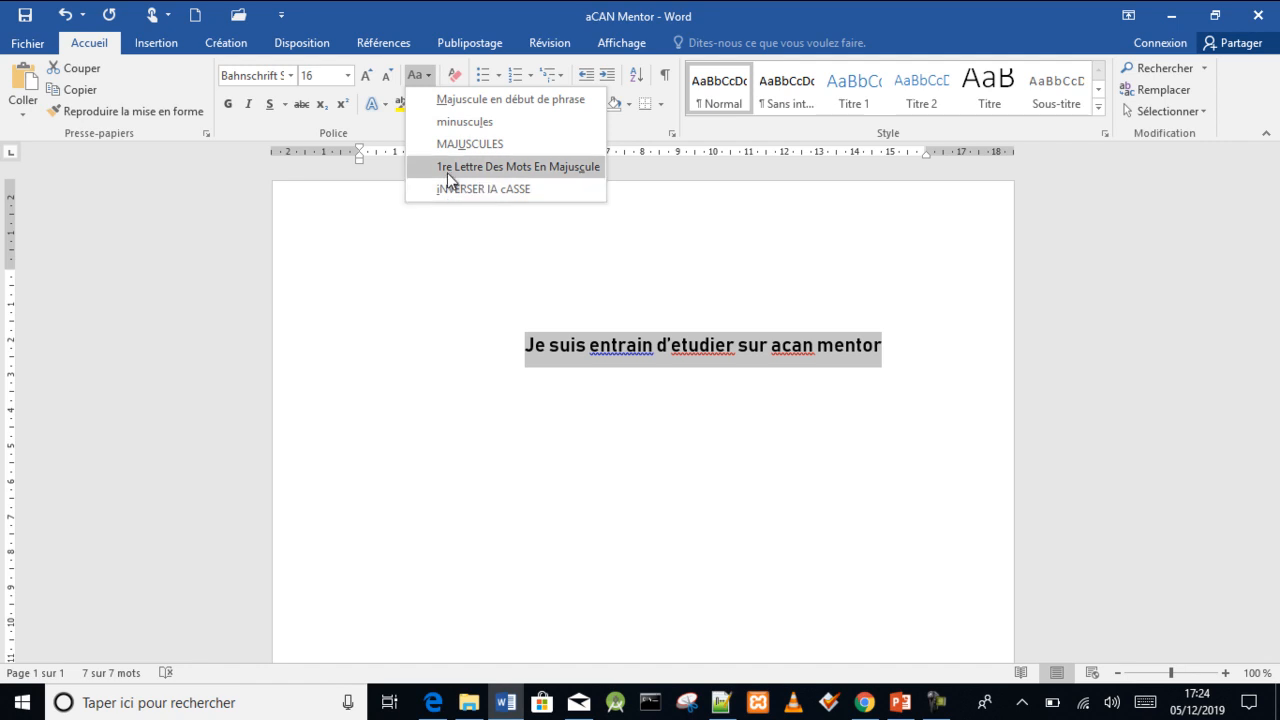
{"action": "left_click", "coordinate": [555, 168]}
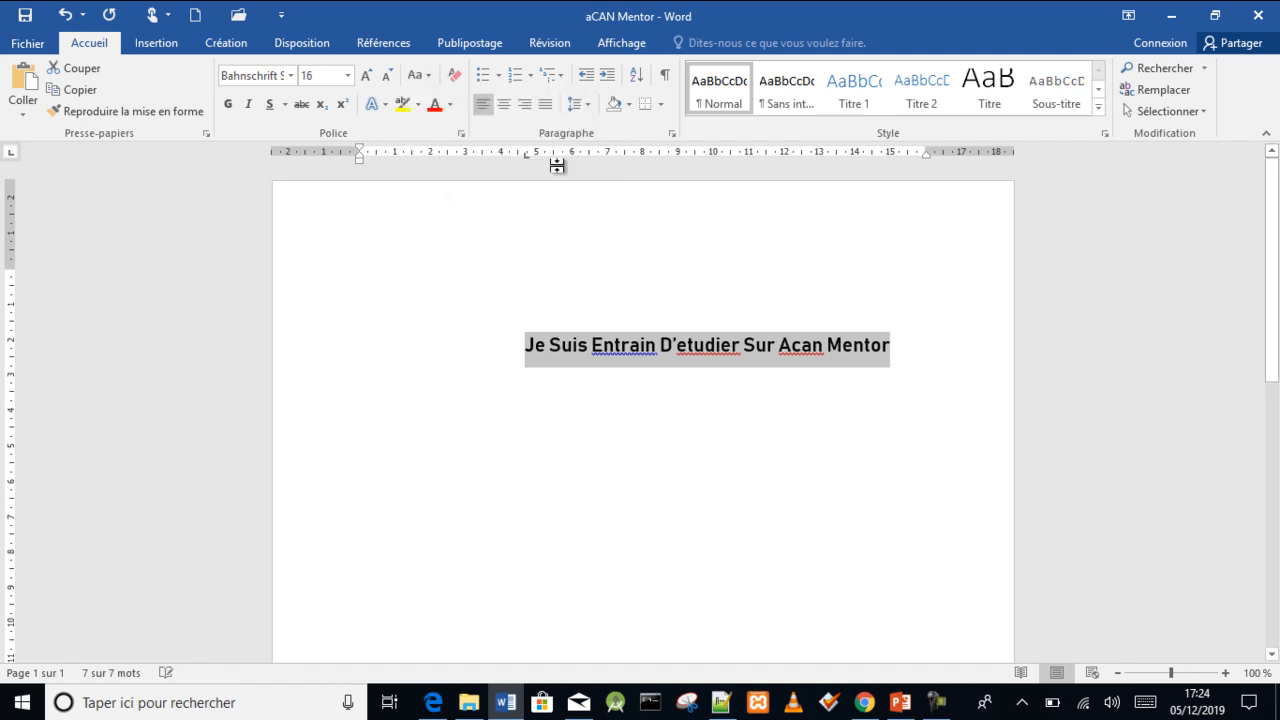
{"action": "left_click", "coordinate": [535, 347]}
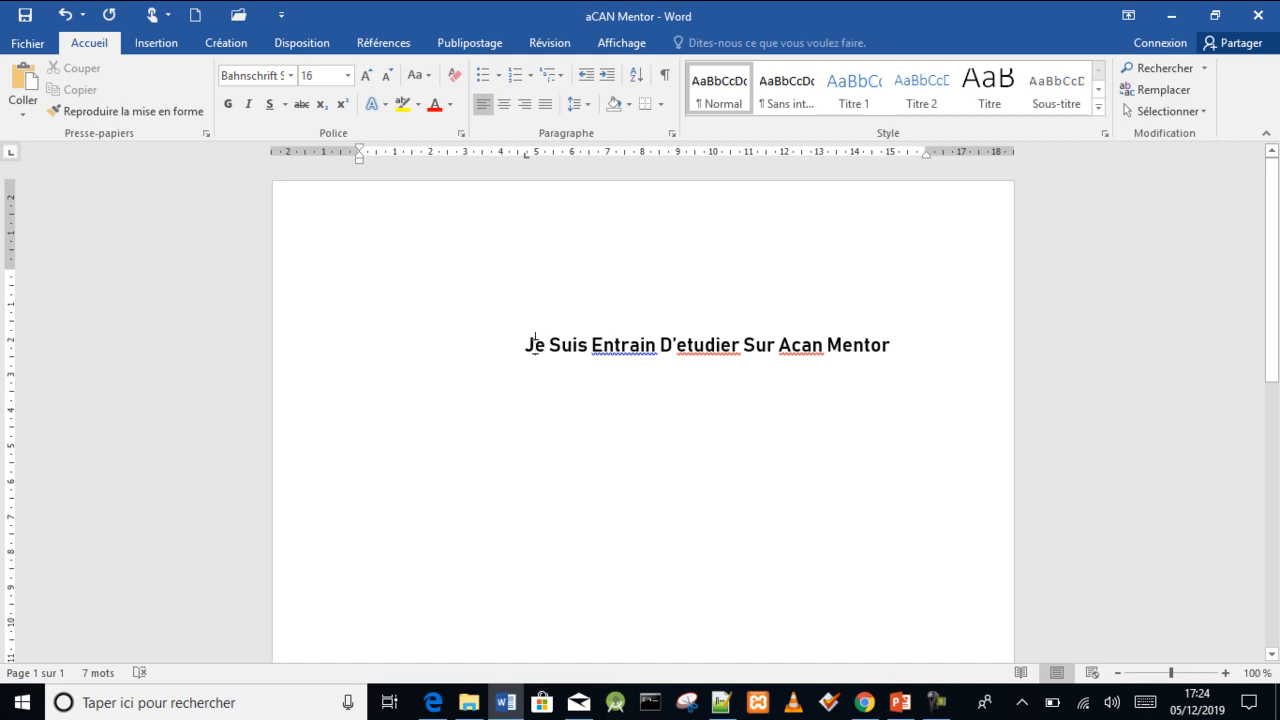
{"action": "left_click_drag", "start_coordinate": [535, 345], "coordinate": [591, 345]}
{"action": "left_click_drag", "start_coordinate": [673, 345], "coordinate": [659, 345]}
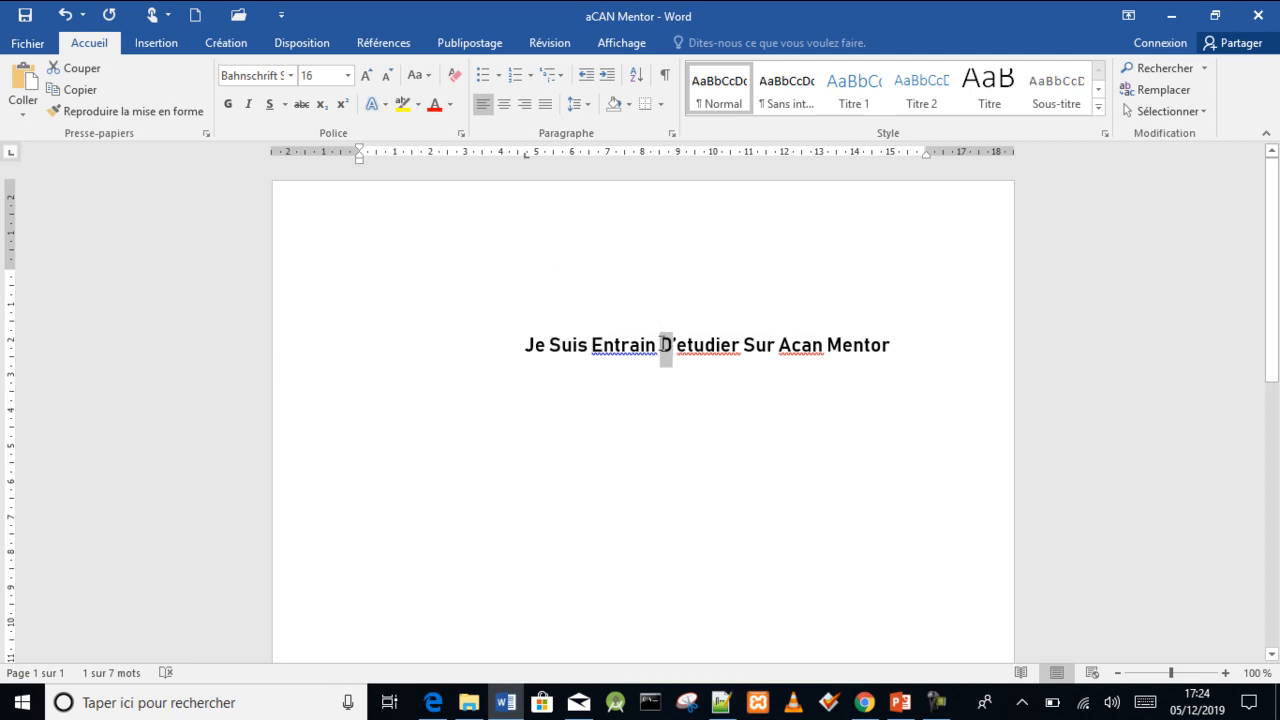
Select the whole sentence, enlarge its font one increment to 18 and shrink it back to 16
{"action": "left_click_drag", "start_coordinate": [891, 345], "coordinate": [526, 355]}
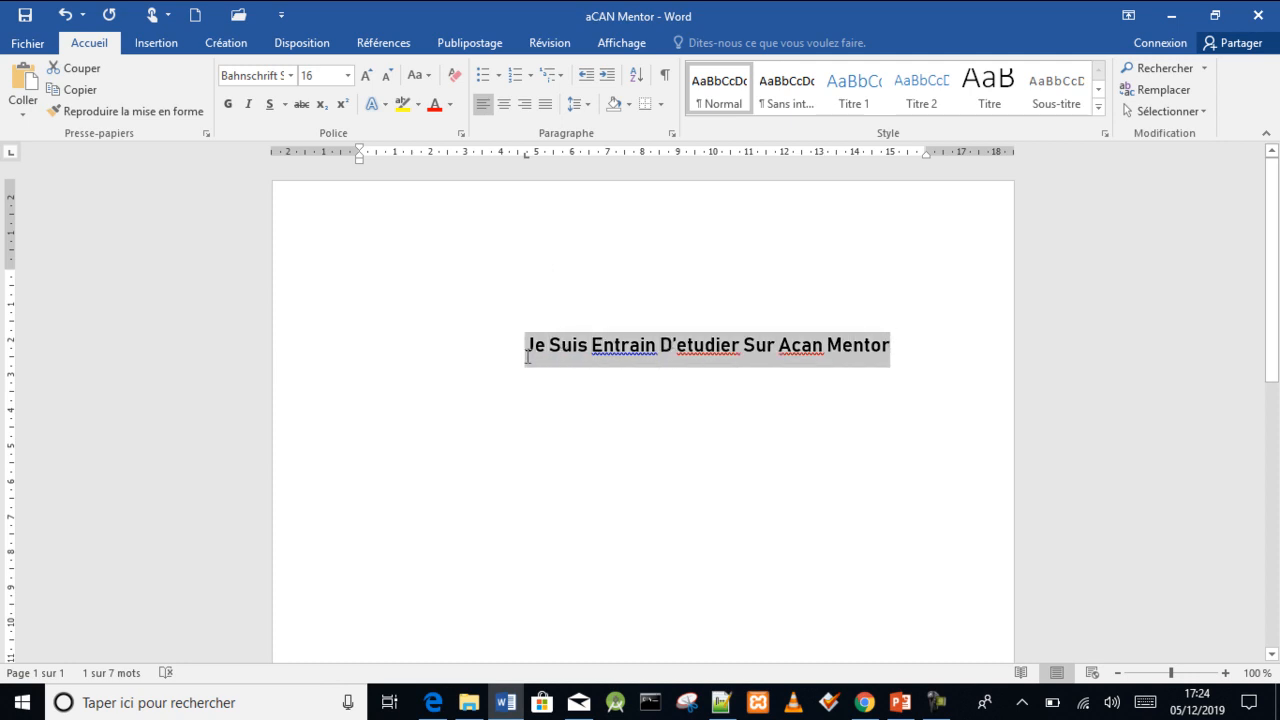
{"action": "left_click", "coordinate": [418, 75]}
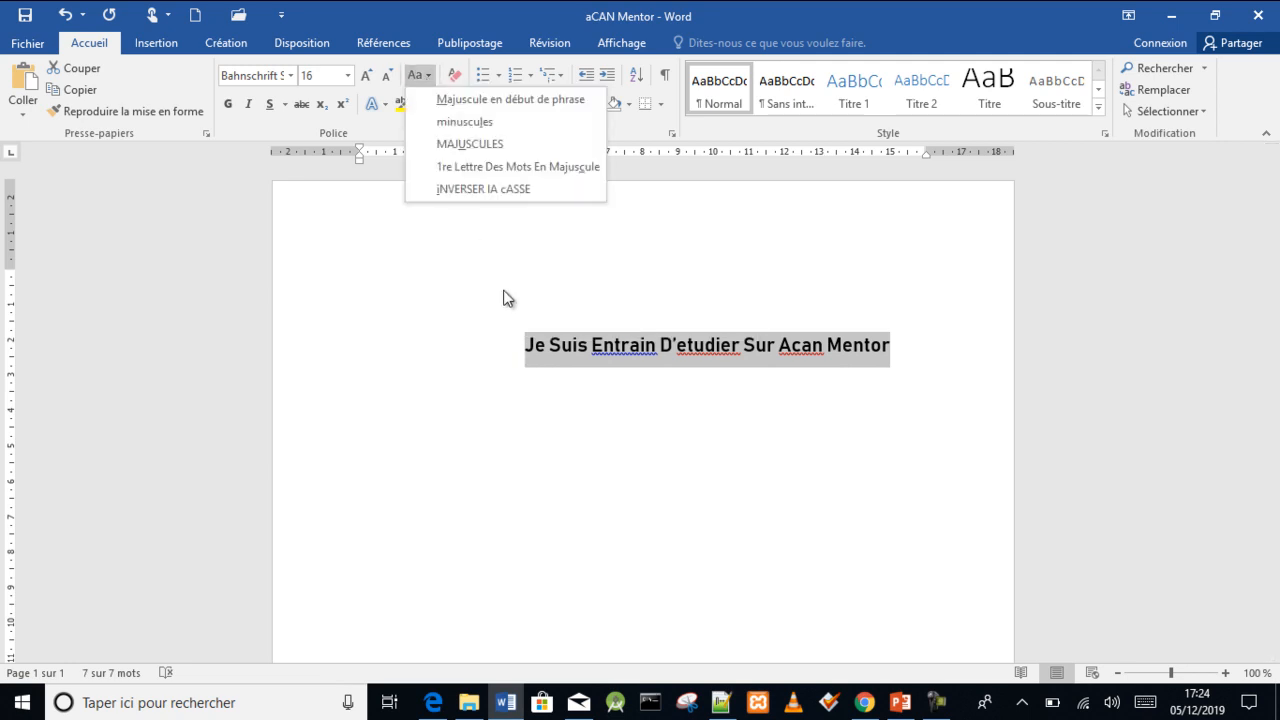
{"action": "left_click", "coordinate": [366, 76]}
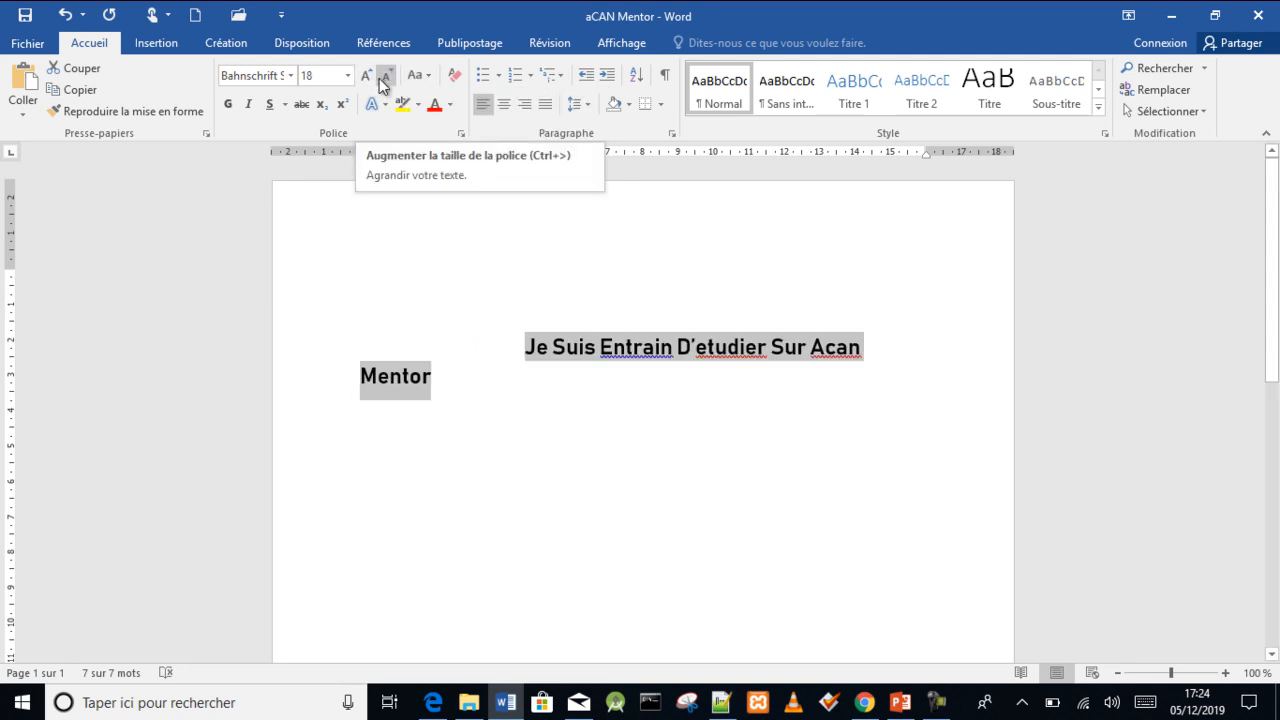
{"action": "left_click", "coordinate": [387, 76]}
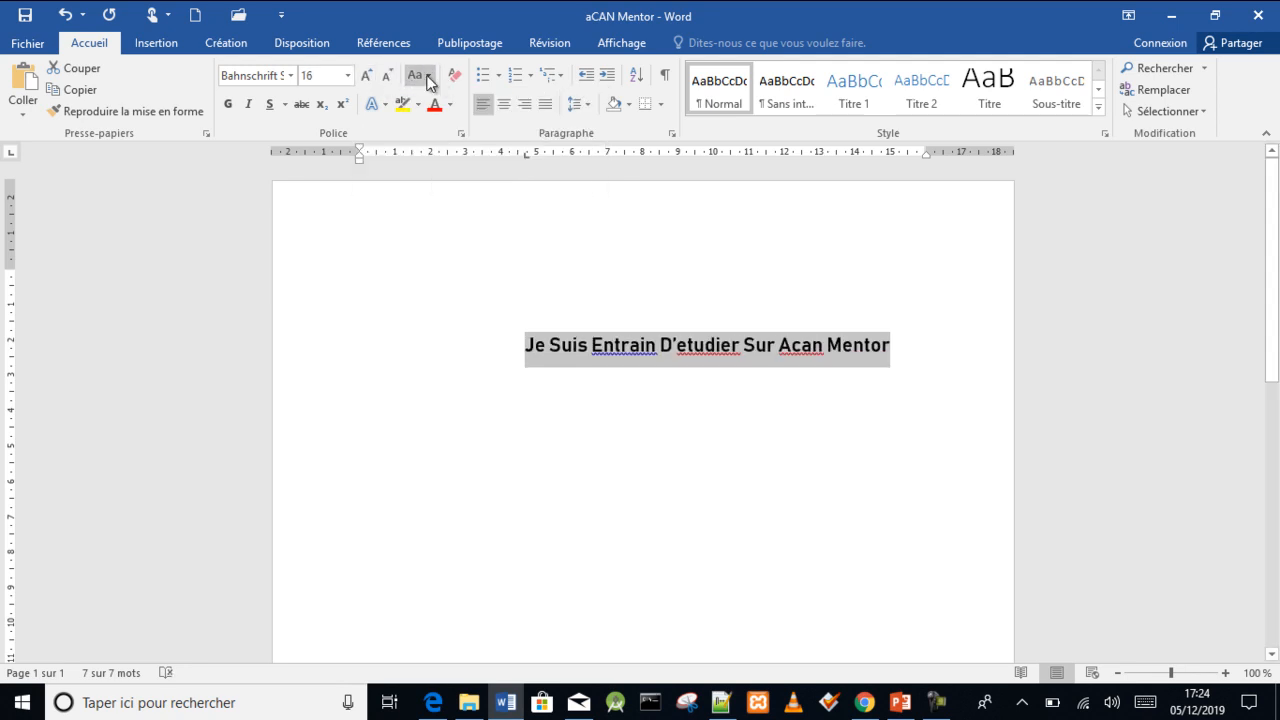
{"action": "left_click", "coordinate": [428, 77]}
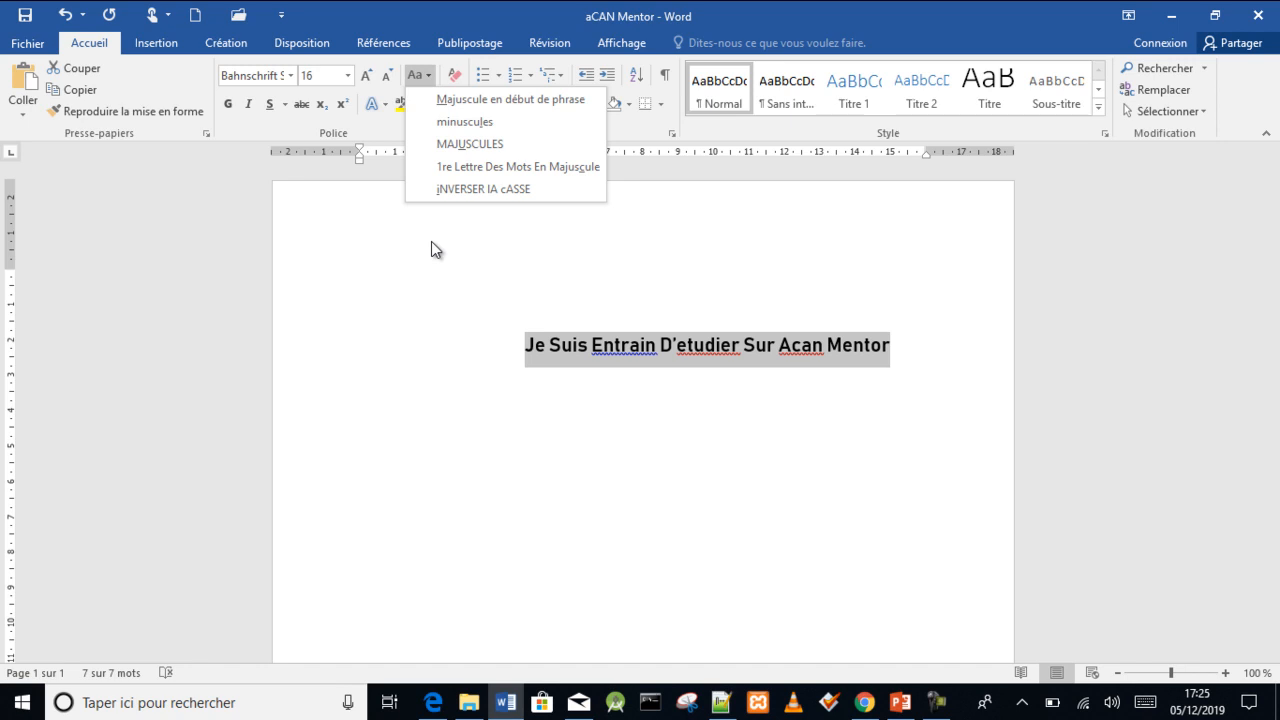
{"action": "left_click", "coordinate": [769, 162]}
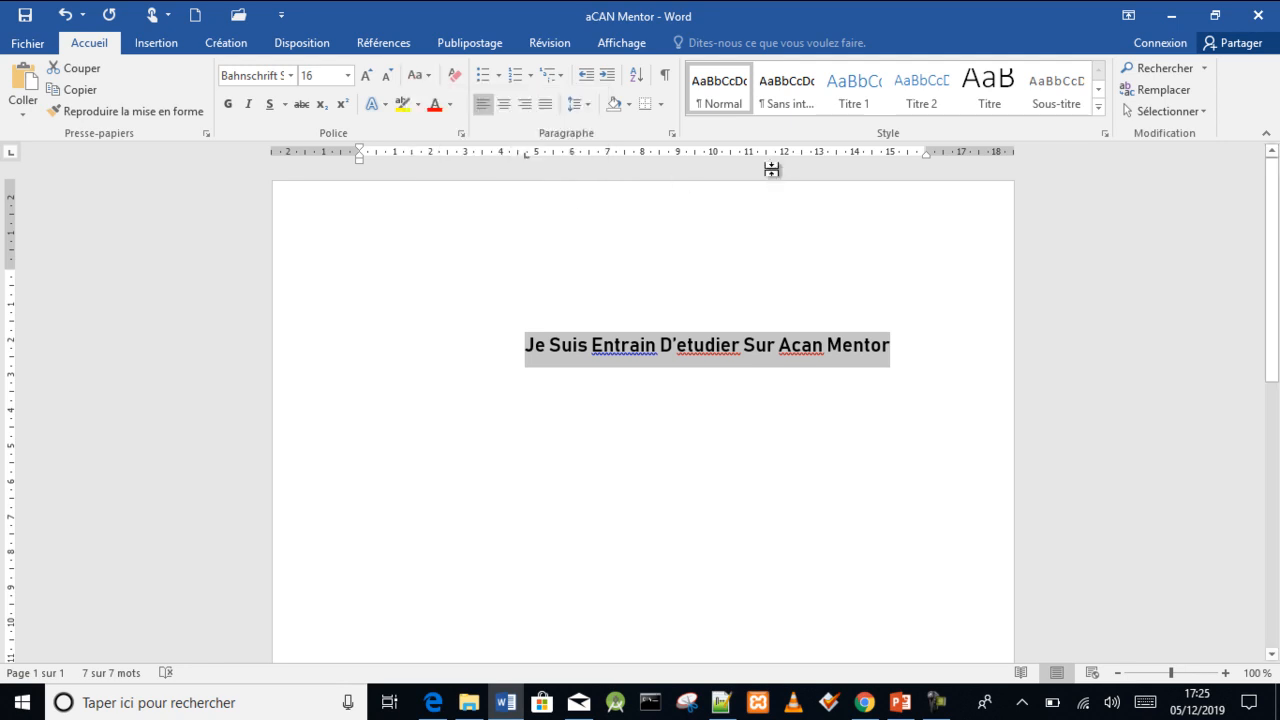
Change the whole sentence's font to the Calibri (Corps) theme font
{"action": "left_click", "coordinate": [228, 105]}
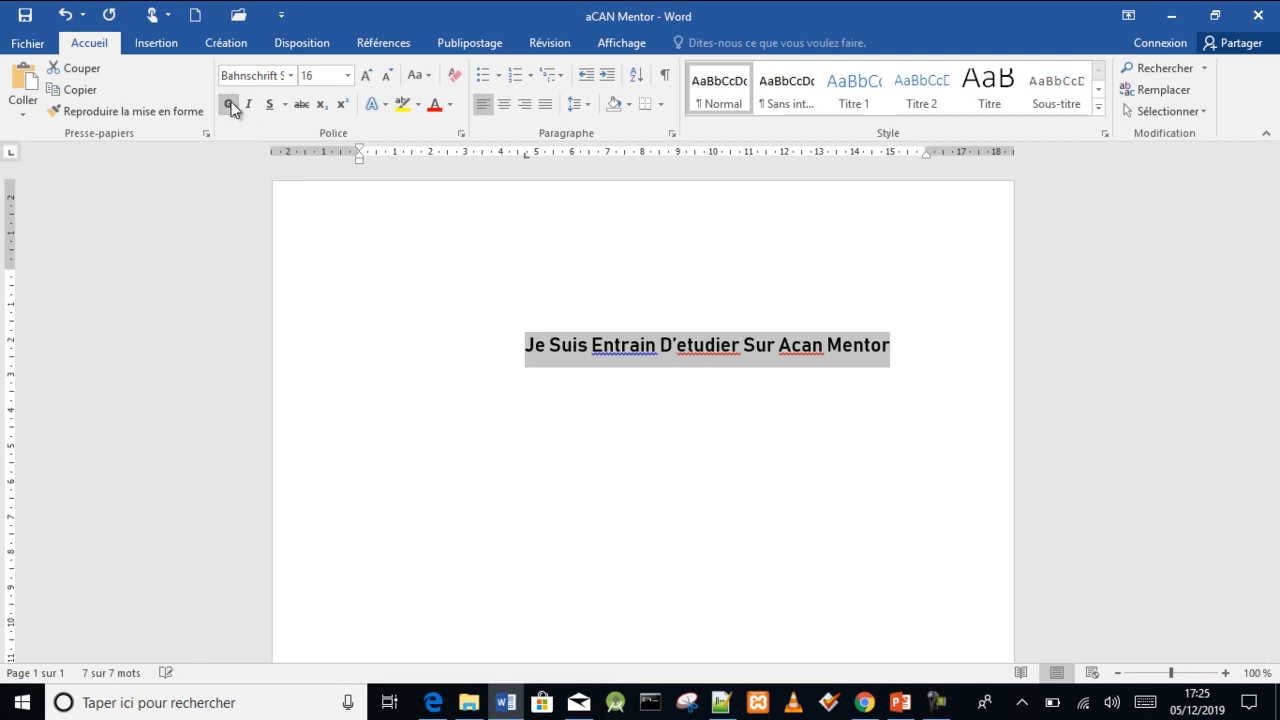
{"action": "left_click", "coordinate": [908, 349]}
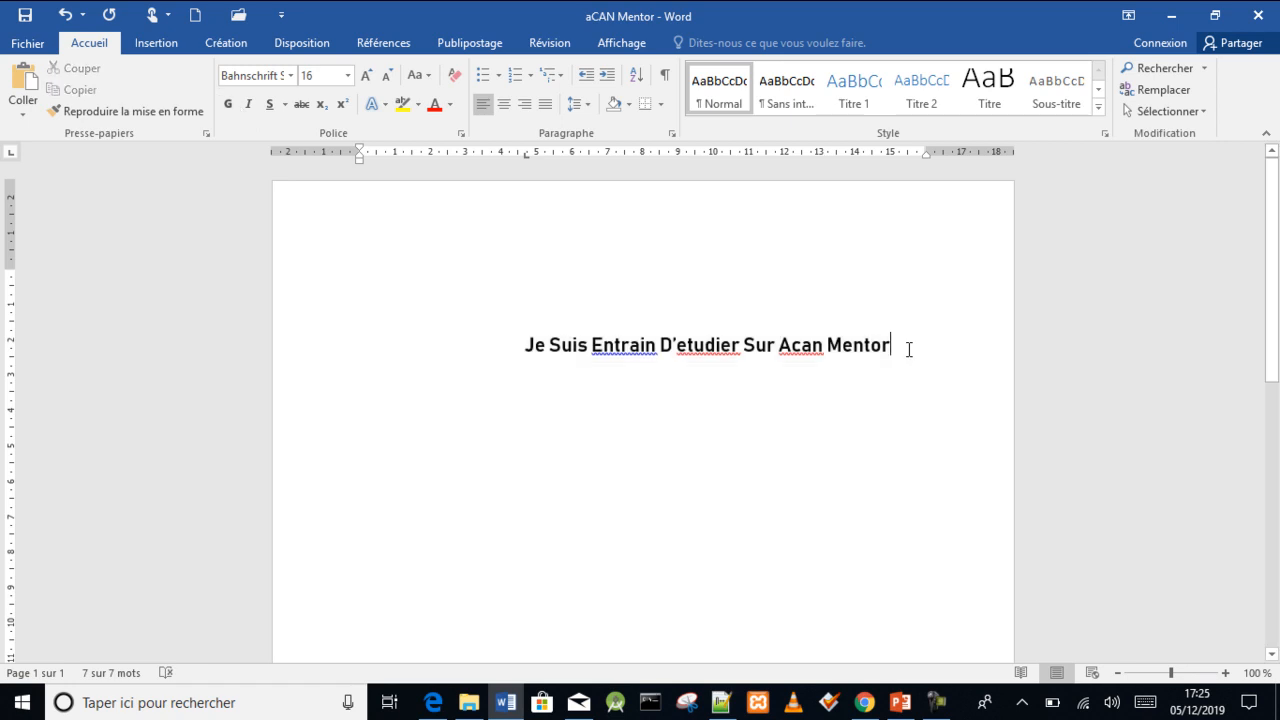
{"action": "left_click_drag", "start_coordinate": [908, 349], "coordinate": [524, 346]}
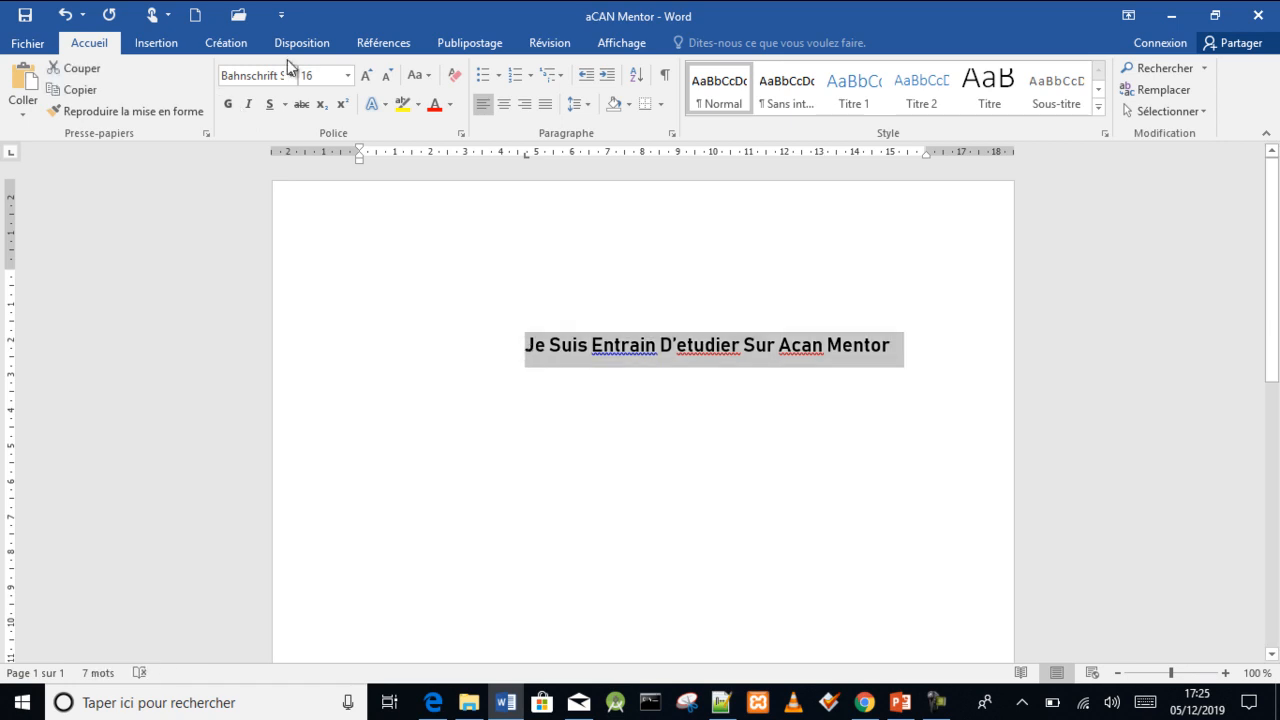
{"action": "left_click", "coordinate": [293, 75]}
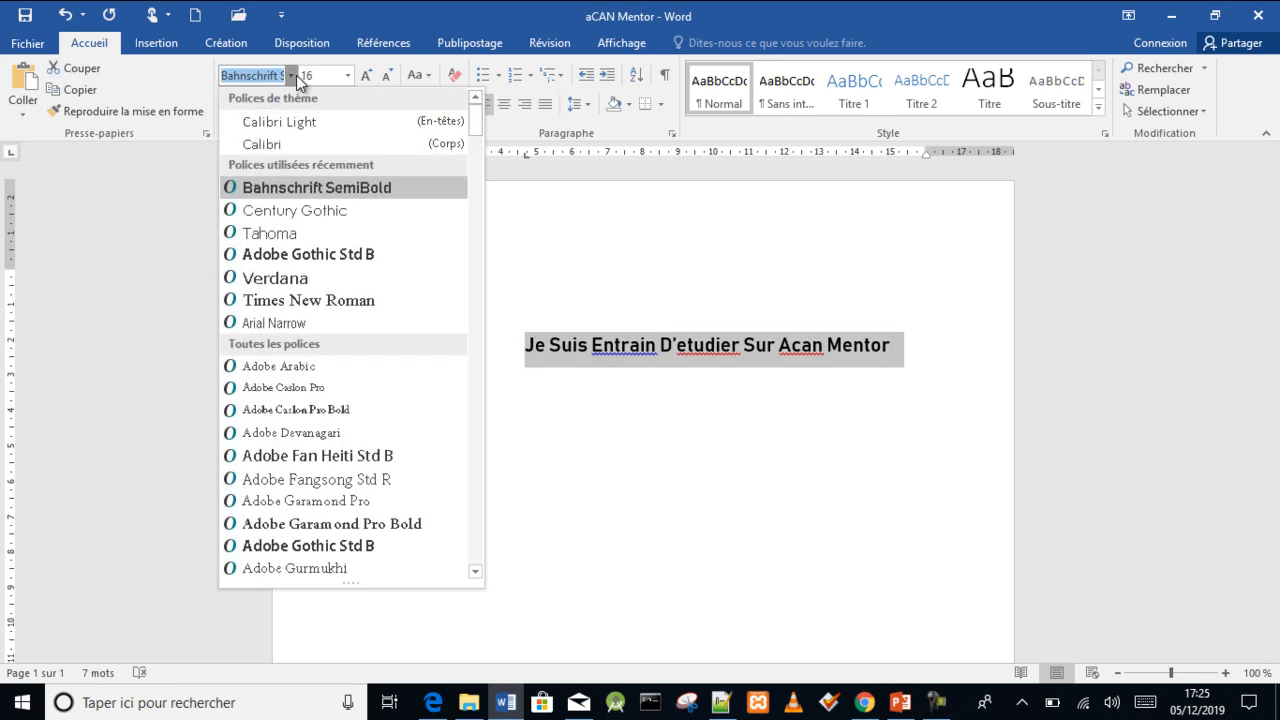
{"action": "left_click", "coordinate": [296, 134]}
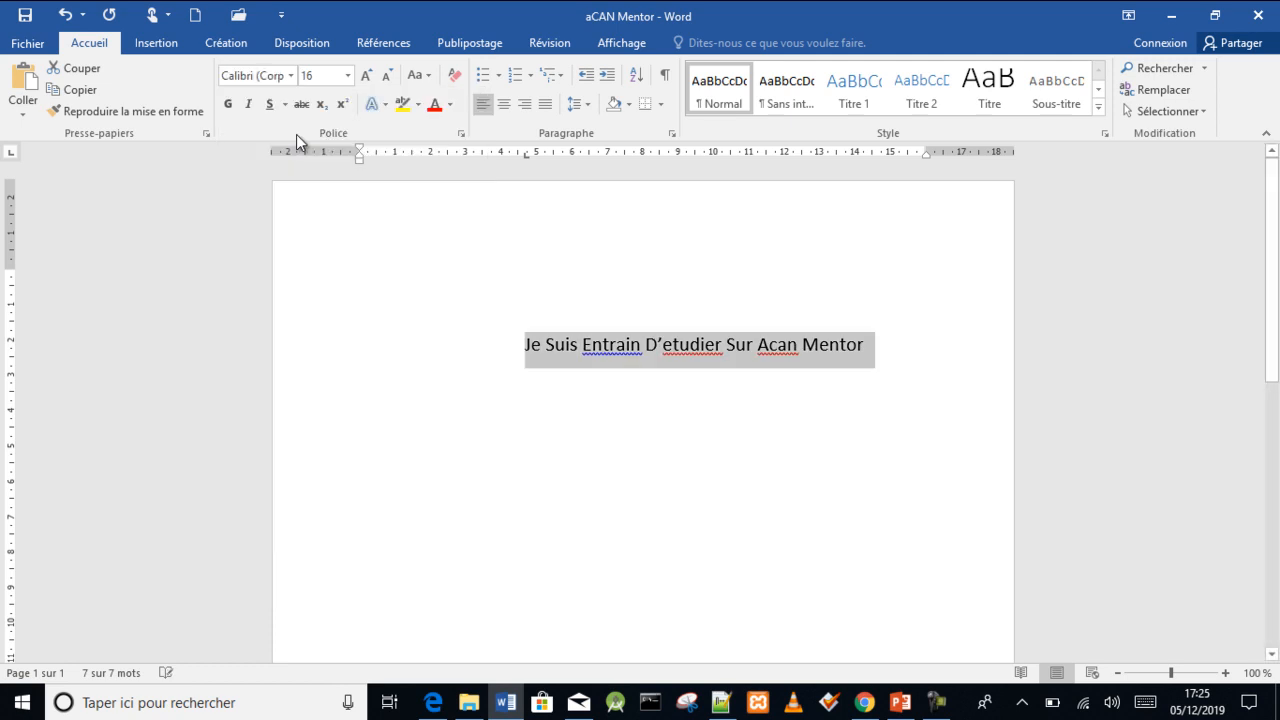
Make the selected sentence bold, toggling bold off and on again to compare
{"action": "left_click", "coordinate": [226, 105]}
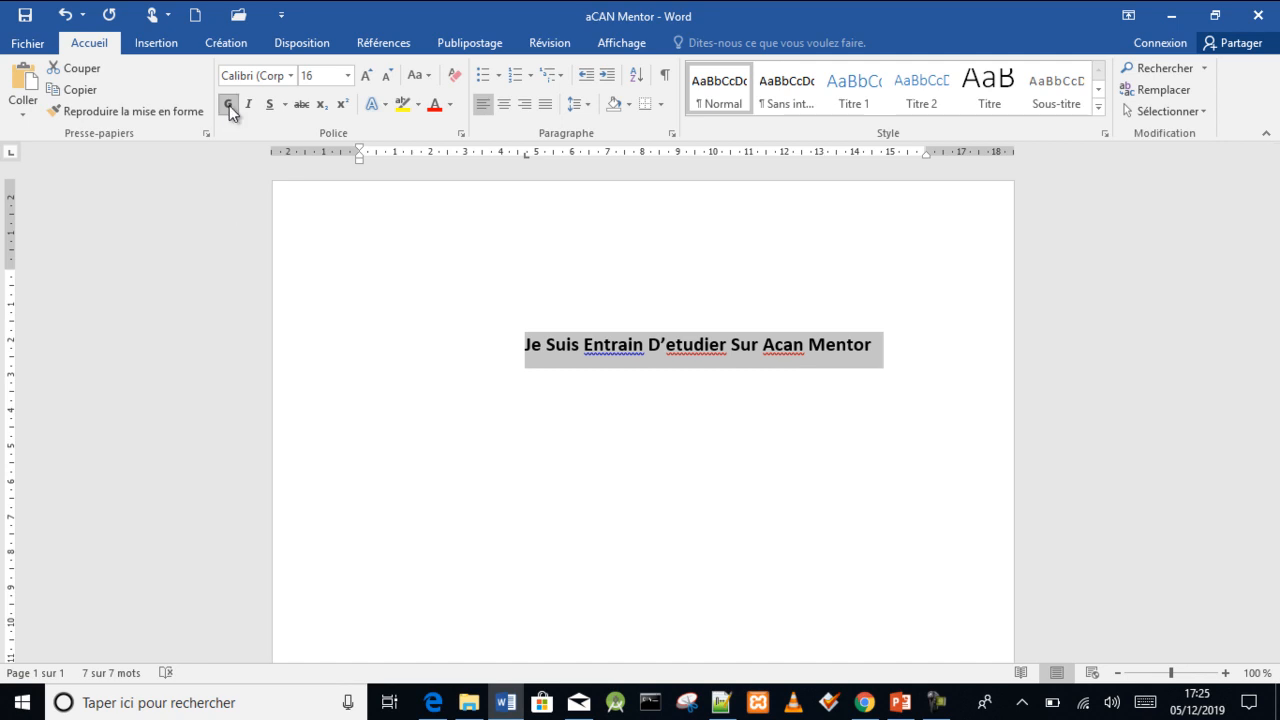
{"action": "left_click", "coordinate": [229, 106]}
{"action": "left_click", "coordinate": [229, 106]}
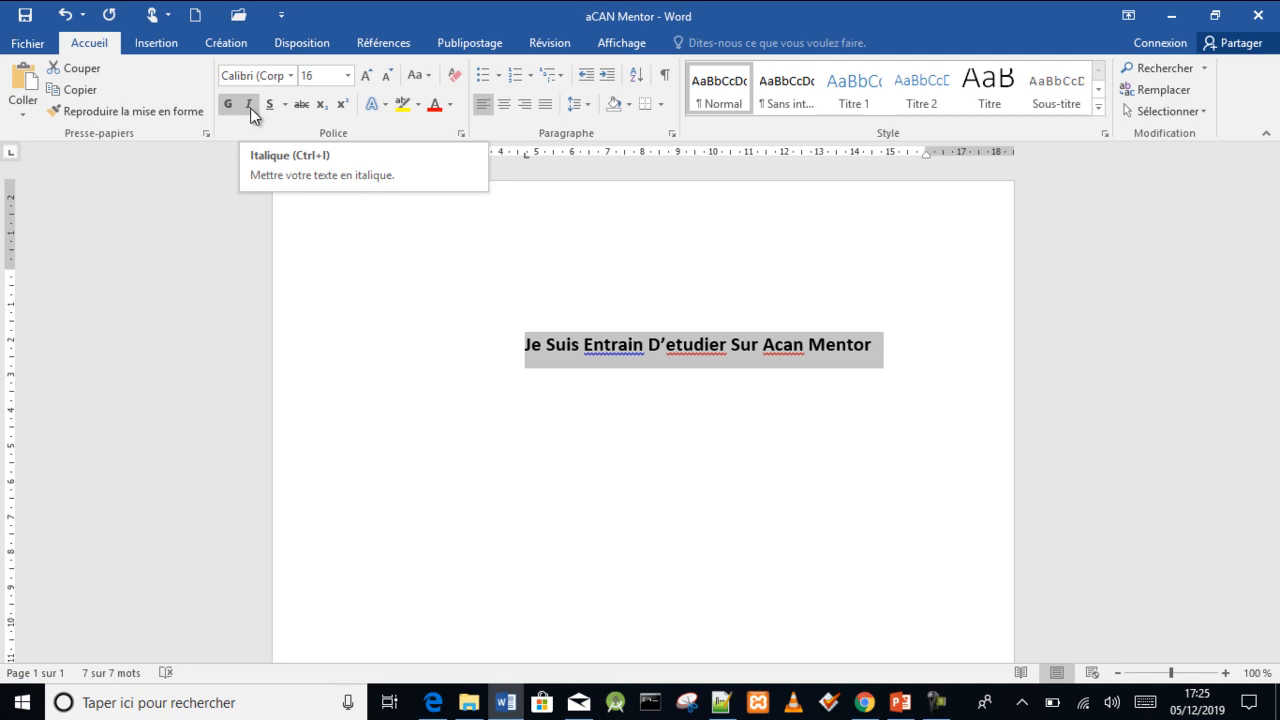
Add italic, underline and strikethrough formatting to the selected sentence
{"action": "left_click", "coordinate": [250, 108]}
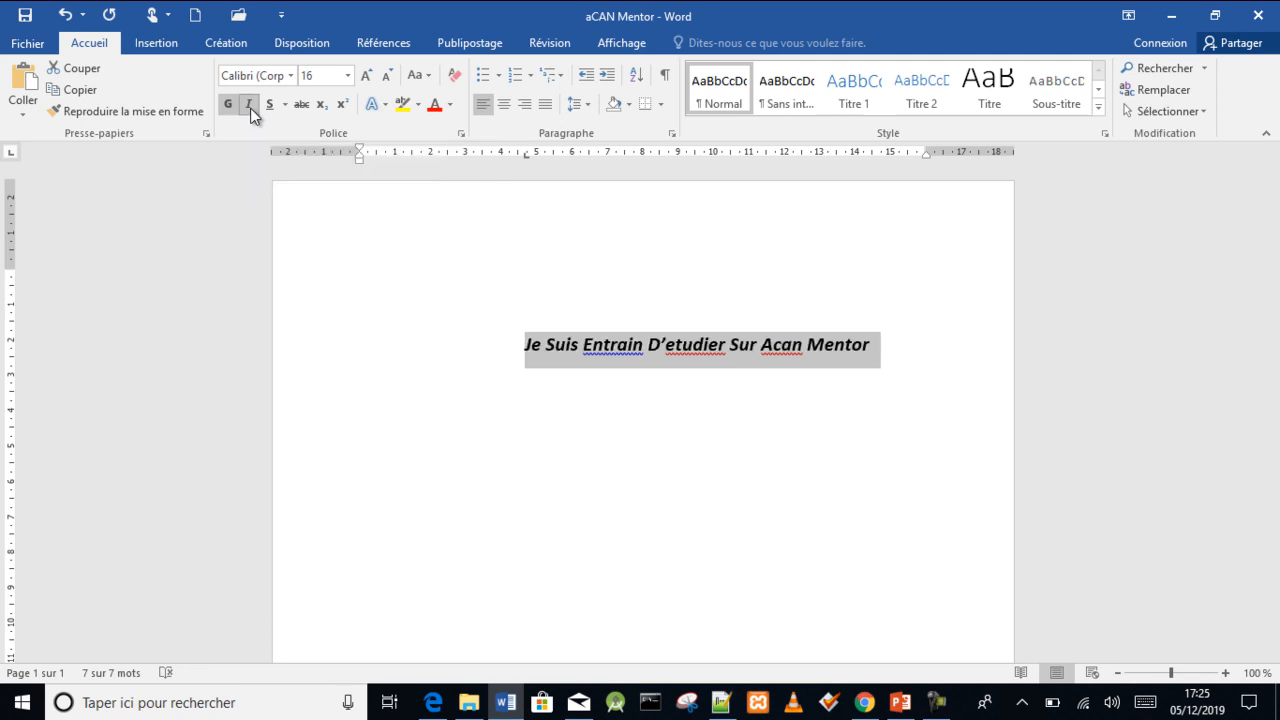
{"action": "left_click", "coordinate": [266, 110]}
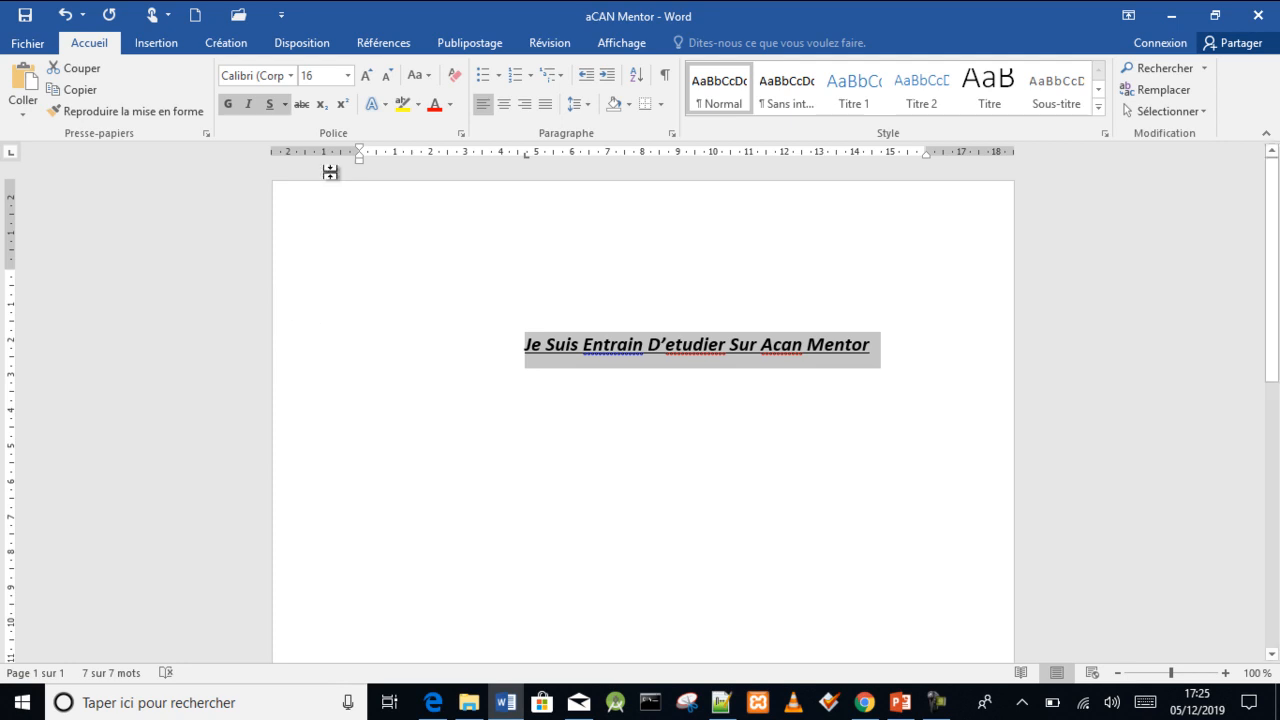
{"action": "left_click", "coordinate": [301, 105]}
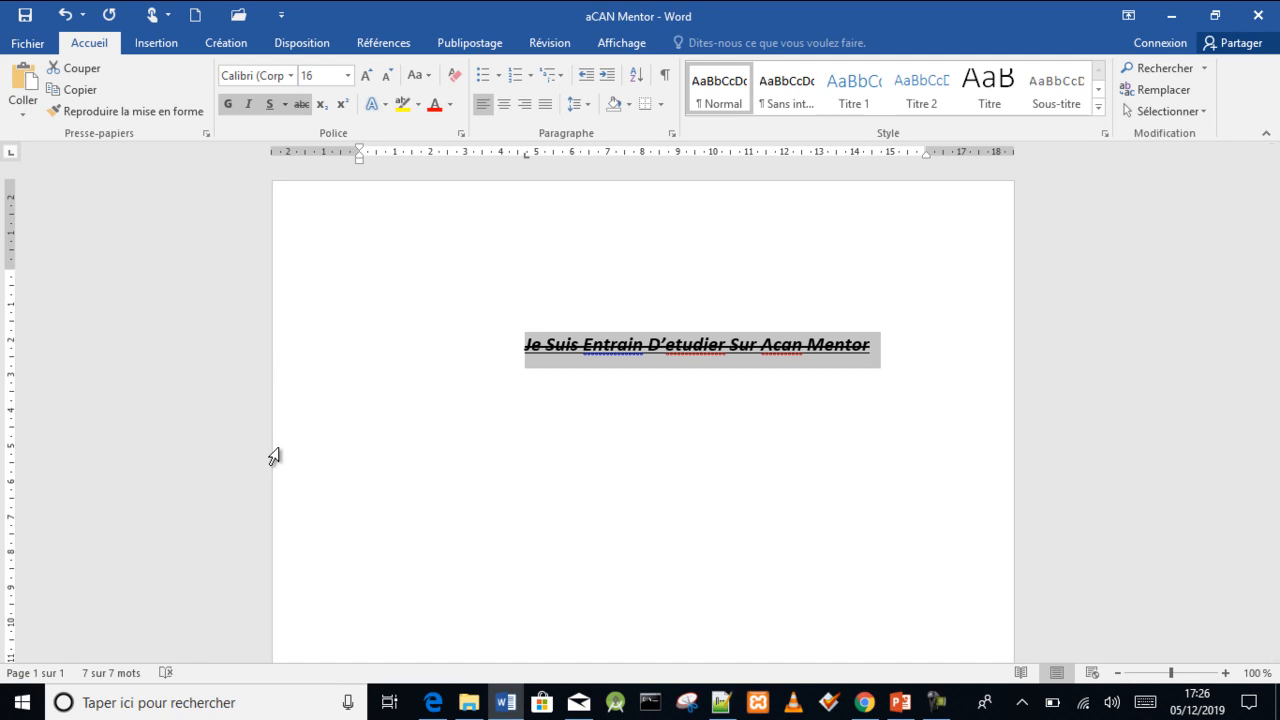
Write H2O on a new line below the sentence and format its 2 as subscript
{"action": "left_click", "coordinate": [396, 441]}
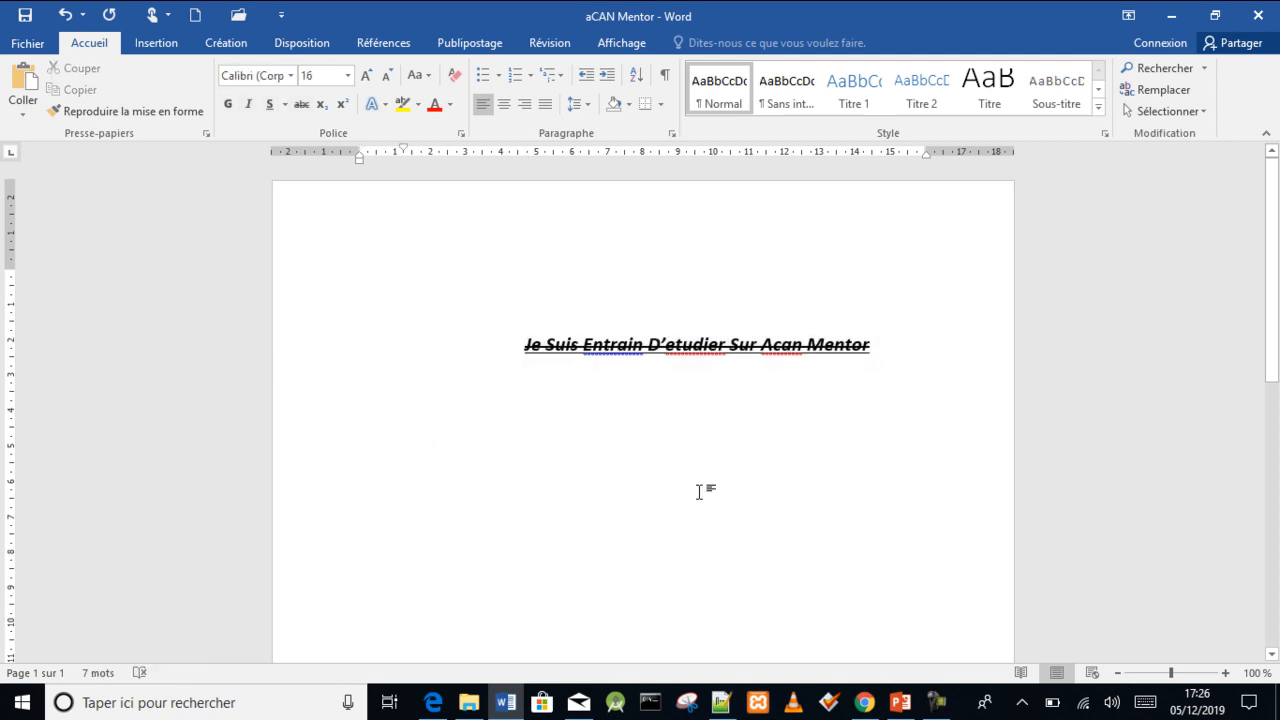
{"action": "type", "text": "H2"}
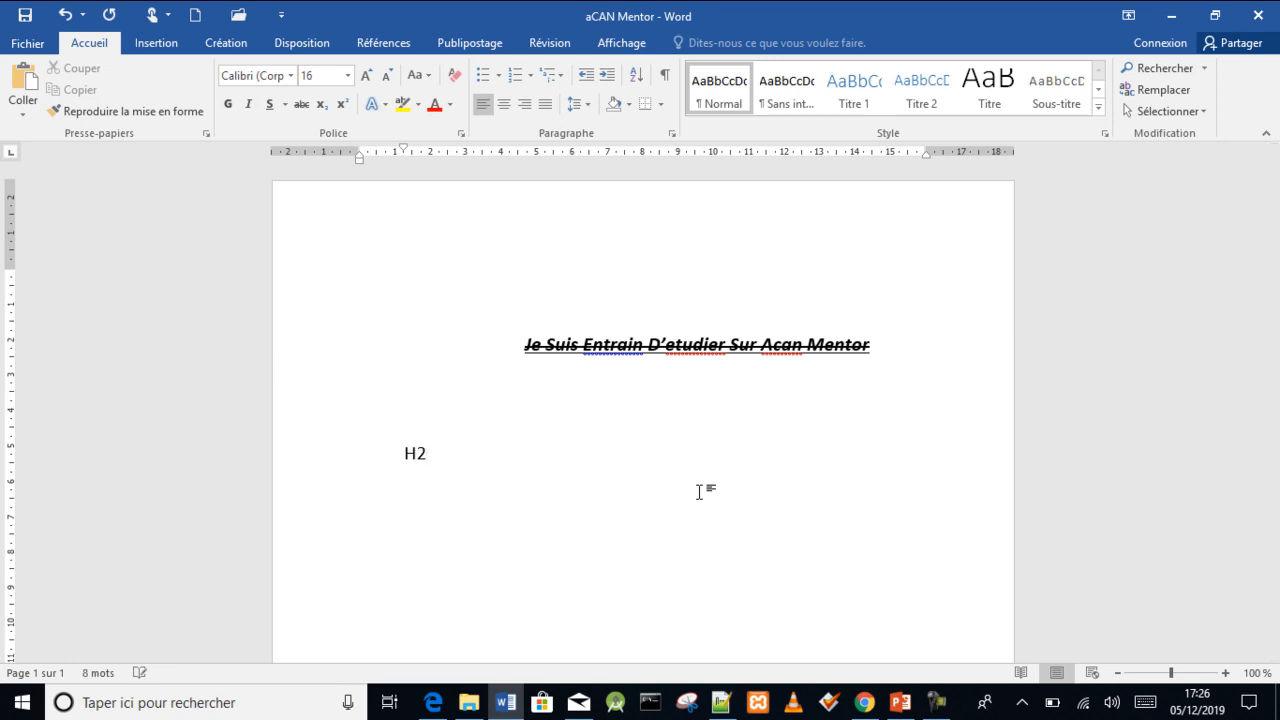
{"action": "type", "text": "O"}
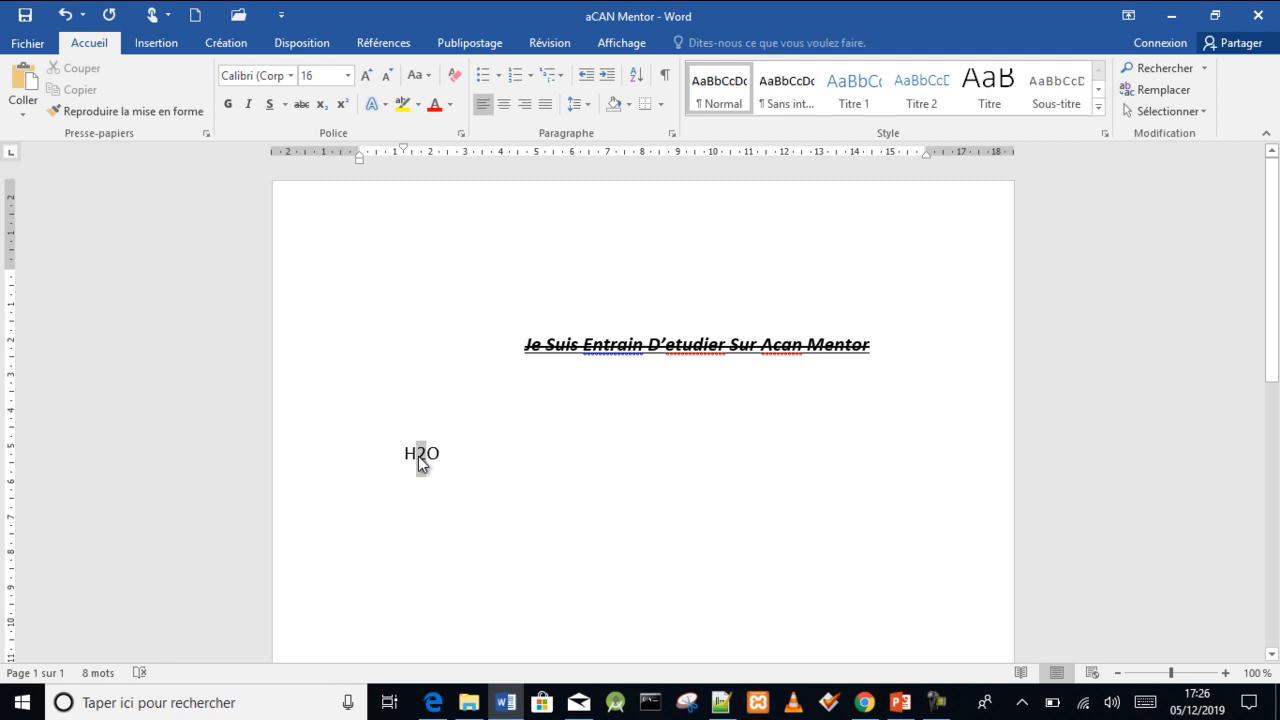
{"action": "left_click_drag", "start_coordinate": [418, 456], "coordinate": [419, 456]}
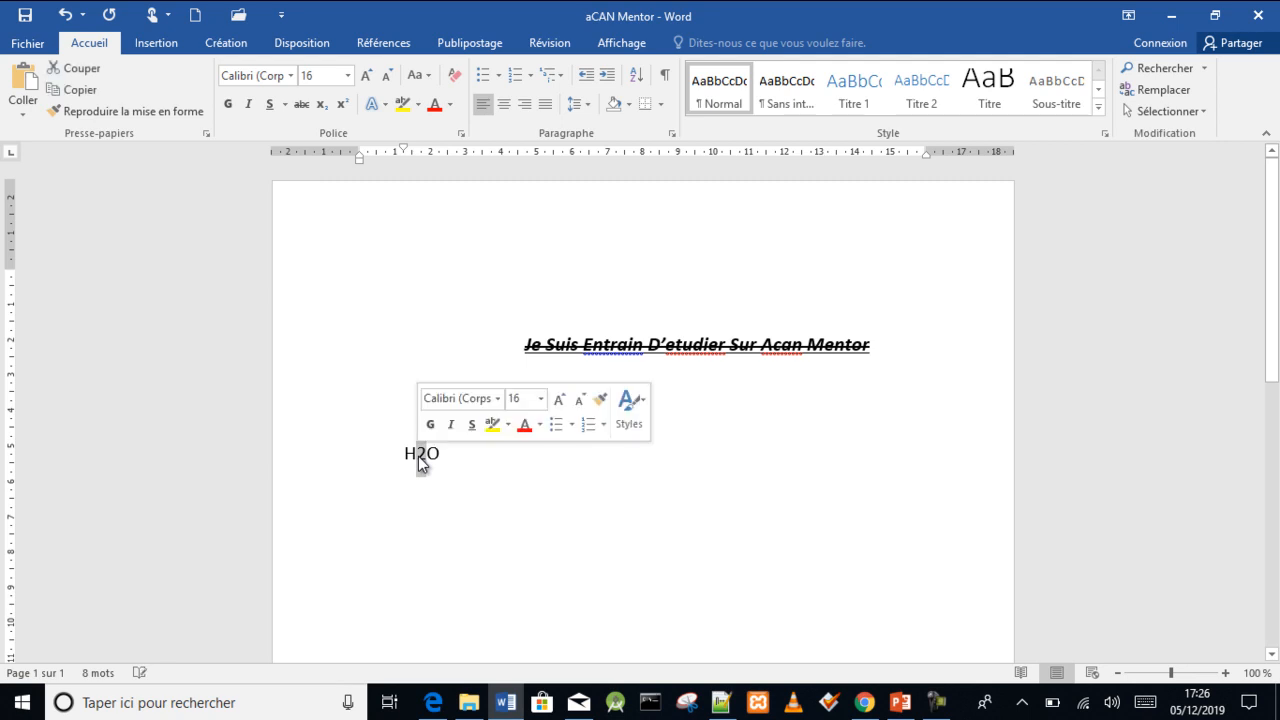
{"action": "left_click", "coordinate": [321, 106]}
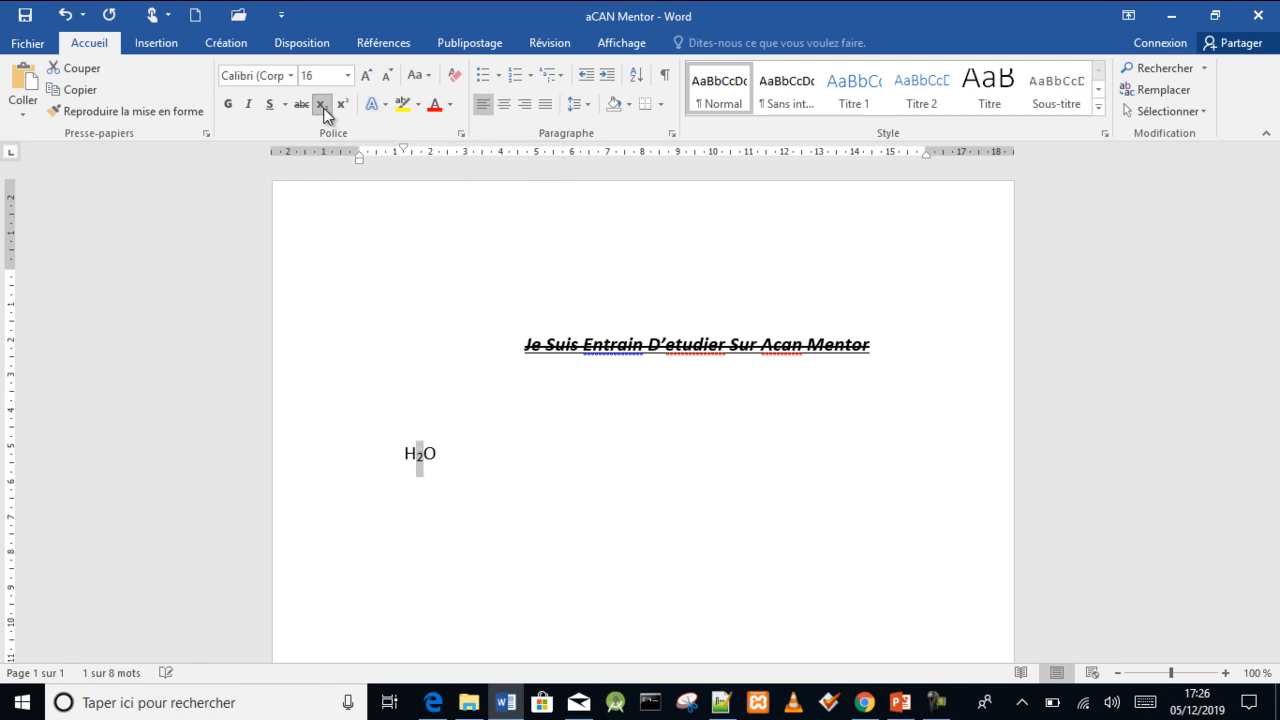
{"action": "left_click", "coordinate": [460, 445]}
Set the font size of the whole H2O formula to 36 and select its subscript 2
{"action": "double_click", "coordinate": [418, 452]}
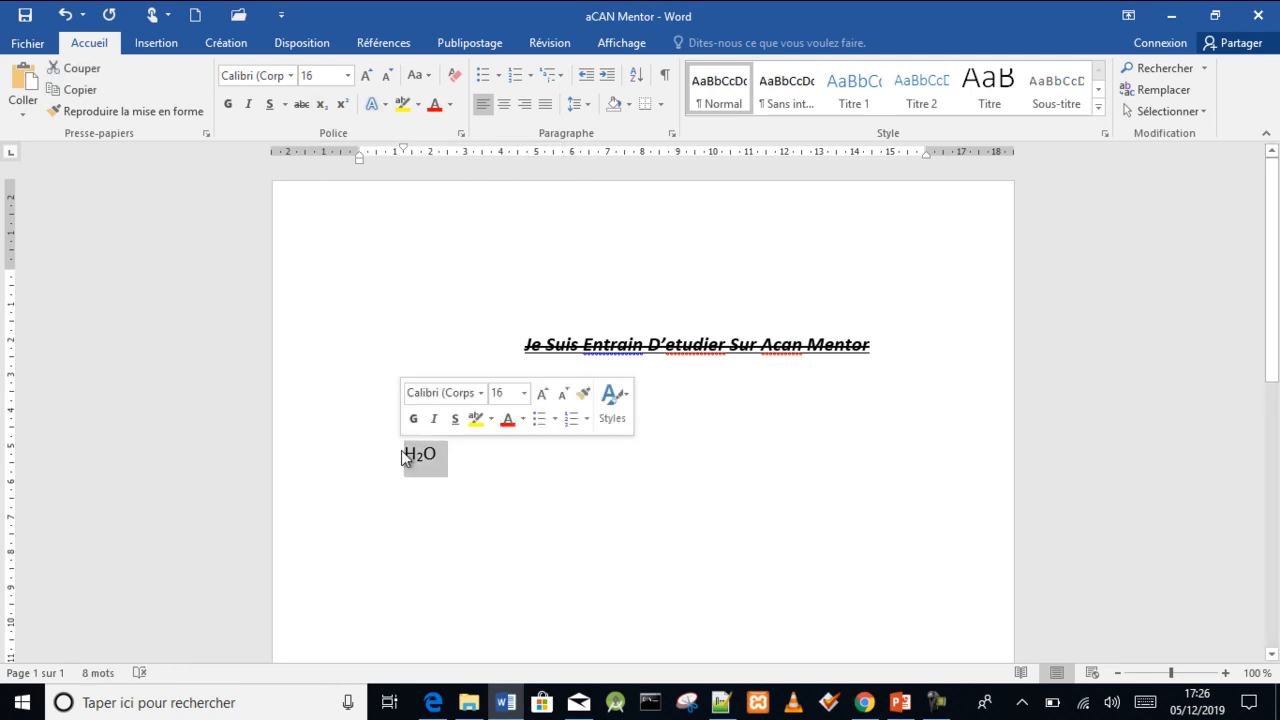
{"action": "left_click", "coordinate": [348, 76]}
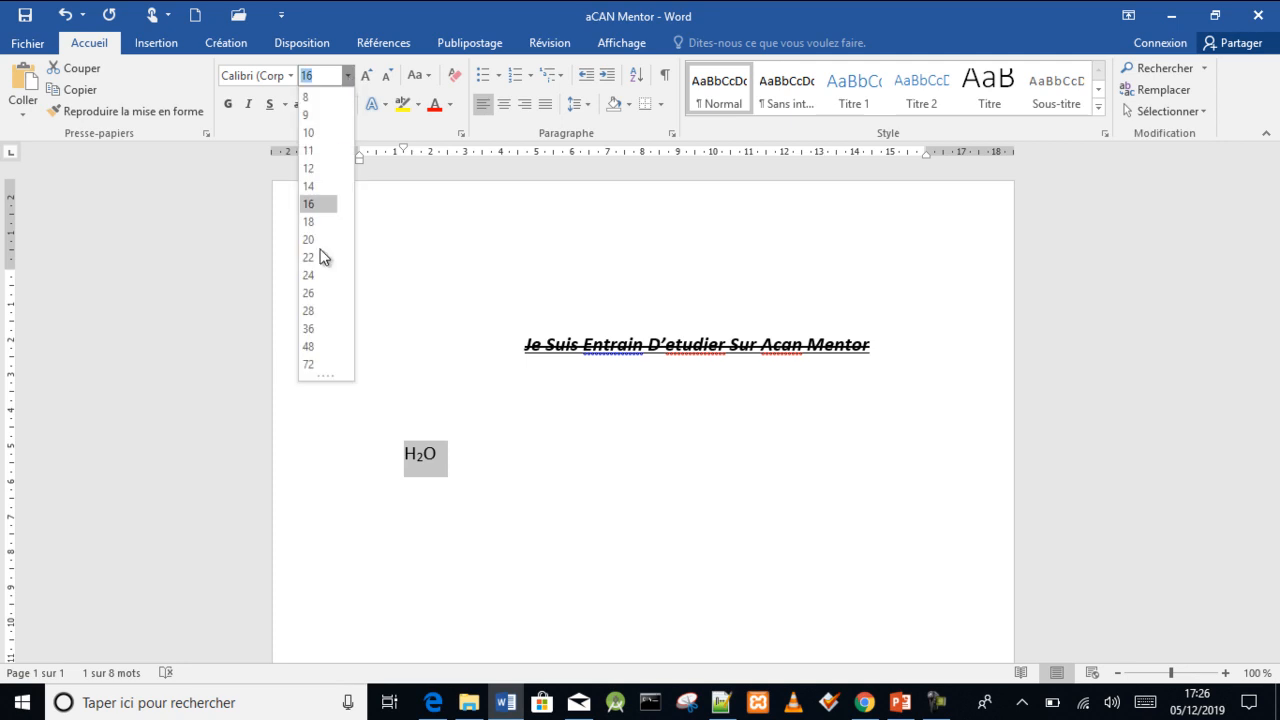
{"action": "left_click", "coordinate": [316, 326]}
{"action": "left_click", "coordinate": [506, 476]}
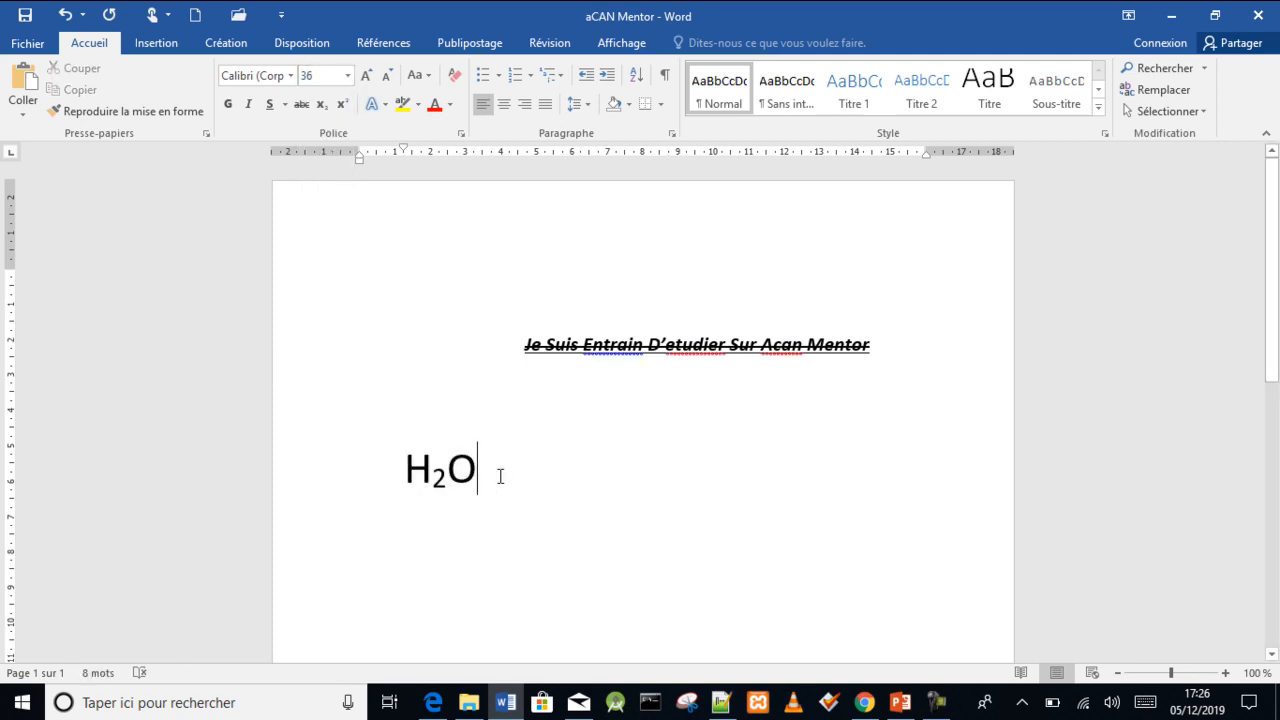
{"action": "left_click_drag", "start_coordinate": [431, 478], "coordinate": [447, 478]}
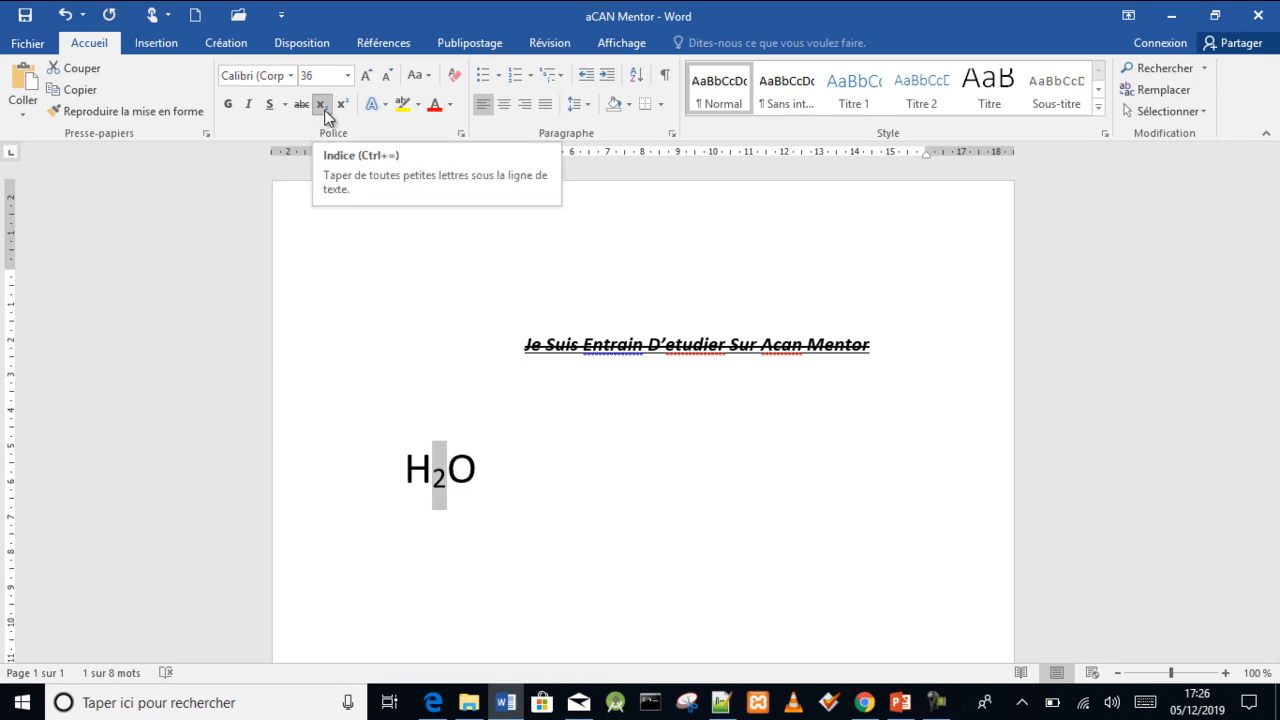
Enter 256 on the line below the H2O formula and format its 6 as superscript
{"action": "left_click", "coordinate": [413, 532]}
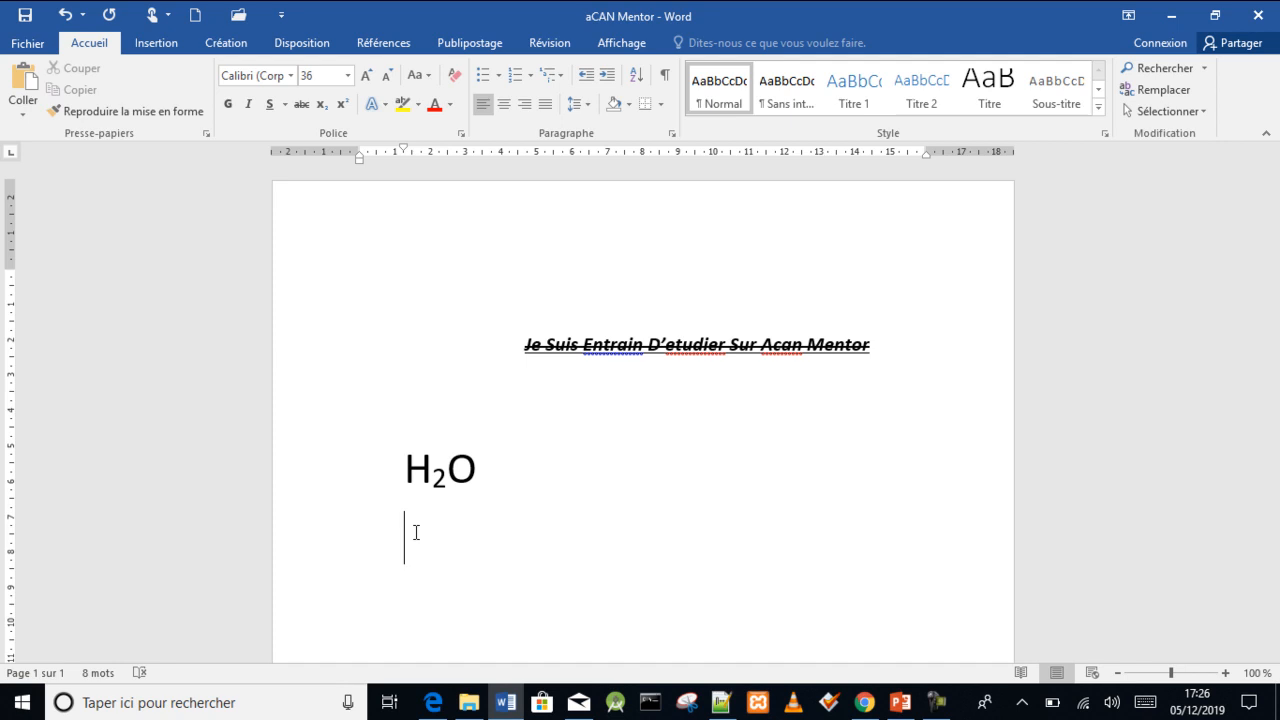
{"action": "type", "text": "256"}
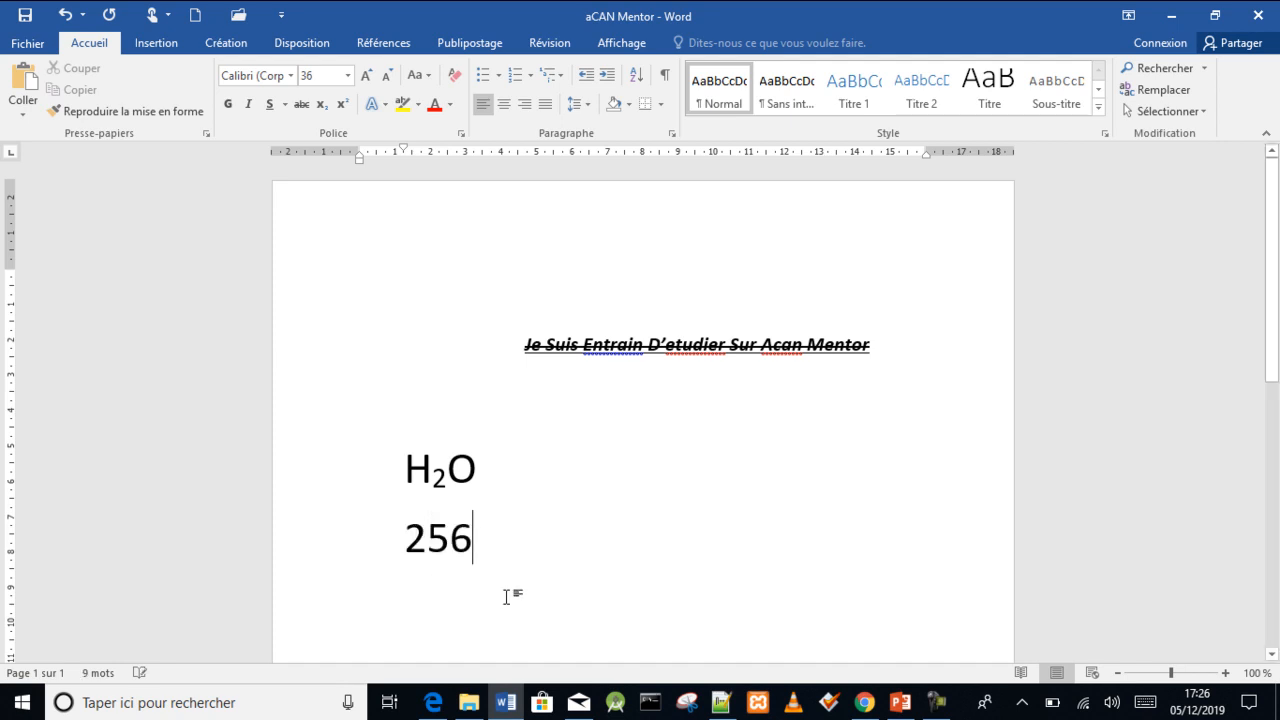
{"action": "left_click_drag", "start_coordinate": [470, 548], "coordinate": [451, 545]}
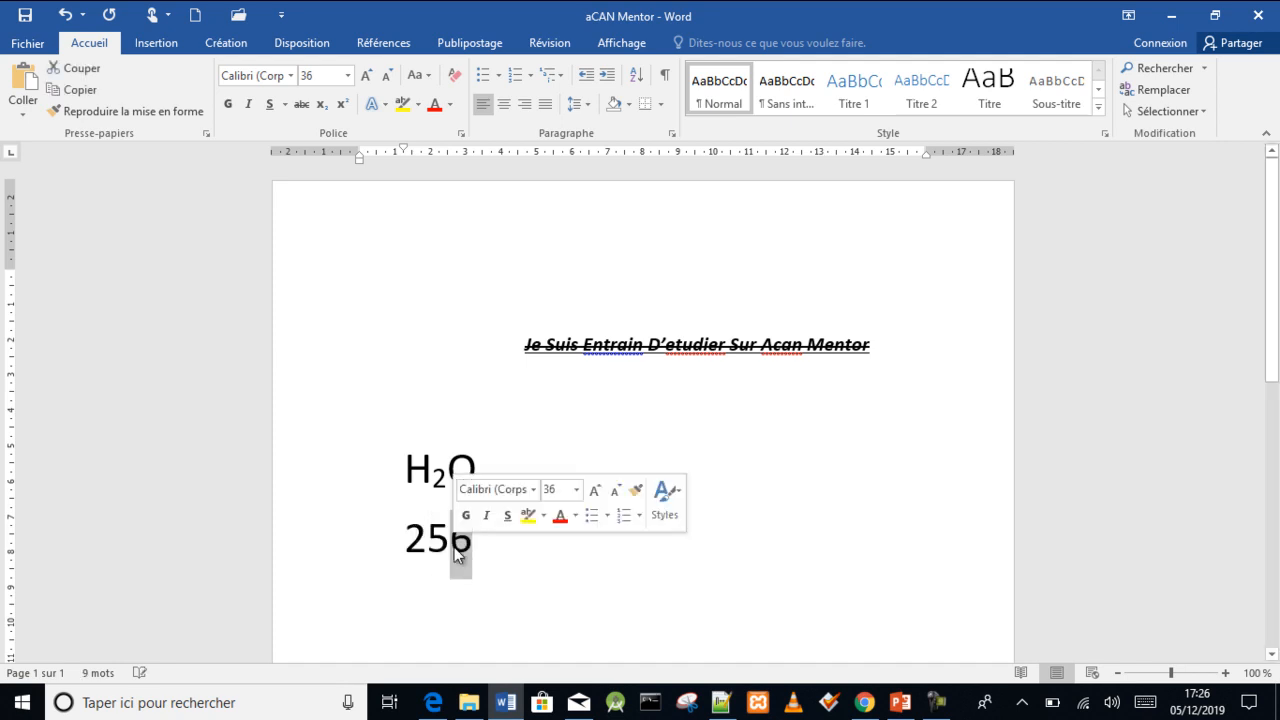
{"action": "left_click", "coordinate": [341, 105]}
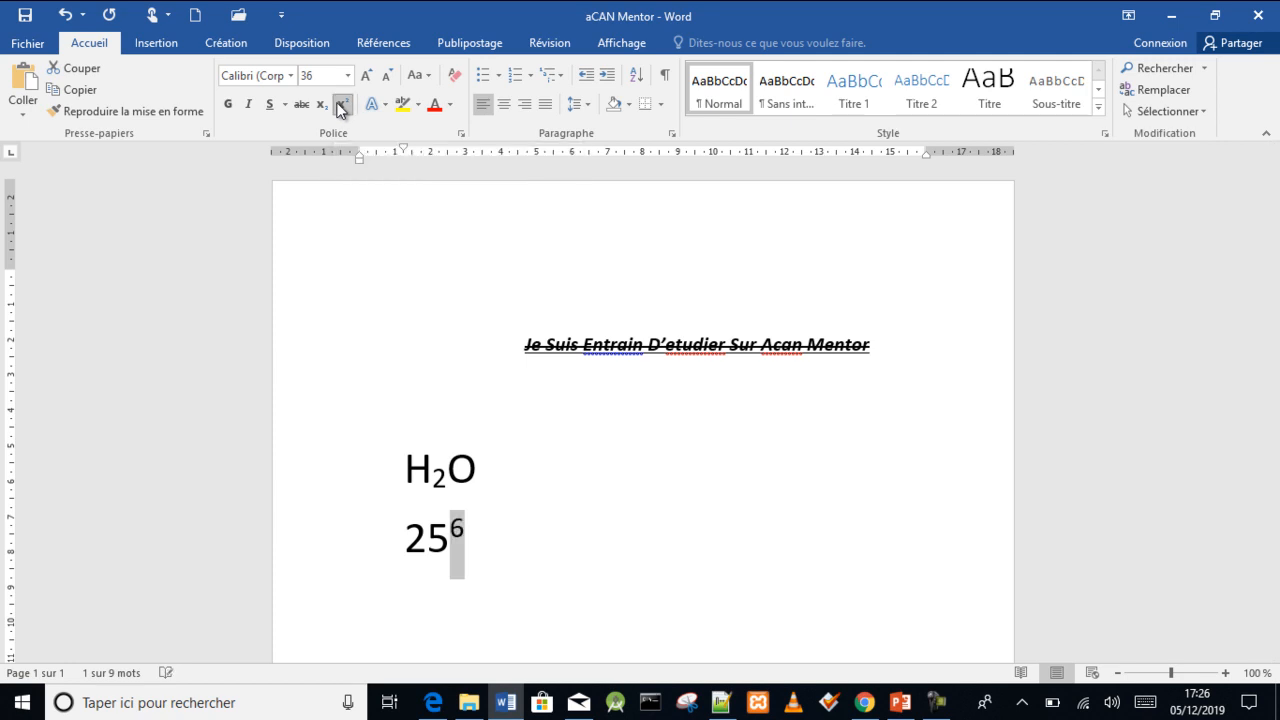
{"action": "left_click", "coordinate": [492, 538]}
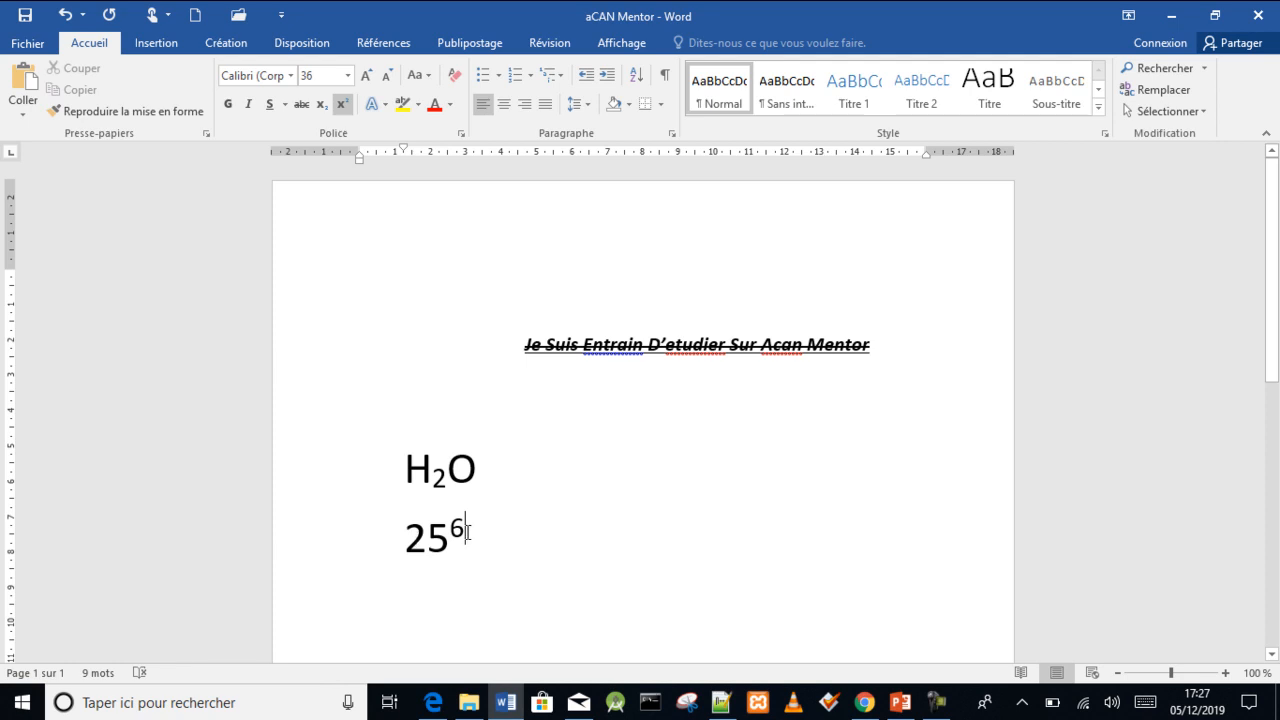
{"action": "left_click_drag", "start_coordinate": [466, 531], "coordinate": [452, 533]}
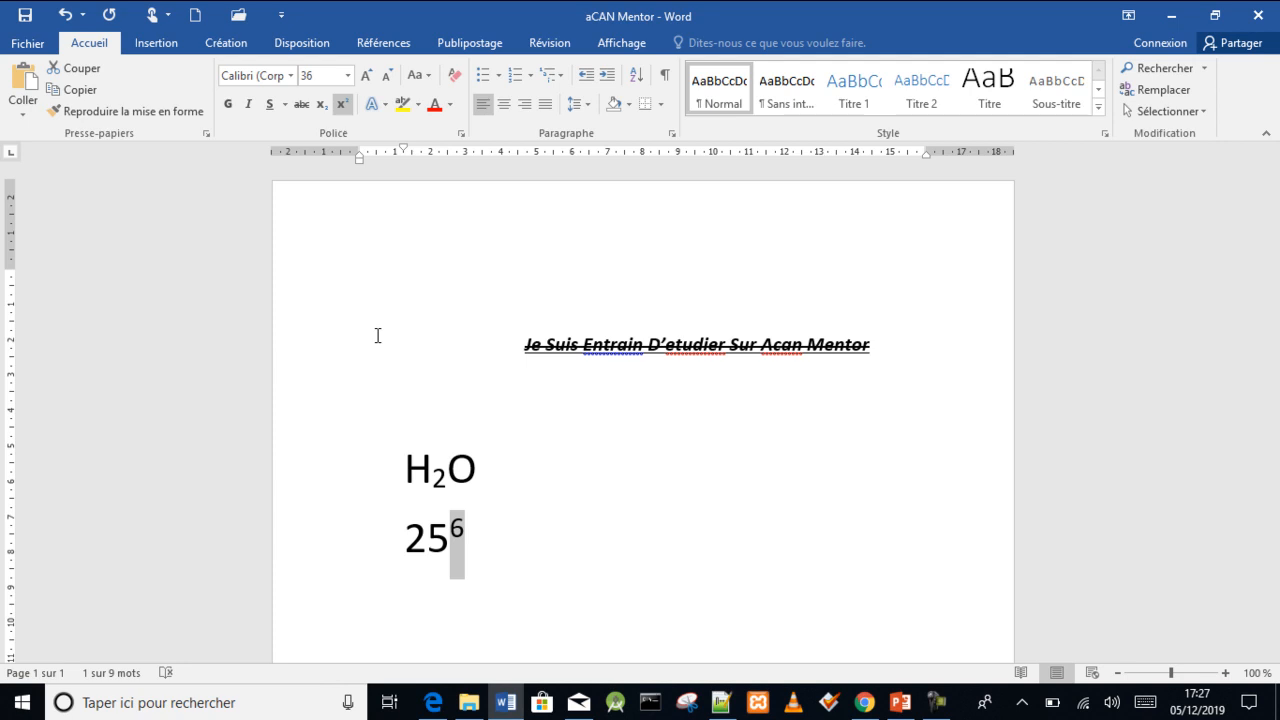
{"action": "left_click", "coordinate": [386, 106]}
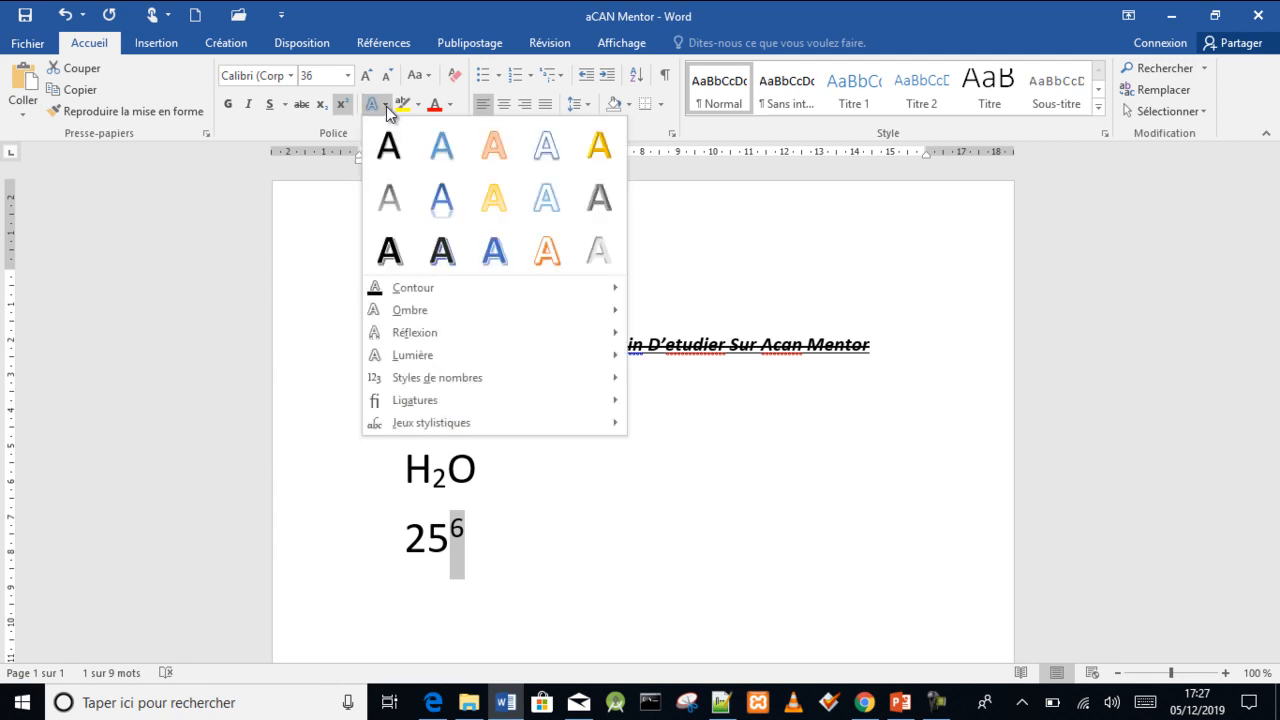
{"action": "left_click", "coordinate": [795, 407]}
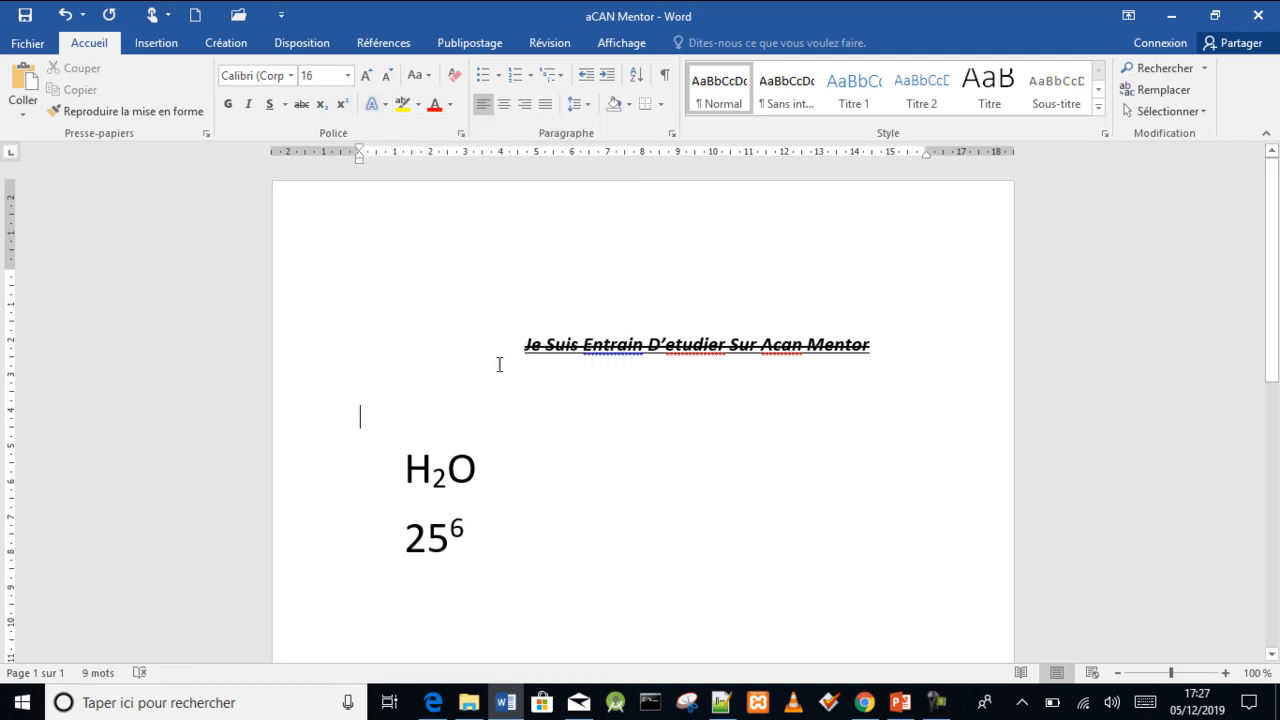
Write "Je suis etudiant" on the empty first line of the page, above the struck-through sentence
{"action": "left_click", "coordinate": [448, 274]}
{"action": "type", "text": "Je suis"}
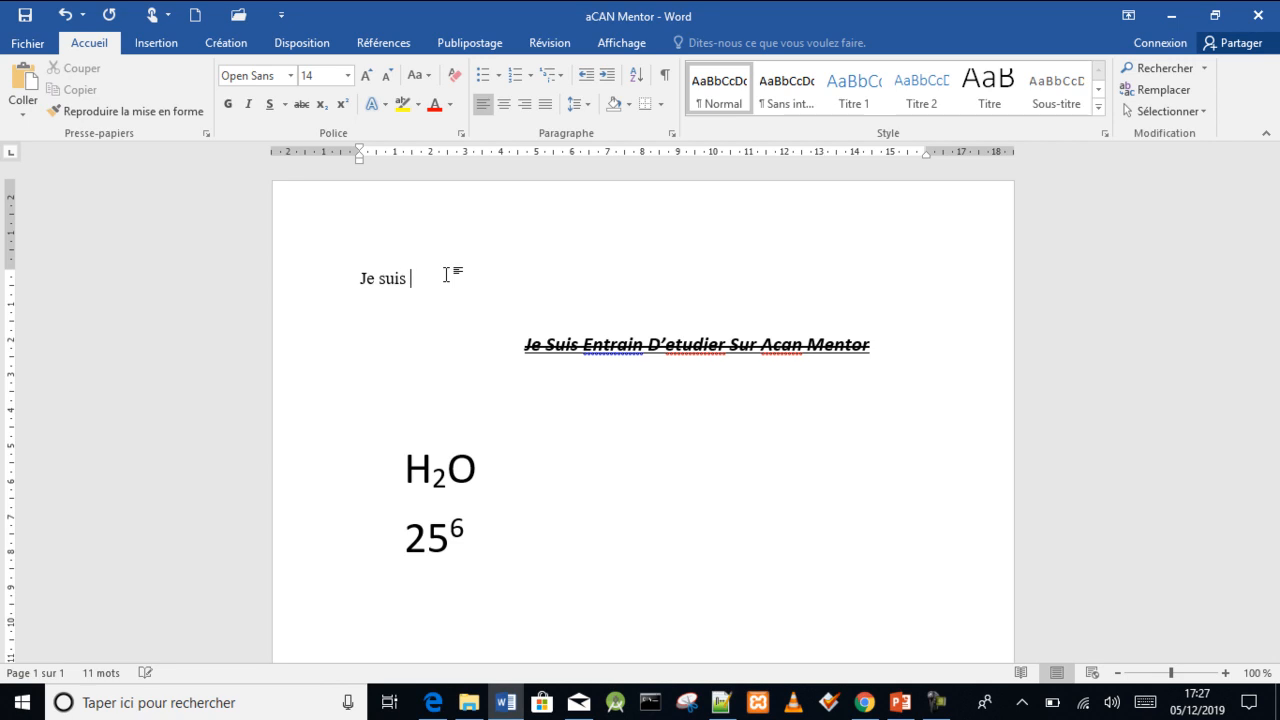
{"action": "type", "text": "tudian"}
Apply the first reflection variation as a text effect to the whole line "Je suis etudiant"
{"action": "left_click", "coordinate": [354, 286]}
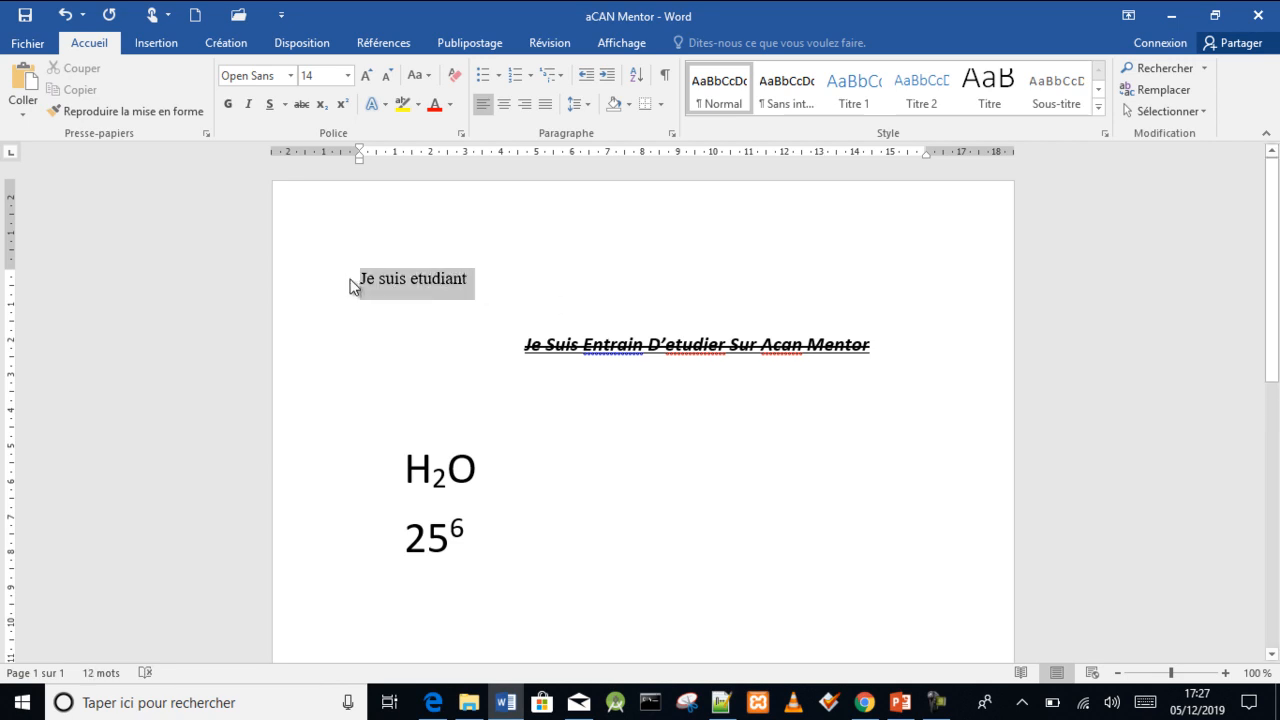
{"action": "left_click", "coordinate": [385, 105]}
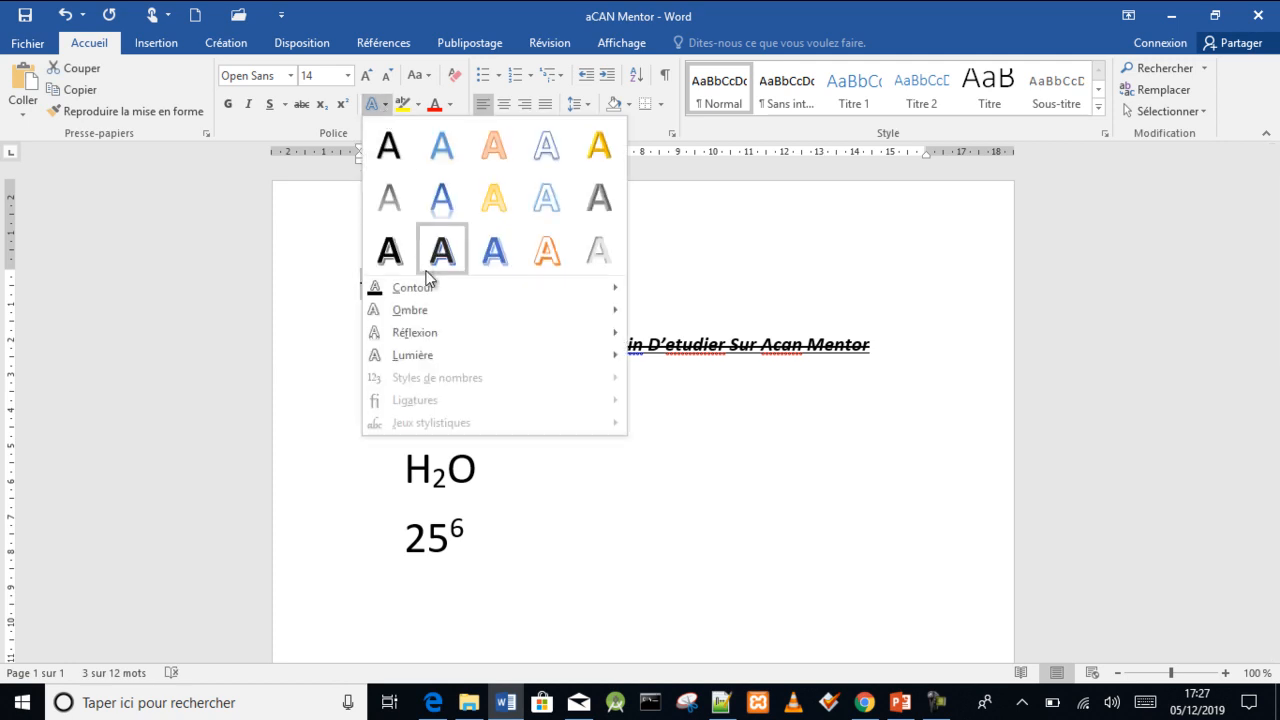
{"action": "mouse_move", "coordinate": [432, 337]}
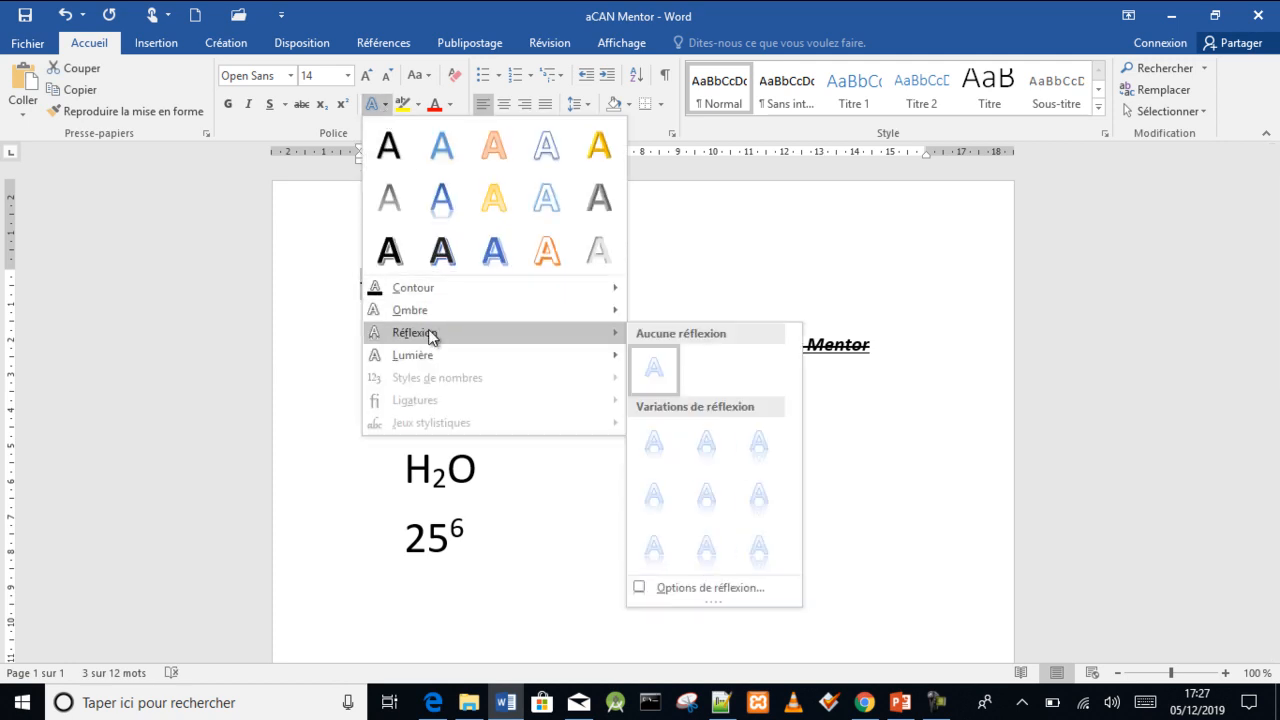
{"action": "left_click", "coordinate": [667, 452]}
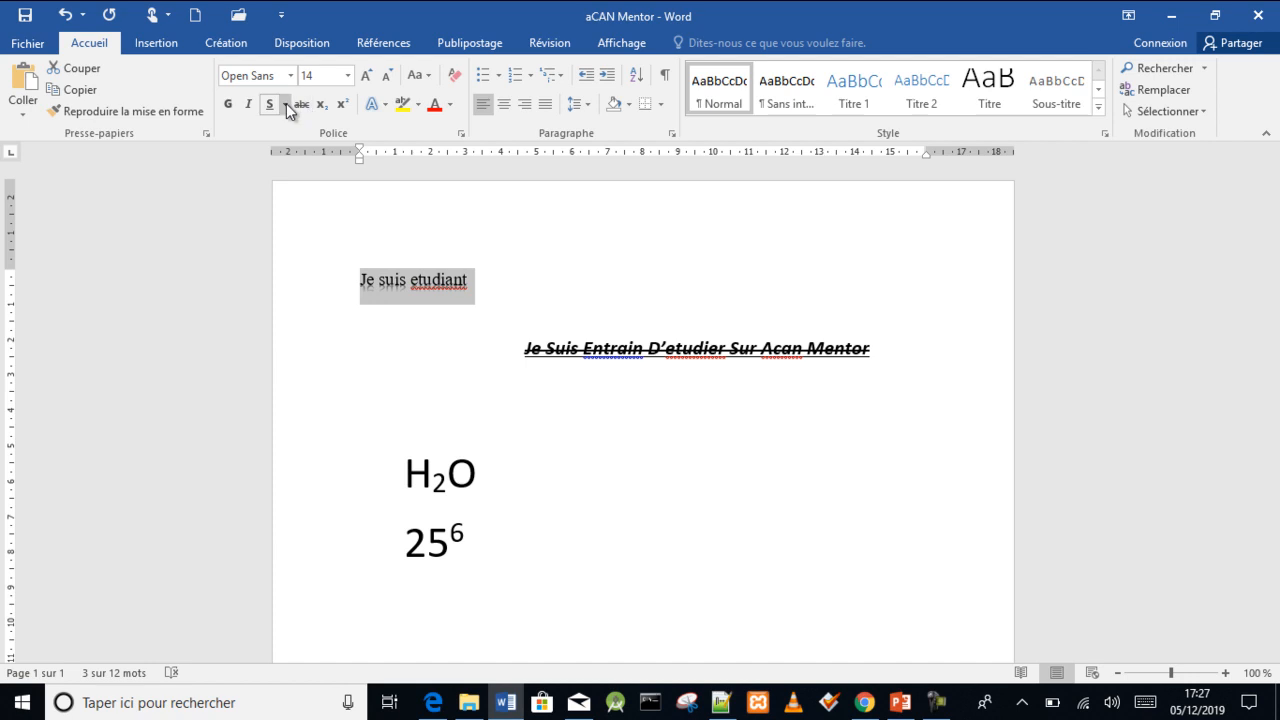
Enlarge the font of the selected line "Je suis etudiant" step by step to 31
{"action": "left_click", "coordinate": [366, 76]}
{"action": "left_click", "coordinate": [366, 76]}
{"action": "left_click", "coordinate": [366, 76]}
{"action": "left_click", "coordinate": [366, 76]}
{"action": "left_click", "coordinate": [366, 76]}
{"action": "left_click", "coordinate": [366, 76]}
{"action": "left_click", "coordinate": [366, 76]}
{"action": "left_click", "coordinate": [366, 76]}
{"action": "left_click", "coordinate": [366, 76]}
{"action": "left_click", "coordinate": [366, 76]}
Correct the misspelled word "etudiant" with the spelling suggestion "étudiant"
{"action": "left_click", "coordinate": [567, 308]}
{"action": "right_click", "coordinate": [556, 306]}
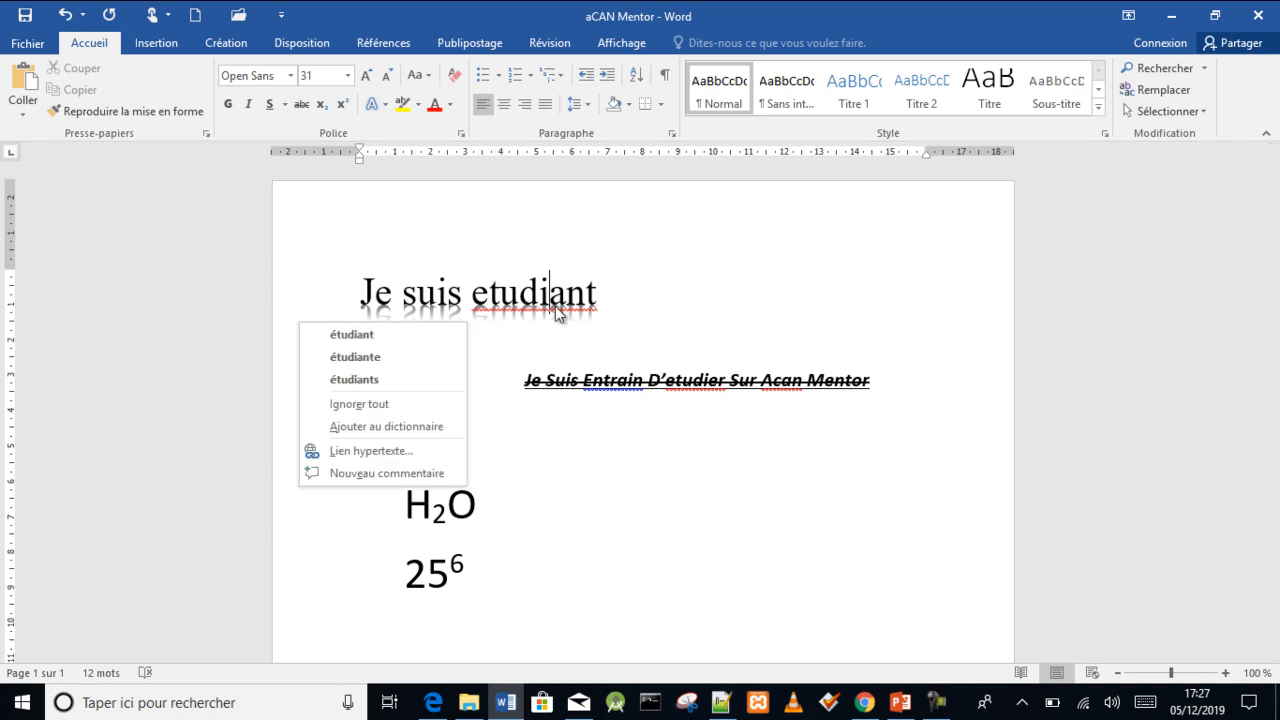
{"action": "left_click", "coordinate": [426, 328]}
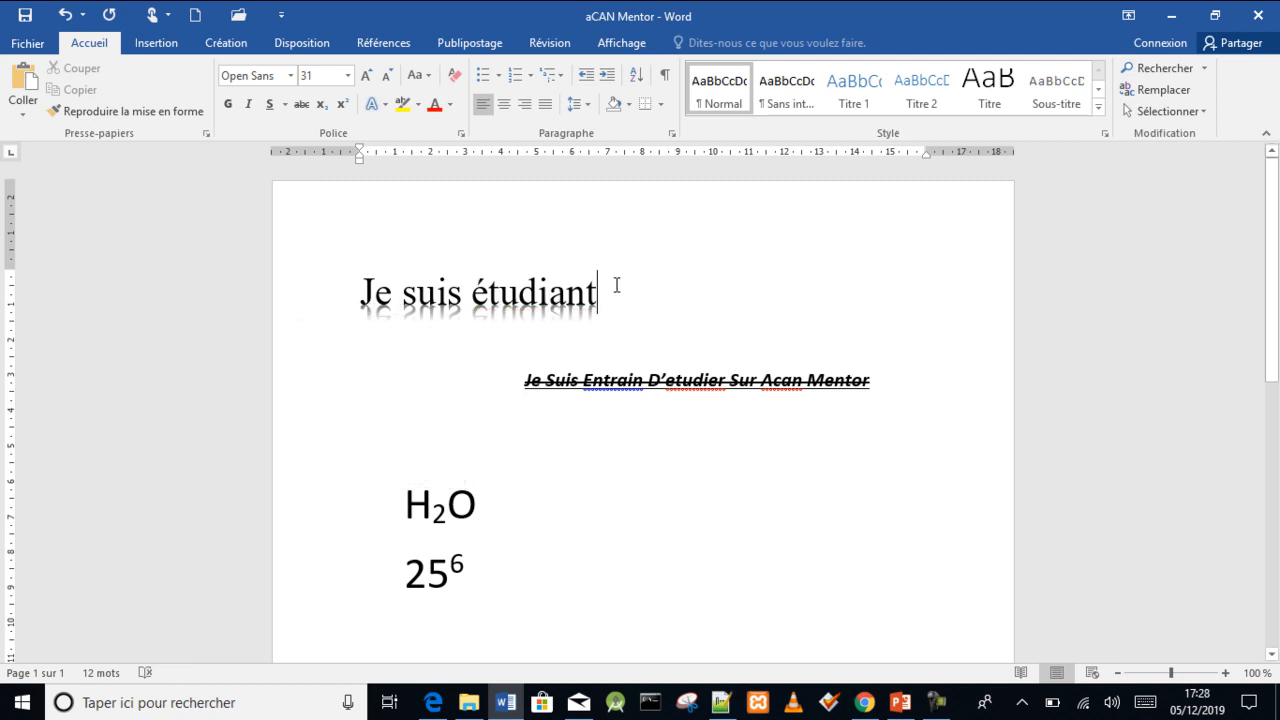
Change the reflection of "Je suis étudiant" to the first variation in the last row of the reflection gallery
{"action": "left_click_drag", "start_coordinate": [614, 290], "coordinate": [355, 296]}
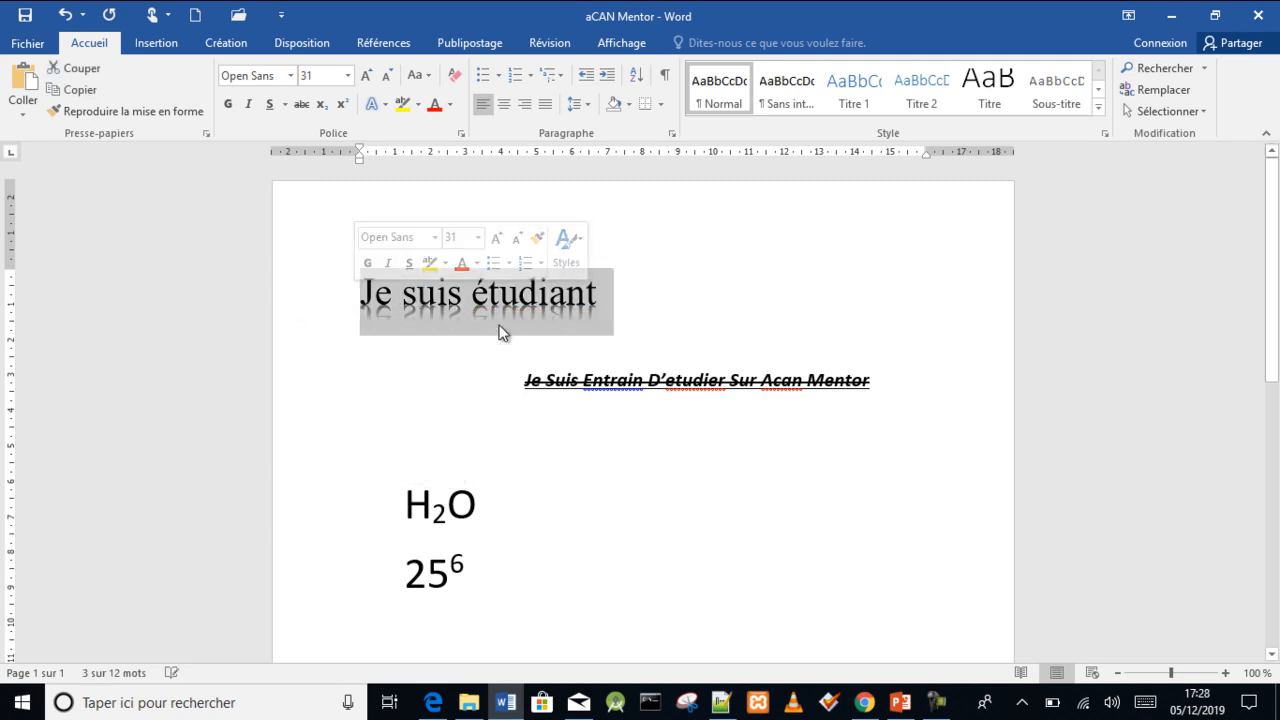
{"action": "left_click", "coordinate": [384, 105]}
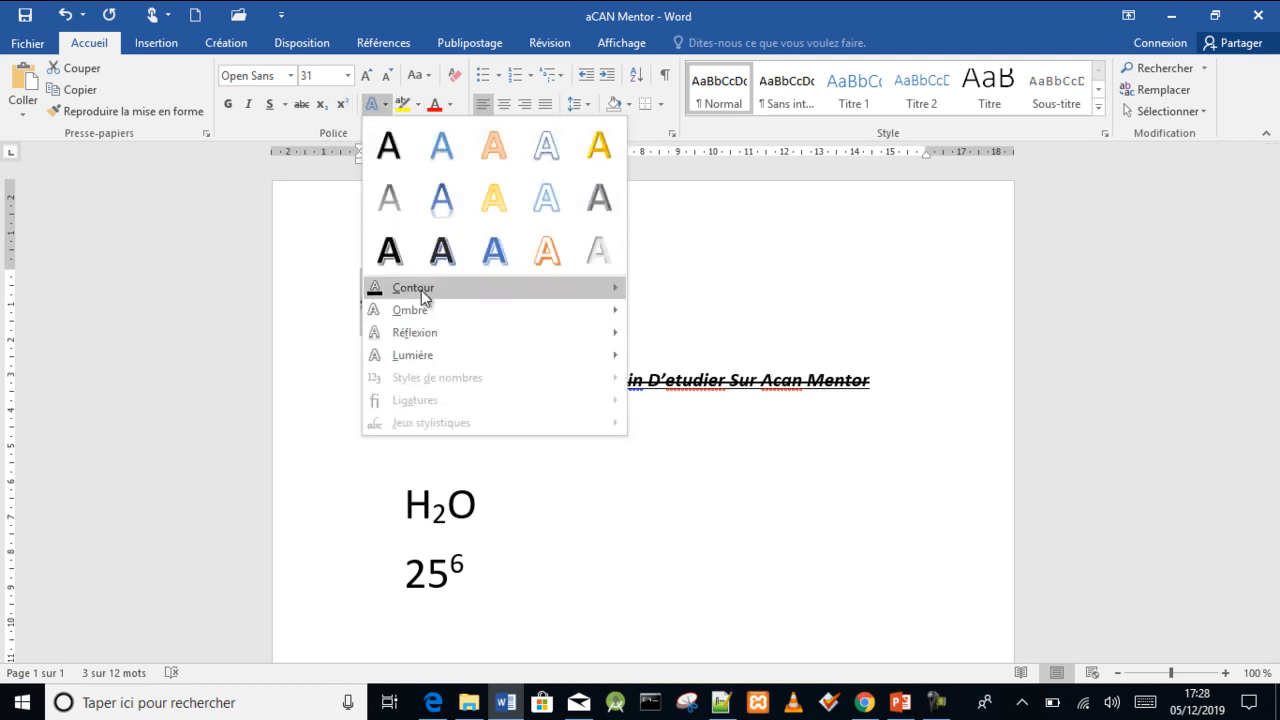
{"action": "mouse_move", "coordinate": [439, 336]}
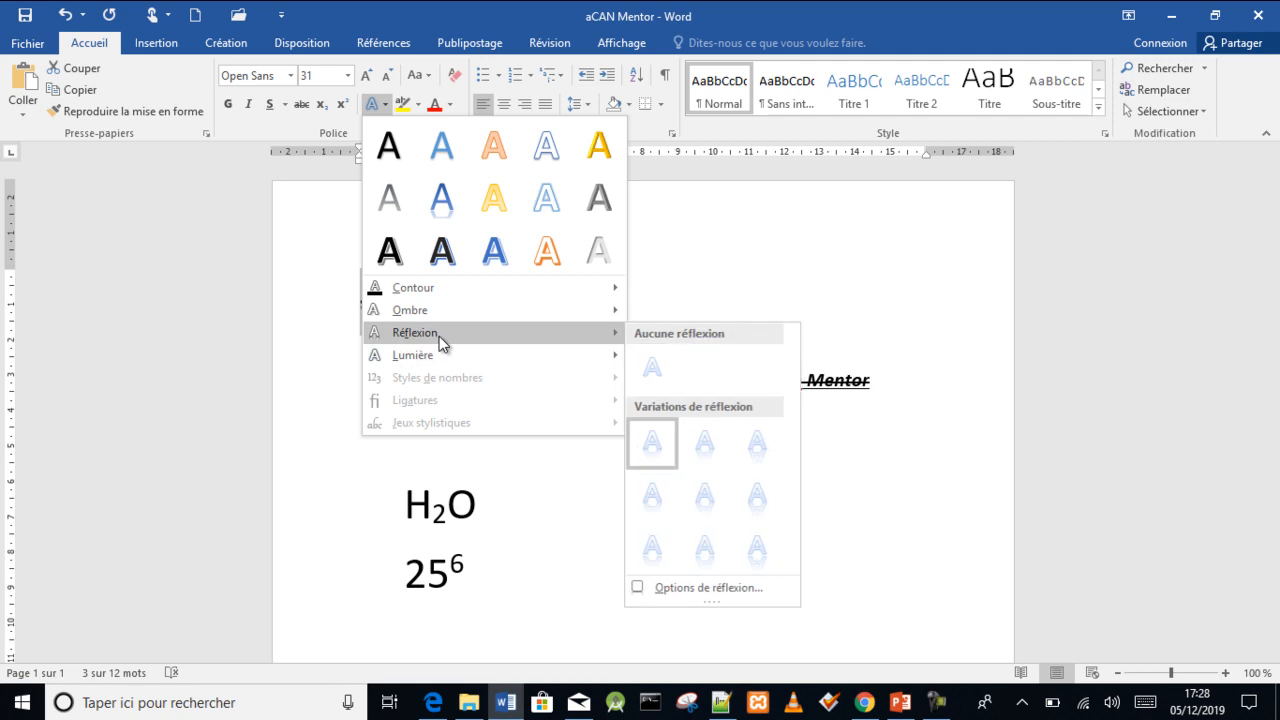
{"action": "left_click", "coordinate": [654, 548]}
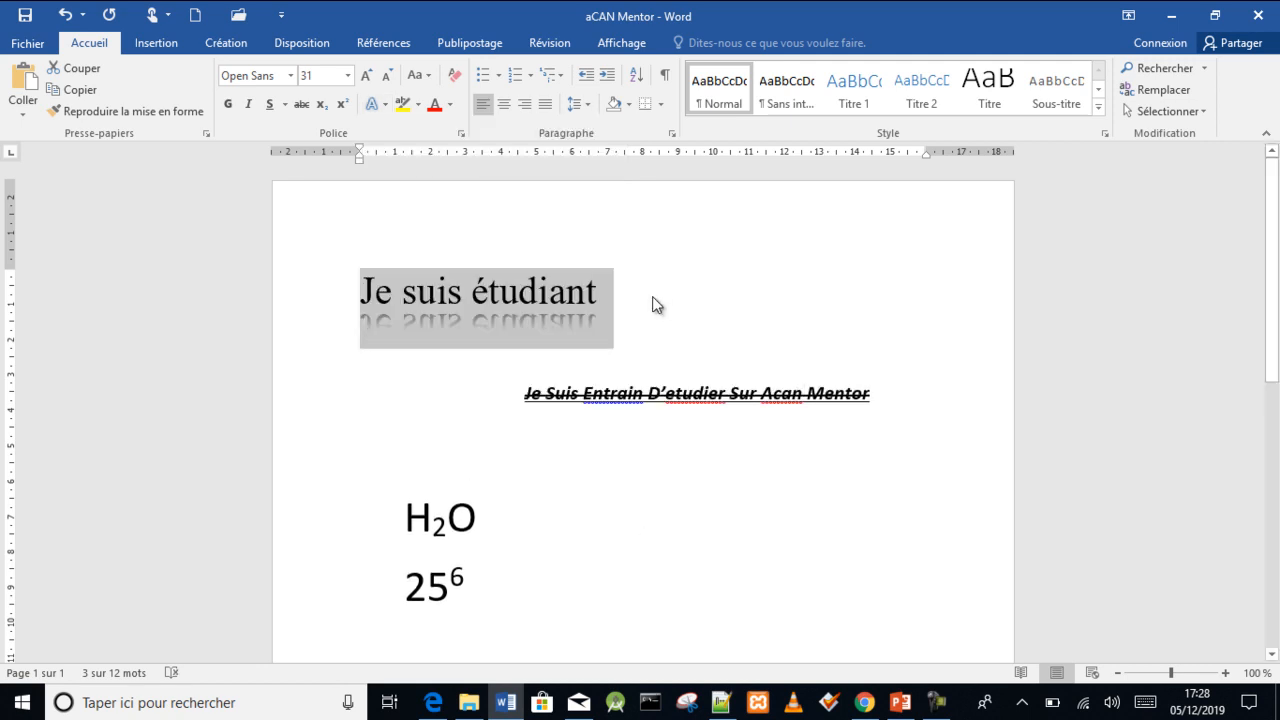
Add an orange glow from the third row of glow variations to "Je suis étudiant"
{"action": "left_click", "coordinate": [387, 105]}
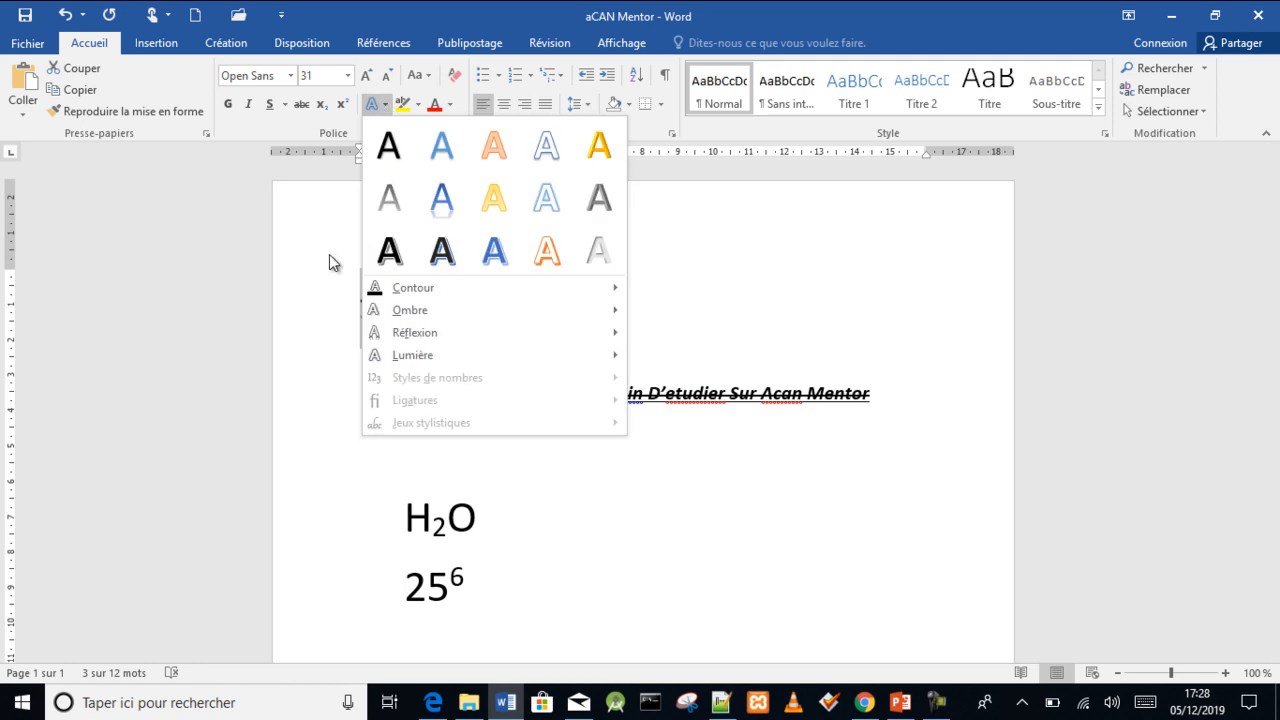
{"action": "mouse_move", "coordinate": [426, 358]}
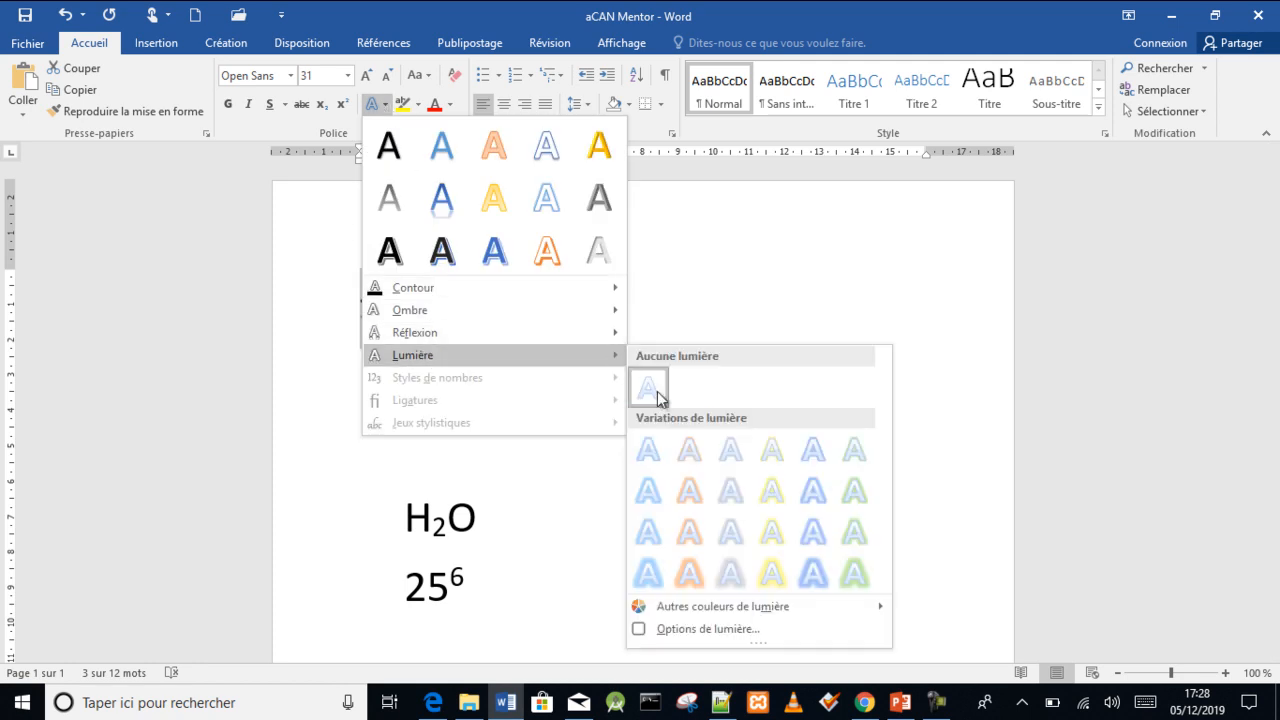
{"action": "left_click", "coordinate": [690, 535]}
{"action": "left_click", "coordinate": [628, 323]}
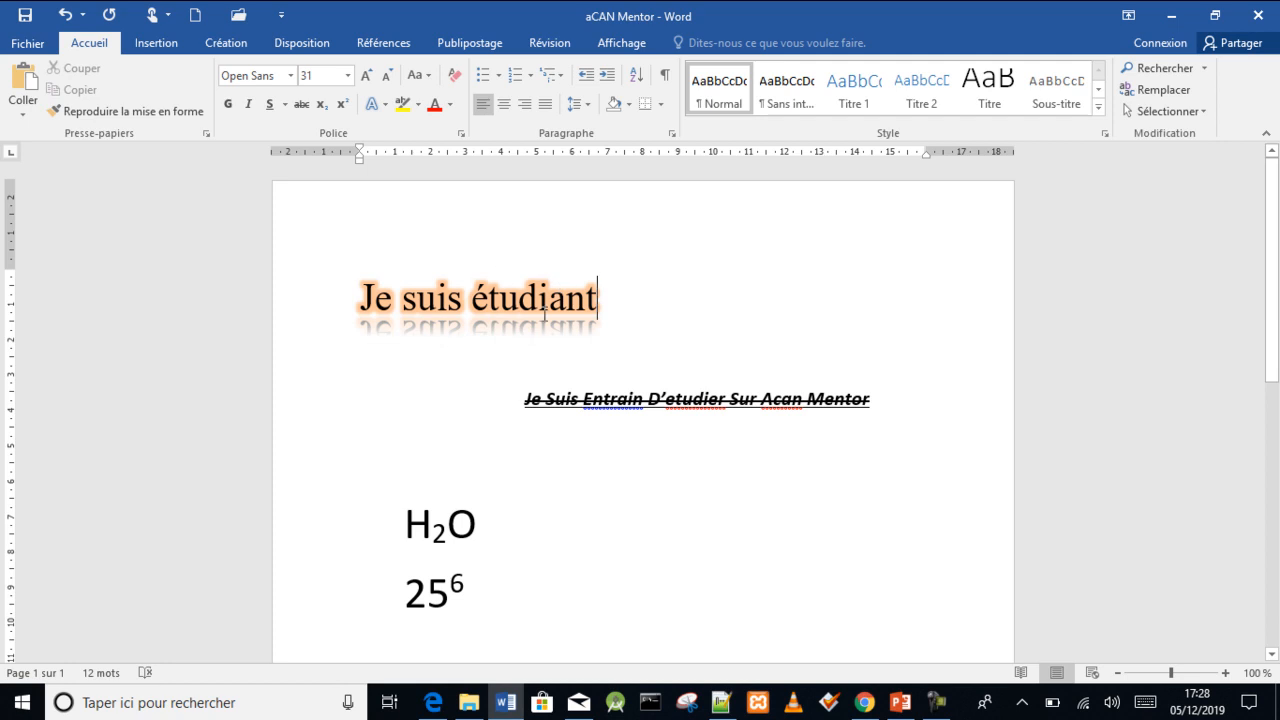
Set the glow of "Je suis étudiant" to the largest green glow variation
{"action": "left_click_drag", "start_coordinate": [482, 305], "coordinate": [362, 307]}
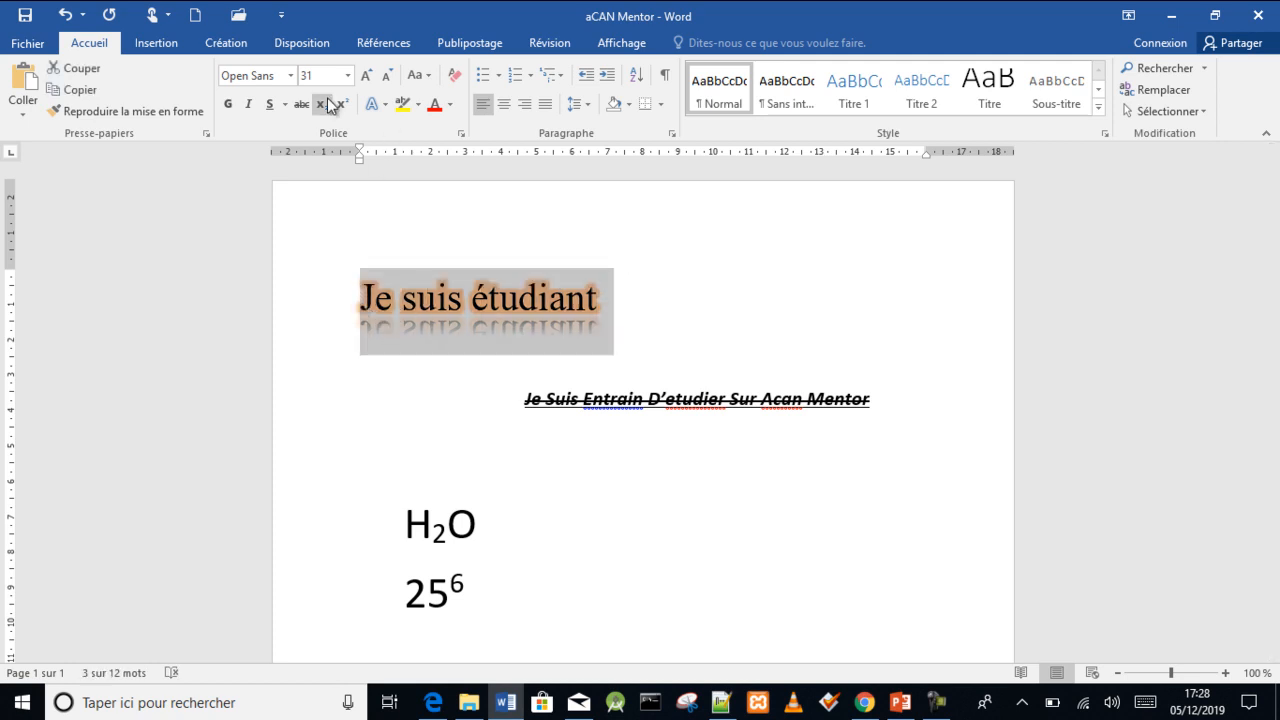
{"action": "left_click", "coordinate": [384, 107]}
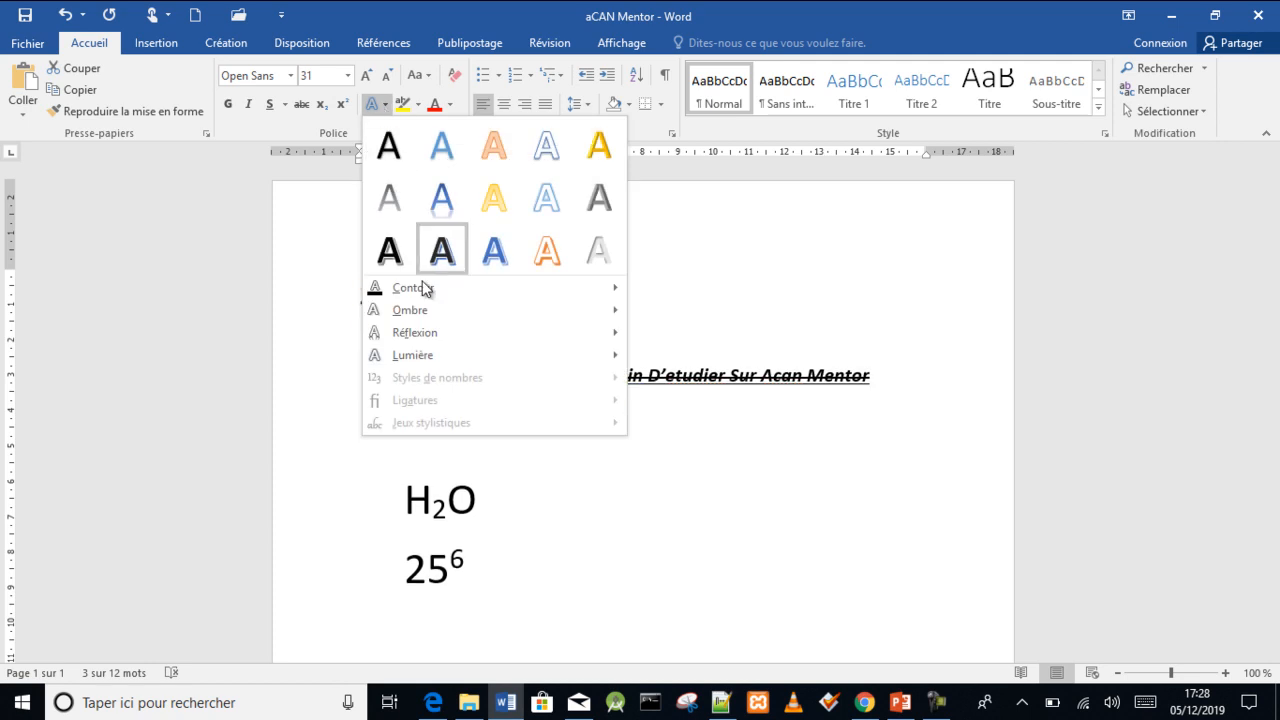
{"action": "mouse_move", "coordinate": [443, 356]}
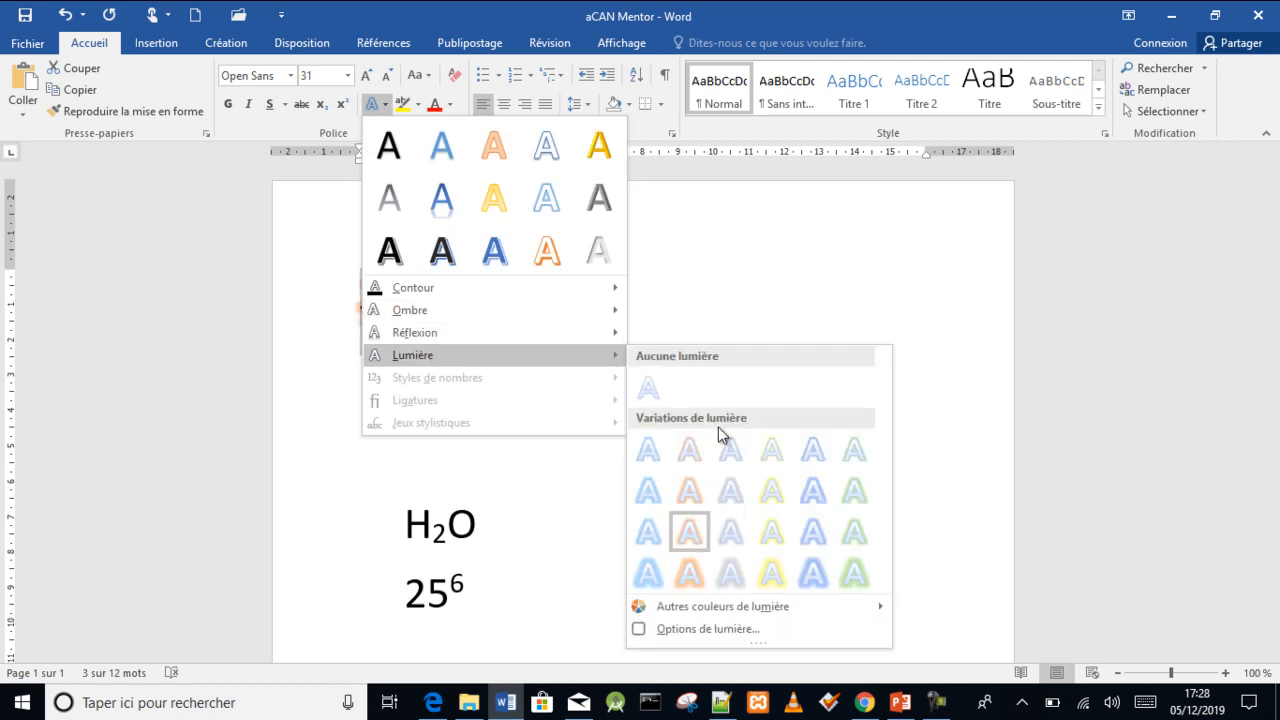
{"action": "left_click", "coordinate": [852, 575]}
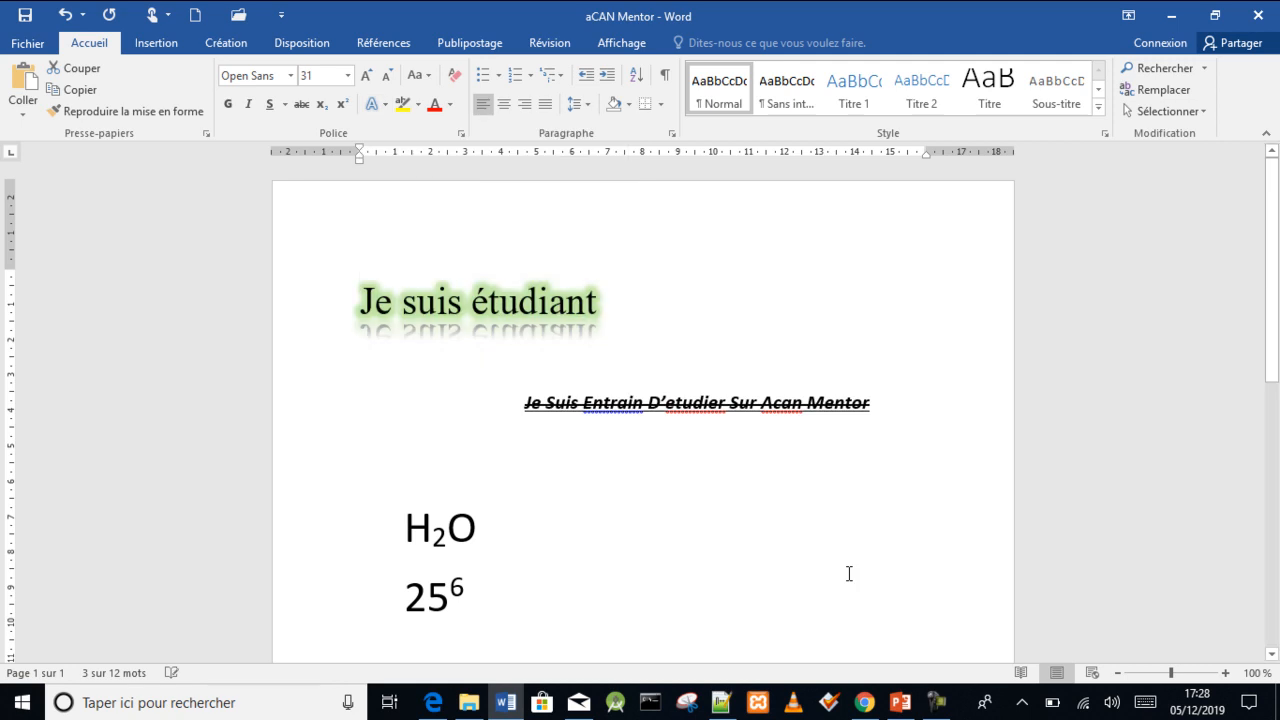
{"action": "left_click", "coordinate": [648, 306]}
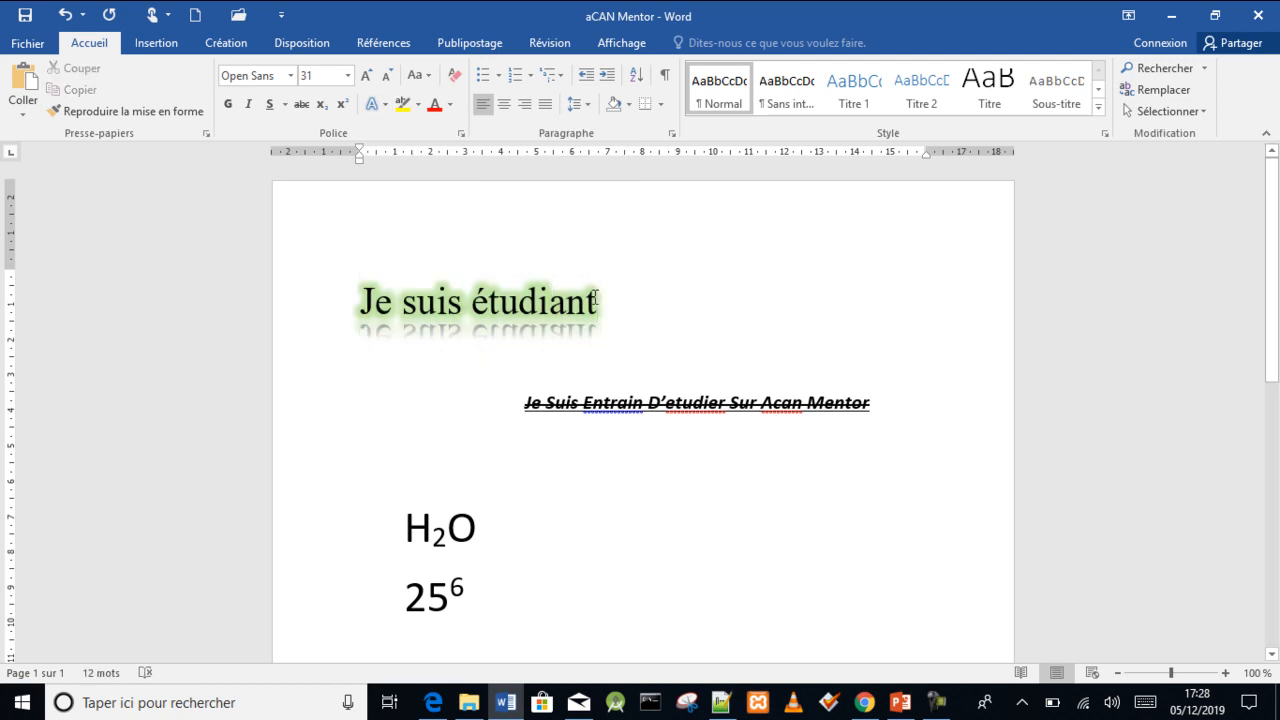
Add the first outer shadow variation to the text "Je suis étudiant"
{"action": "left_click_drag", "start_coordinate": [598, 298], "coordinate": [373, 288]}
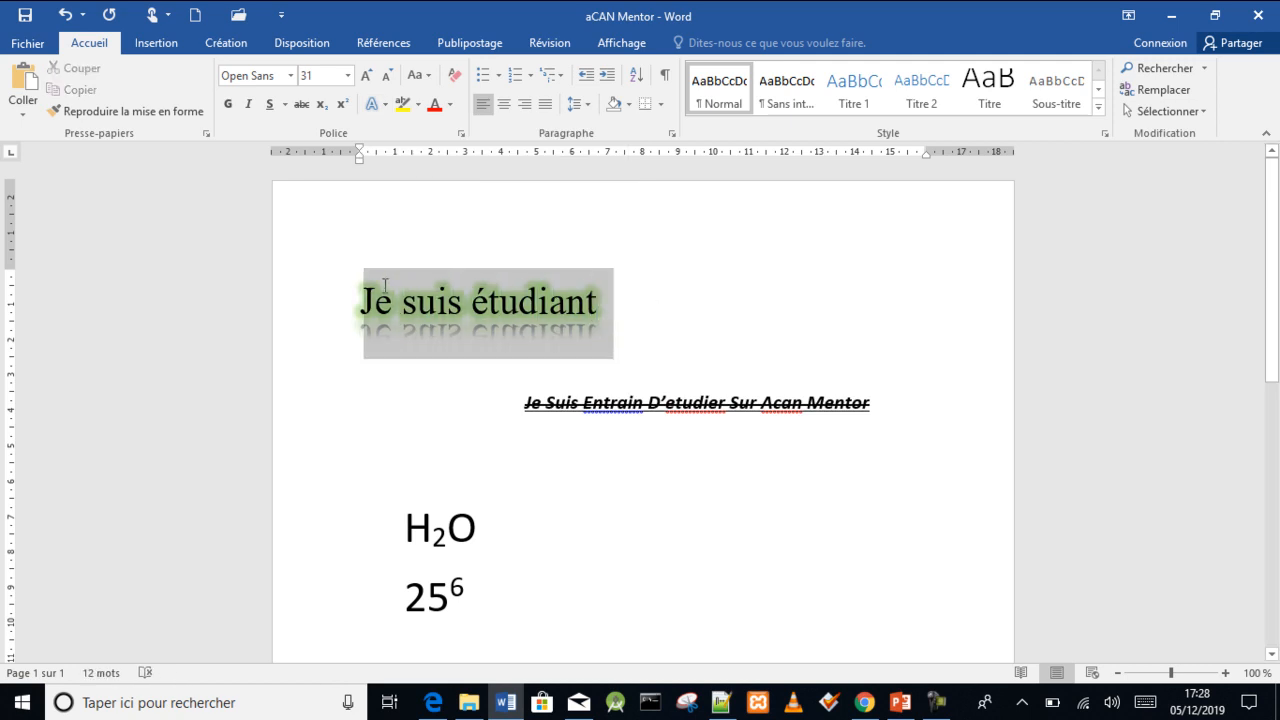
{"action": "left_click", "coordinate": [385, 105]}
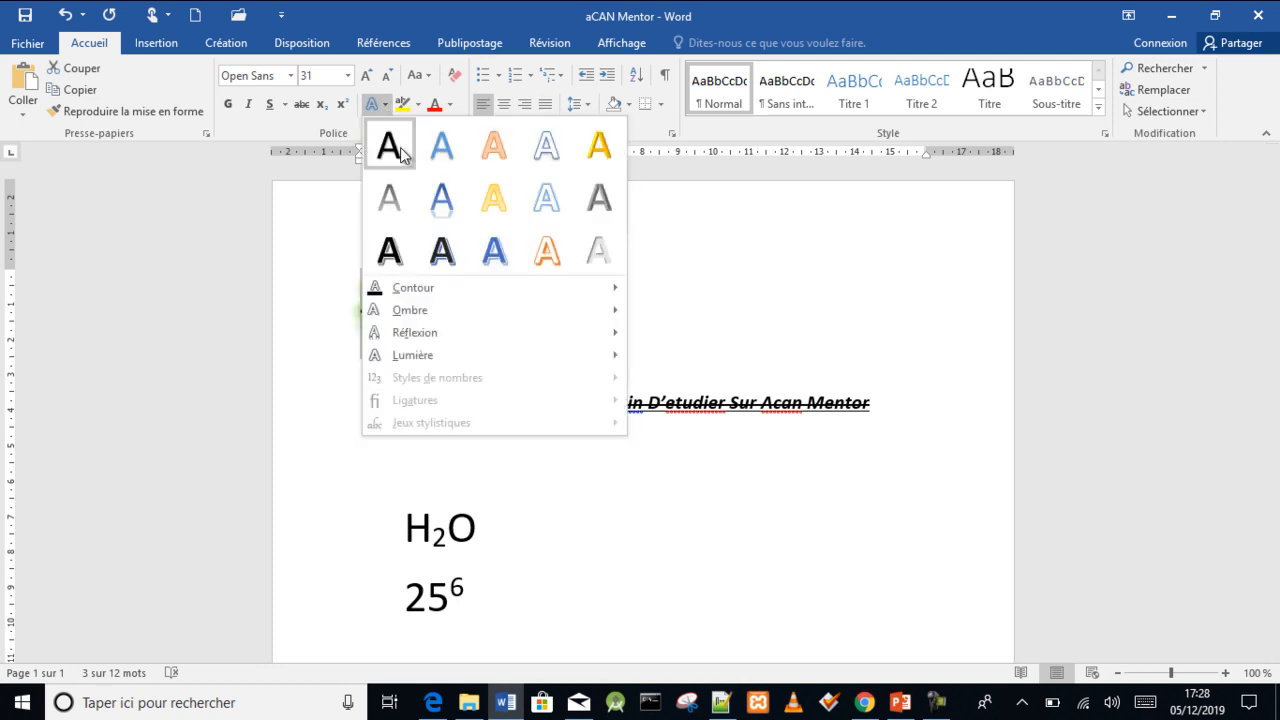
{"action": "mouse_move", "coordinate": [450, 306]}
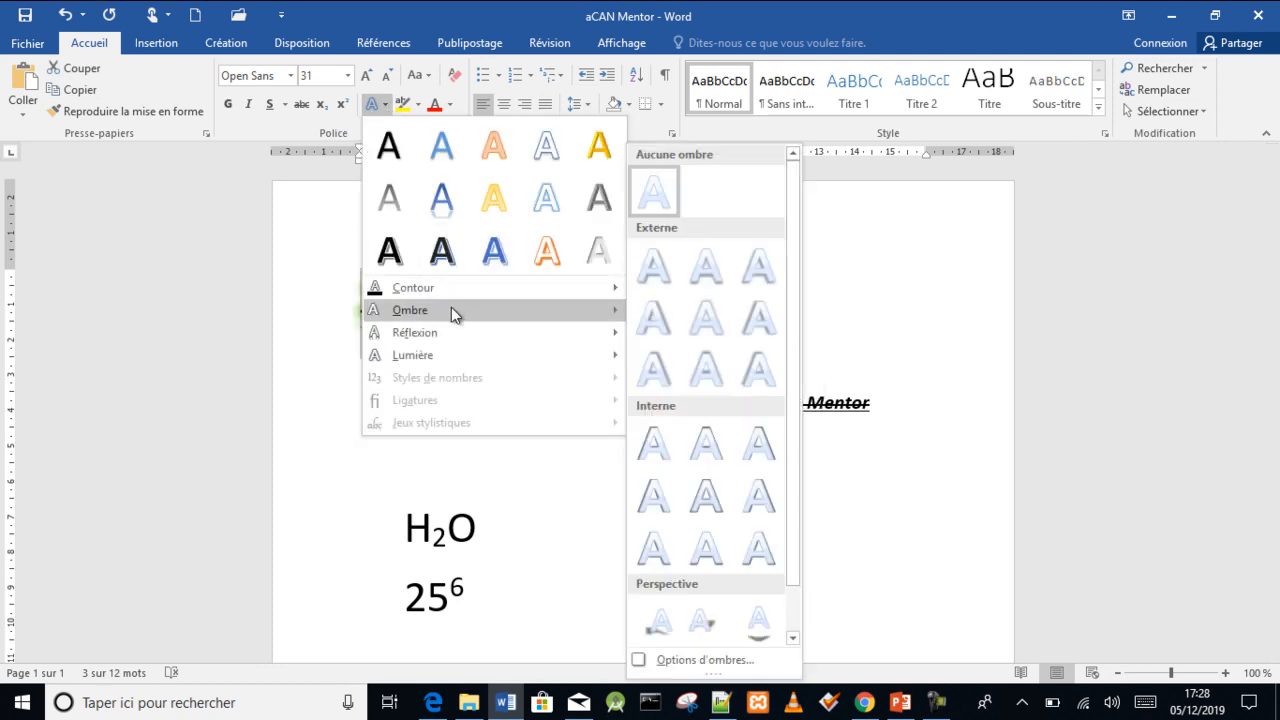
{"action": "left_click", "coordinate": [656, 278]}
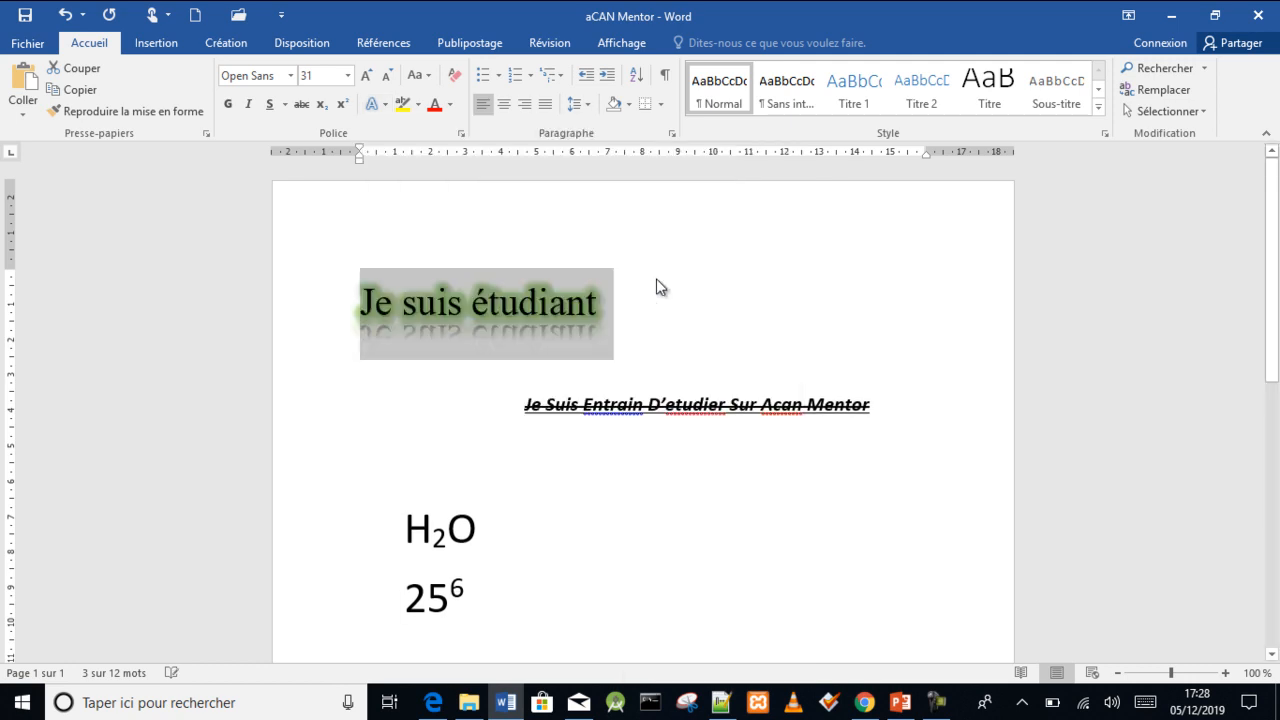
{"action": "left_click", "coordinate": [412, 407]}
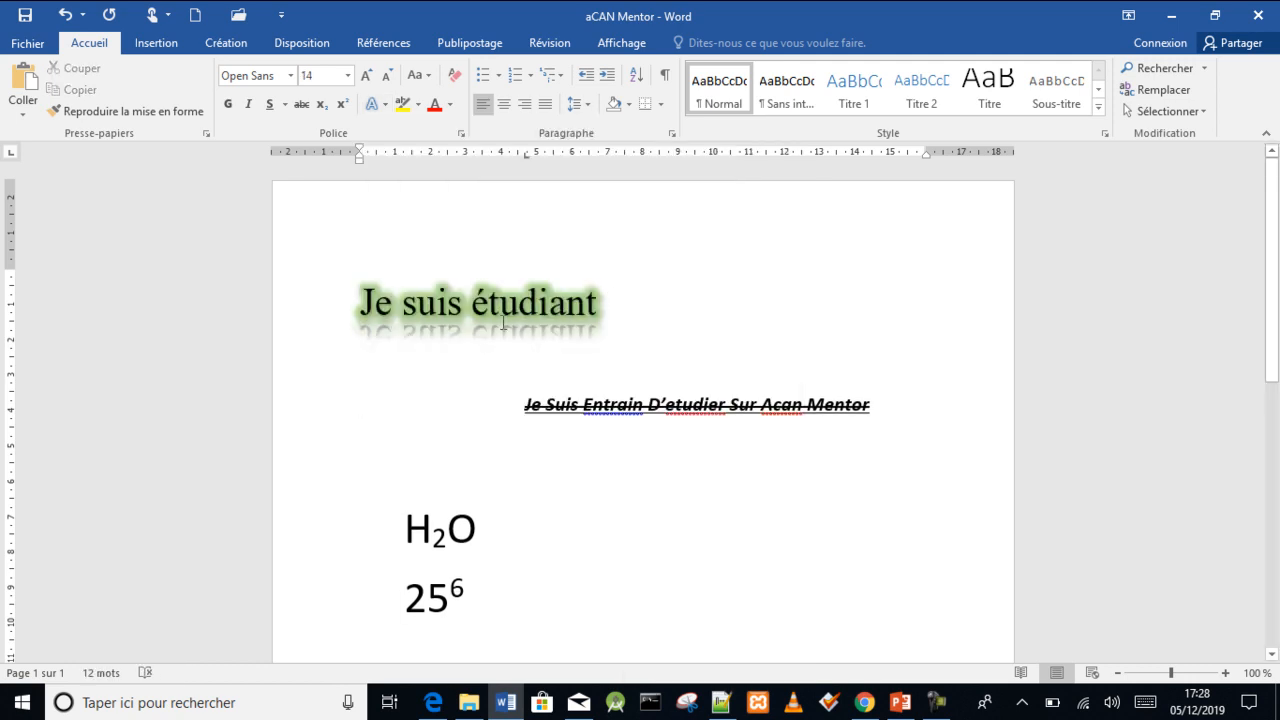
Give the text "Je suis étudiant" an outline in the orange theme colour
{"action": "left_click", "coordinate": [345, 296]}
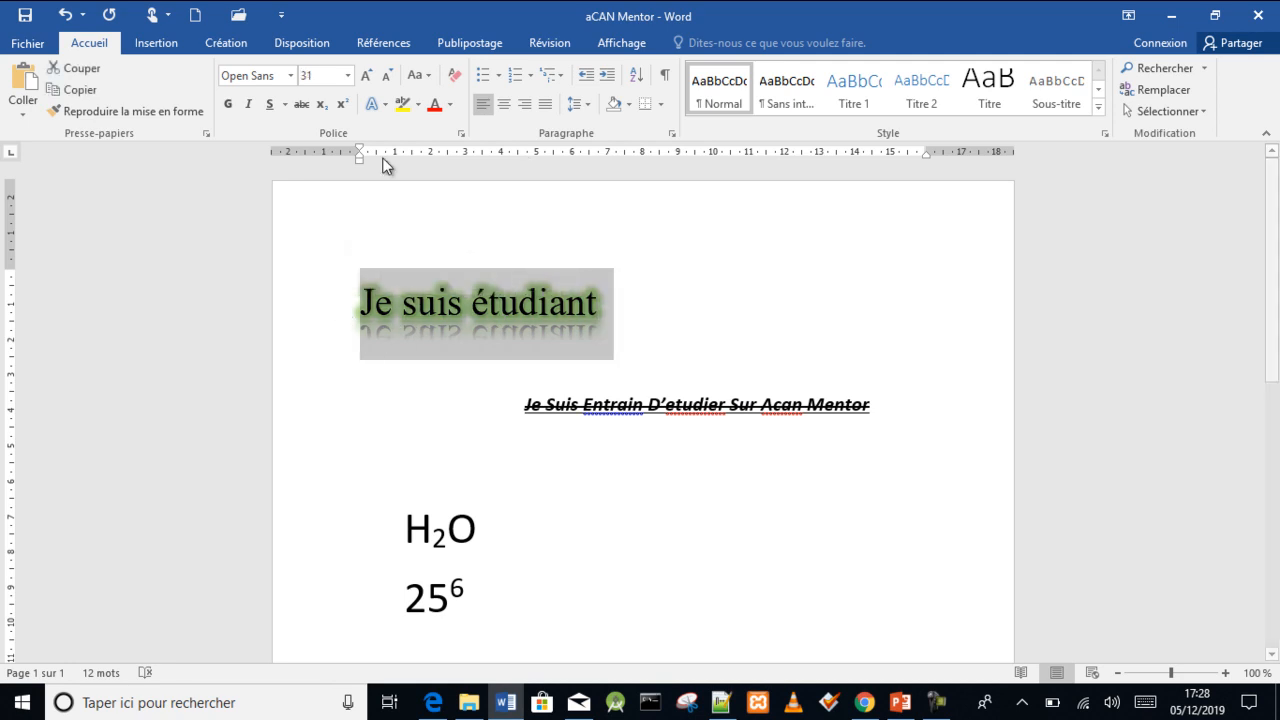
{"action": "left_click", "coordinate": [383, 107]}
{"action": "mouse_move", "coordinate": [435, 293]}
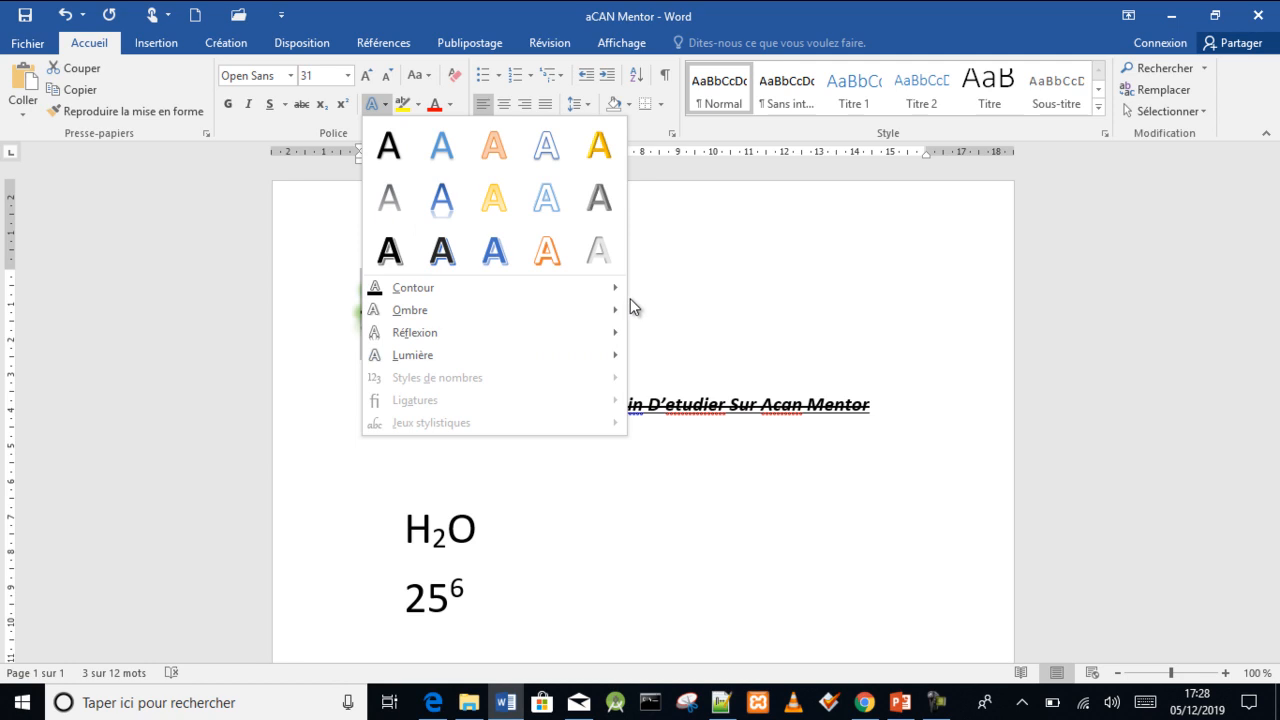
{"action": "mouse_move", "coordinate": [611, 290]}
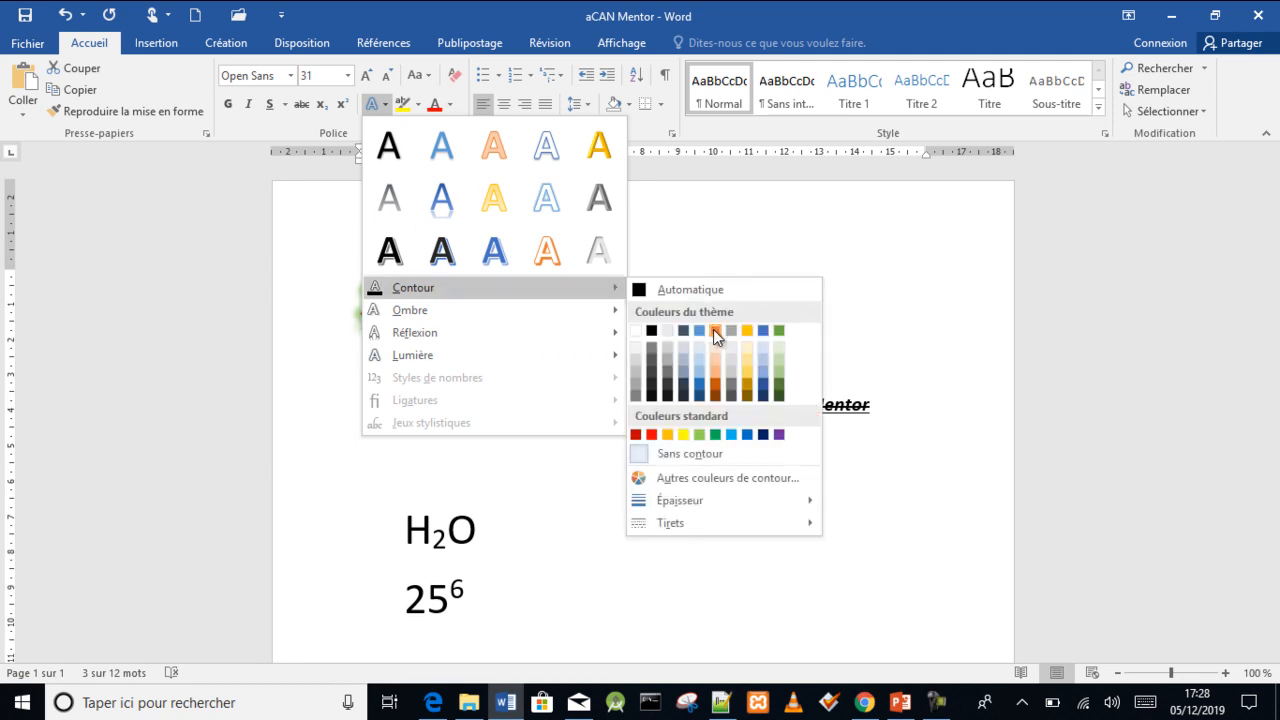
{"action": "left_click", "coordinate": [713, 329]}
{"action": "left_click", "coordinate": [594, 330]}
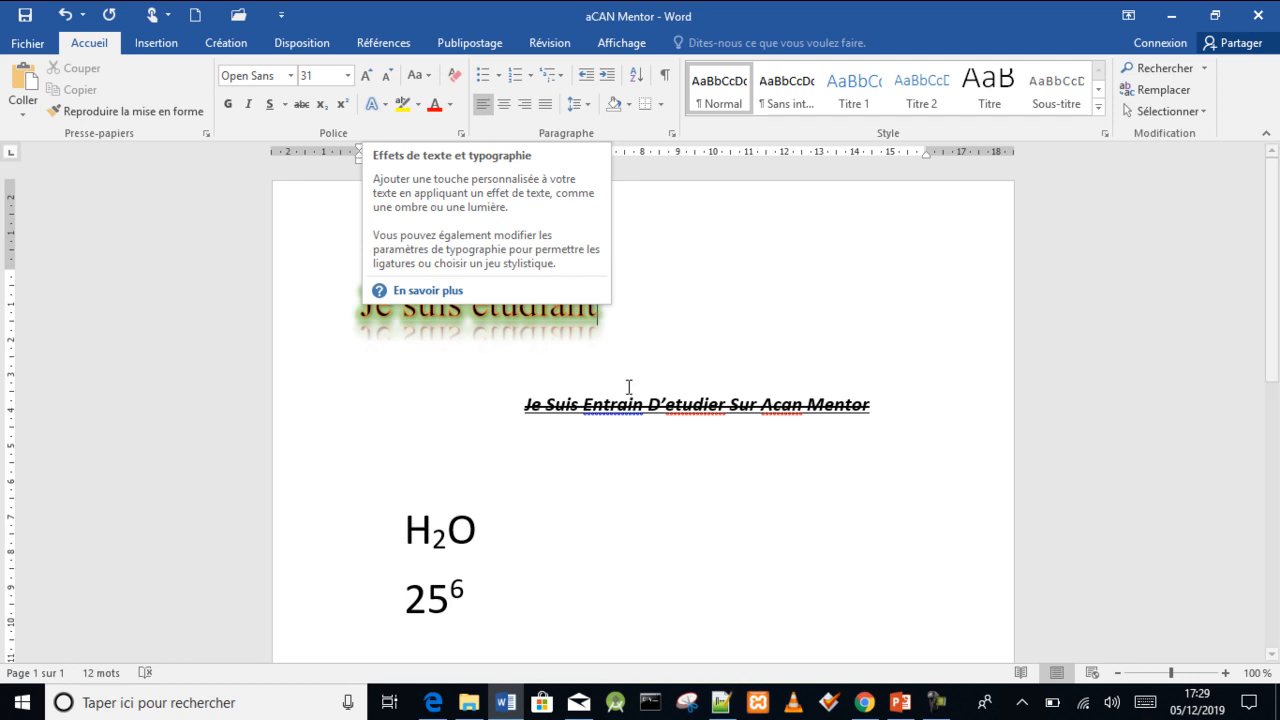
Clear all formatting from the text "Je suis étudiant"
{"action": "left_click_drag", "start_coordinate": [617, 316], "coordinate": [338, 315]}
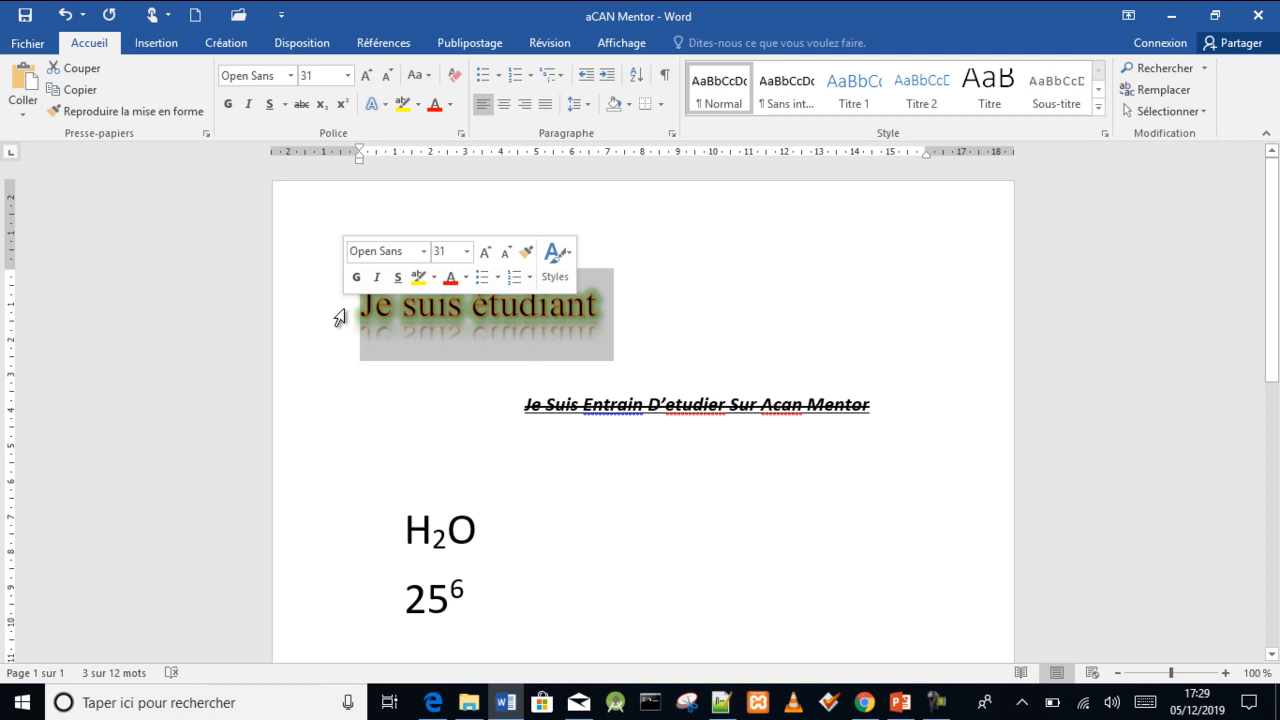
{"action": "left_click", "coordinate": [629, 292]}
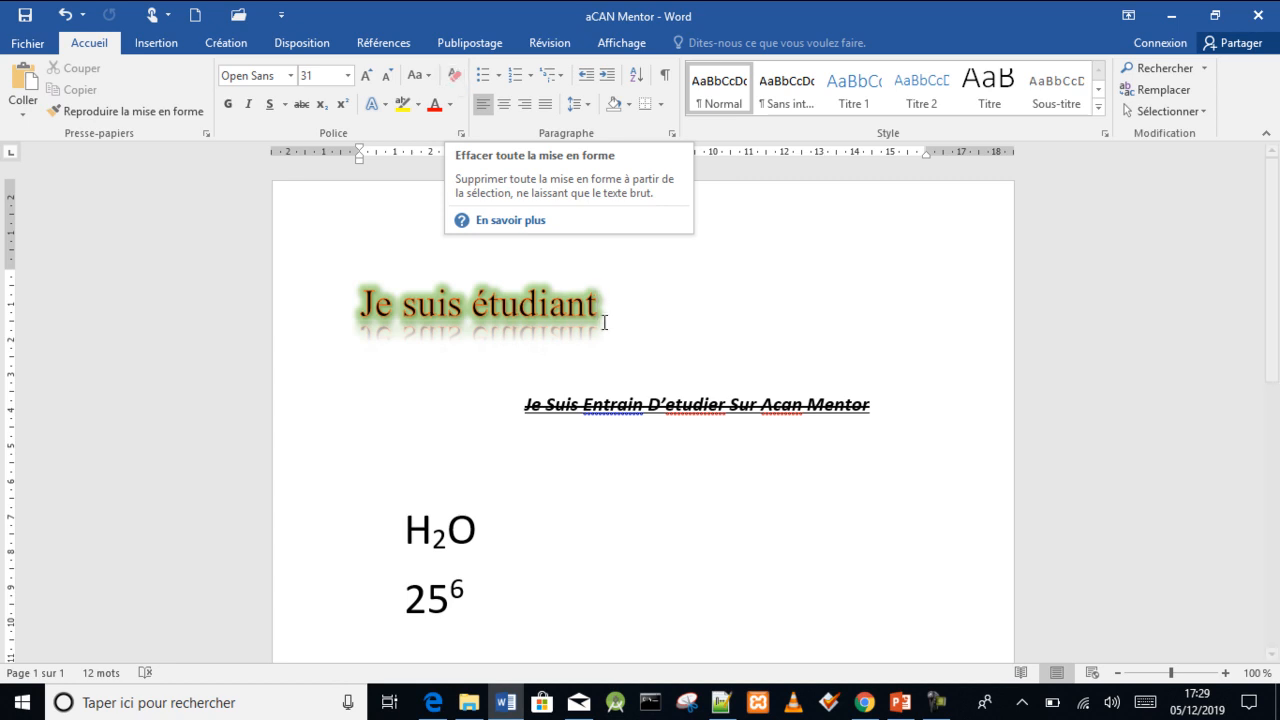
{"action": "left_click_drag", "start_coordinate": [606, 303], "coordinate": [349, 312]}
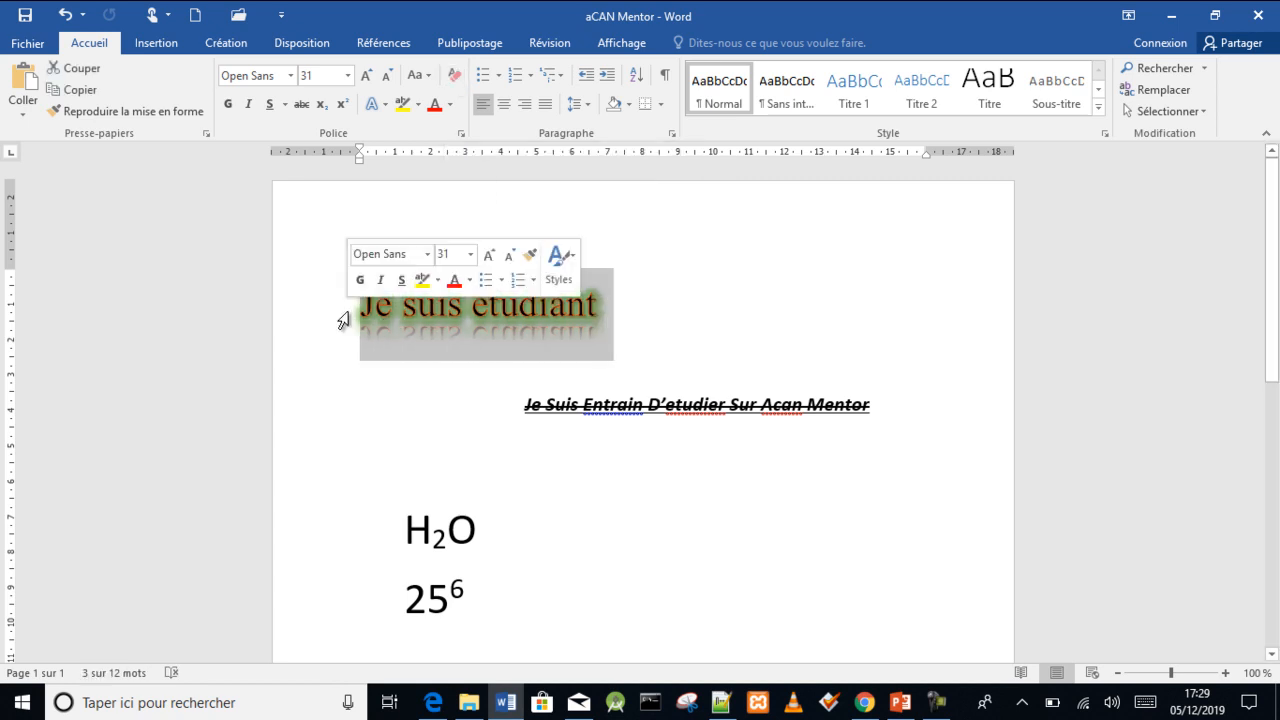
{"action": "left_click", "coordinate": [451, 80]}
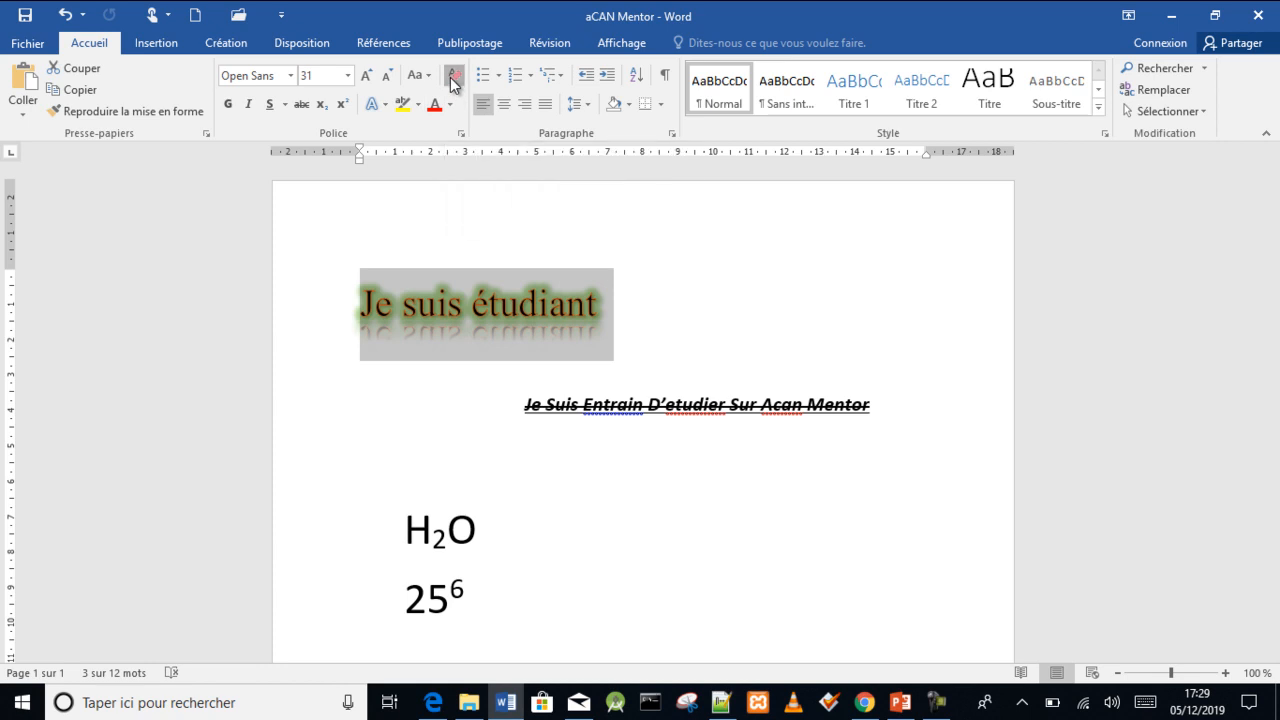
{"action": "left_click", "coordinate": [470, 279]}
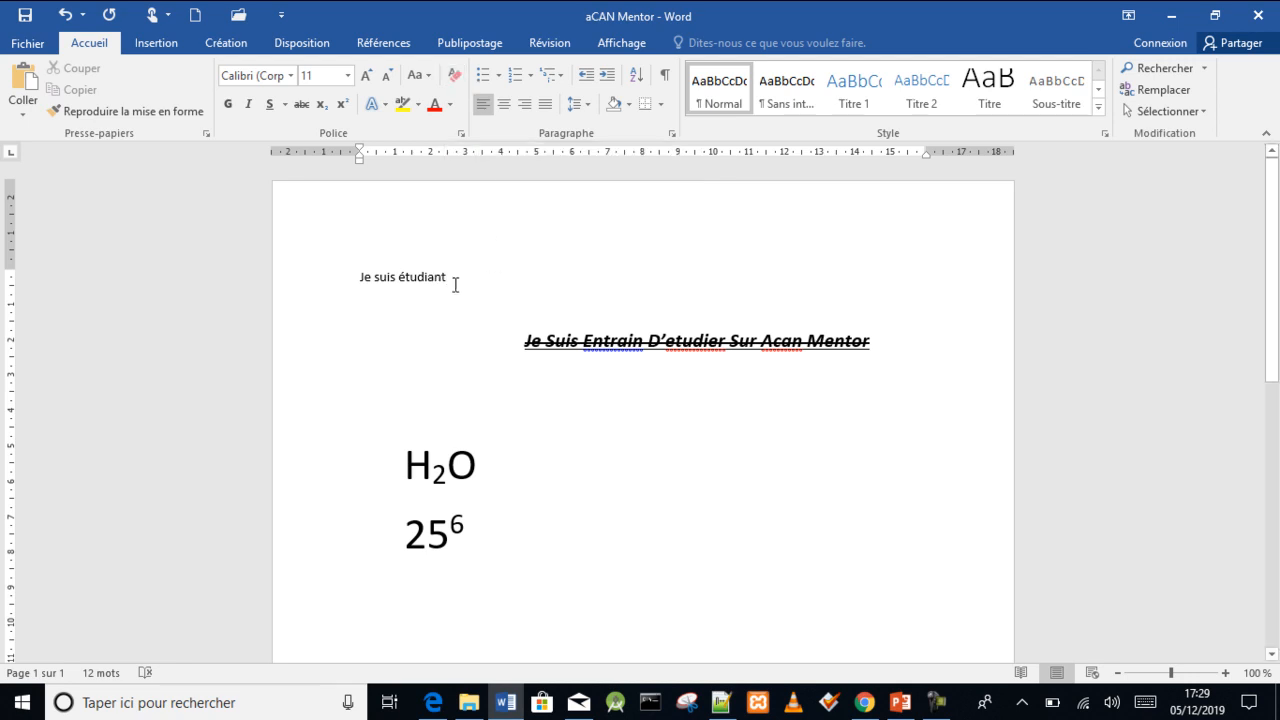
Set the text "Je suis étudiant" to font size 28 and colour it standard purple
{"action": "left_click_drag", "start_coordinate": [451, 281], "coordinate": [361, 283]}
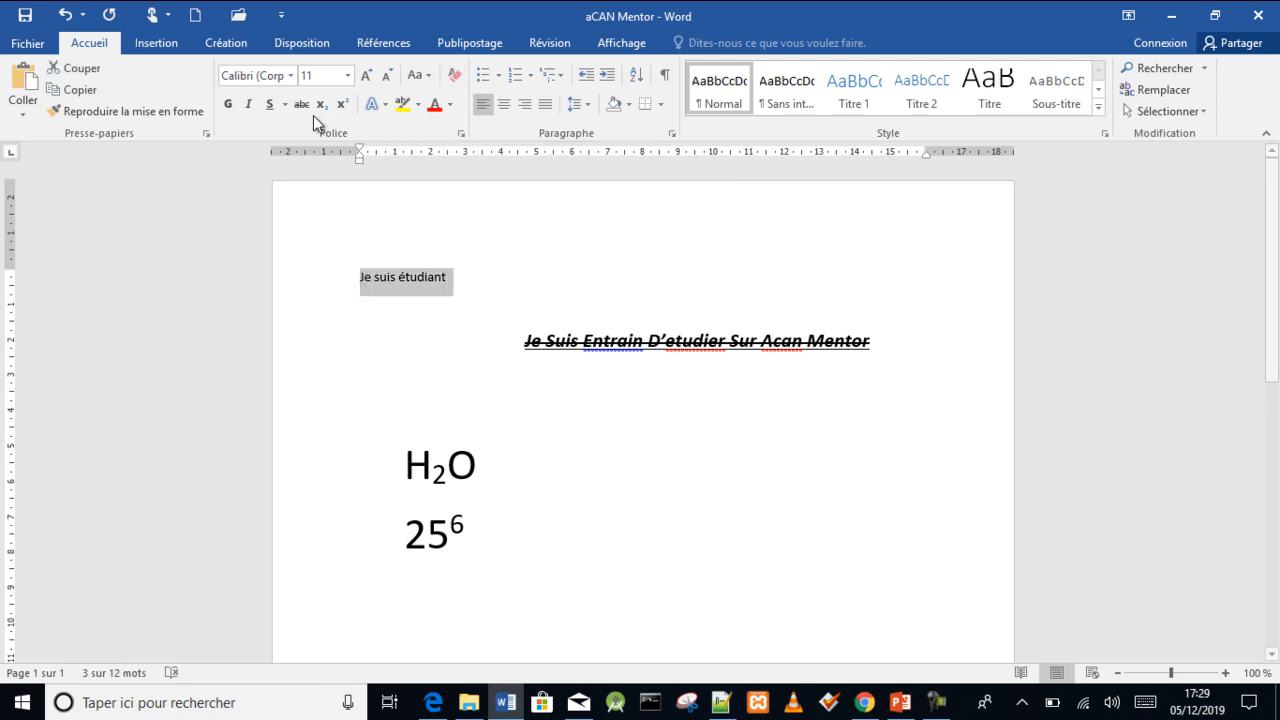
{"action": "left_click", "coordinate": [347, 75]}
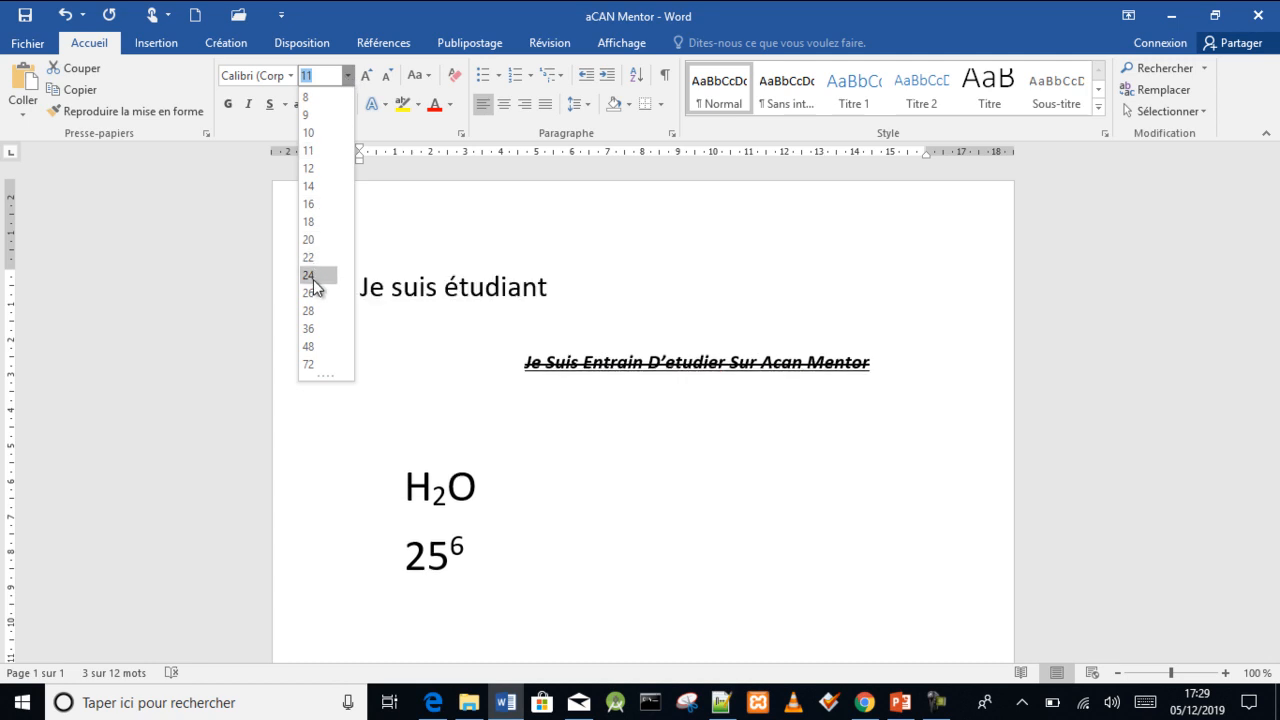
{"action": "left_click", "coordinate": [312, 312]}
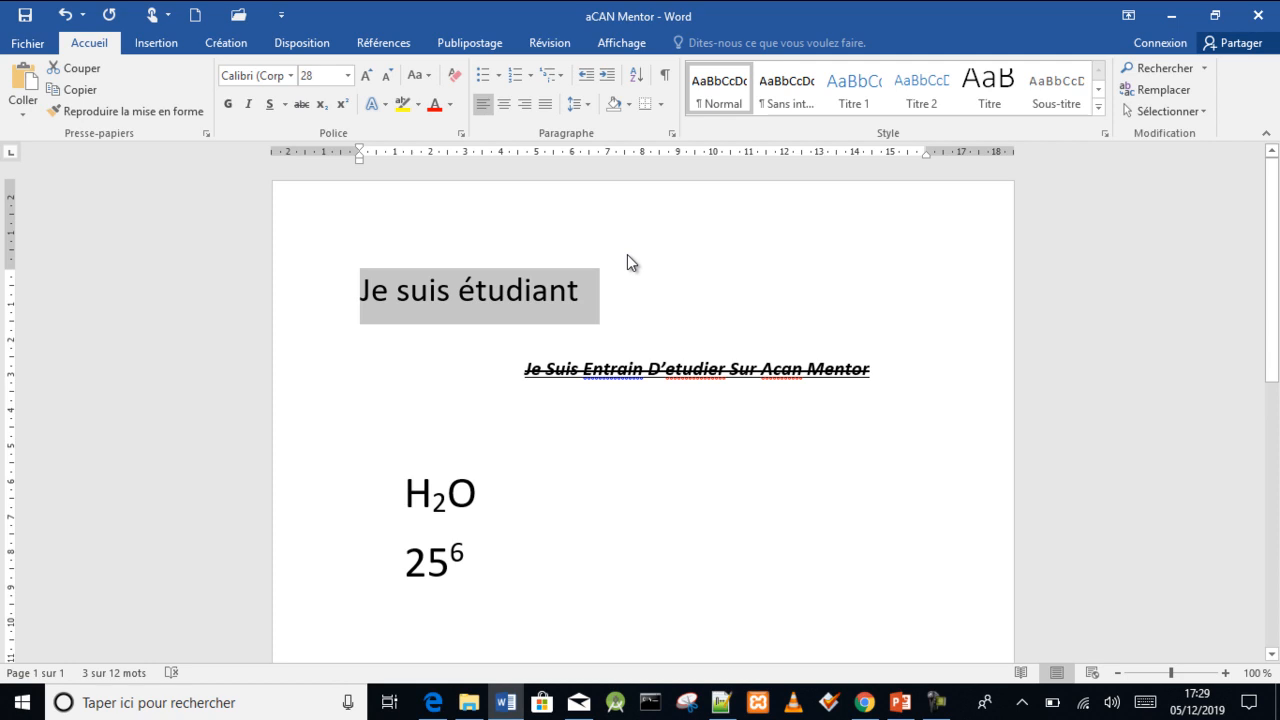
{"action": "left_click", "coordinate": [450, 104]}
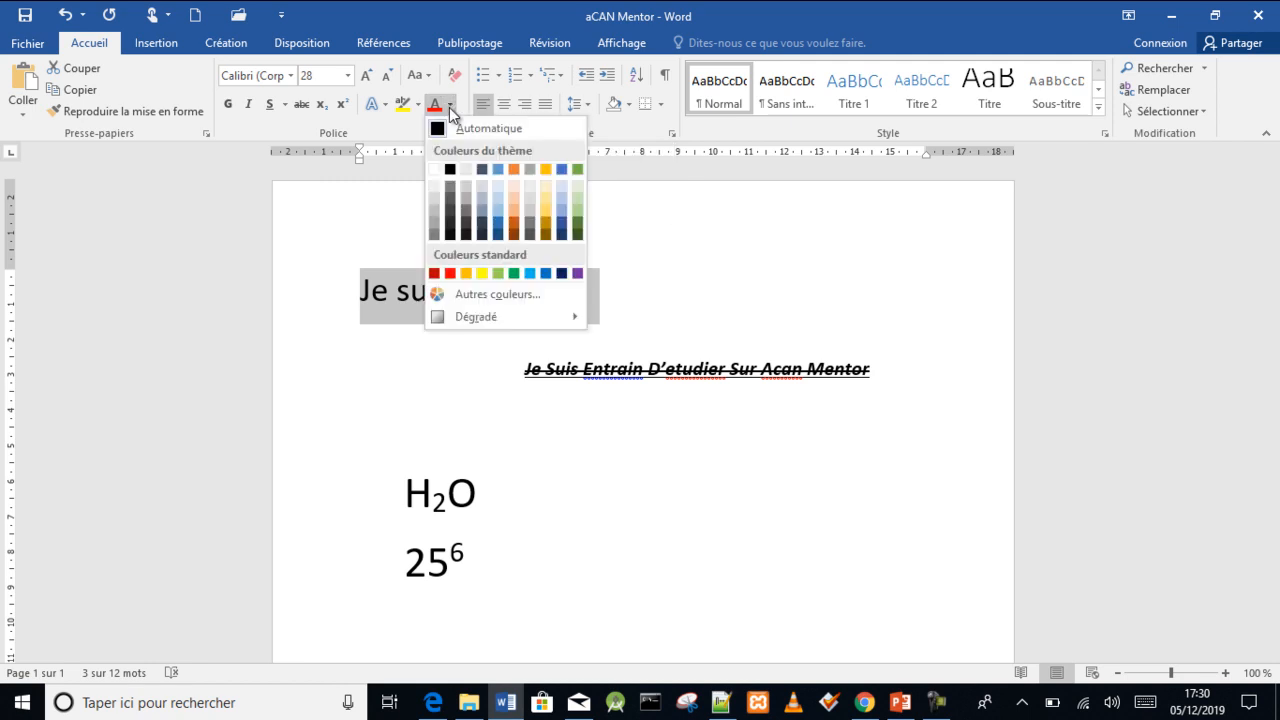
{"action": "left_click", "coordinate": [578, 273]}
{"action": "left_click", "coordinate": [613, 293]}
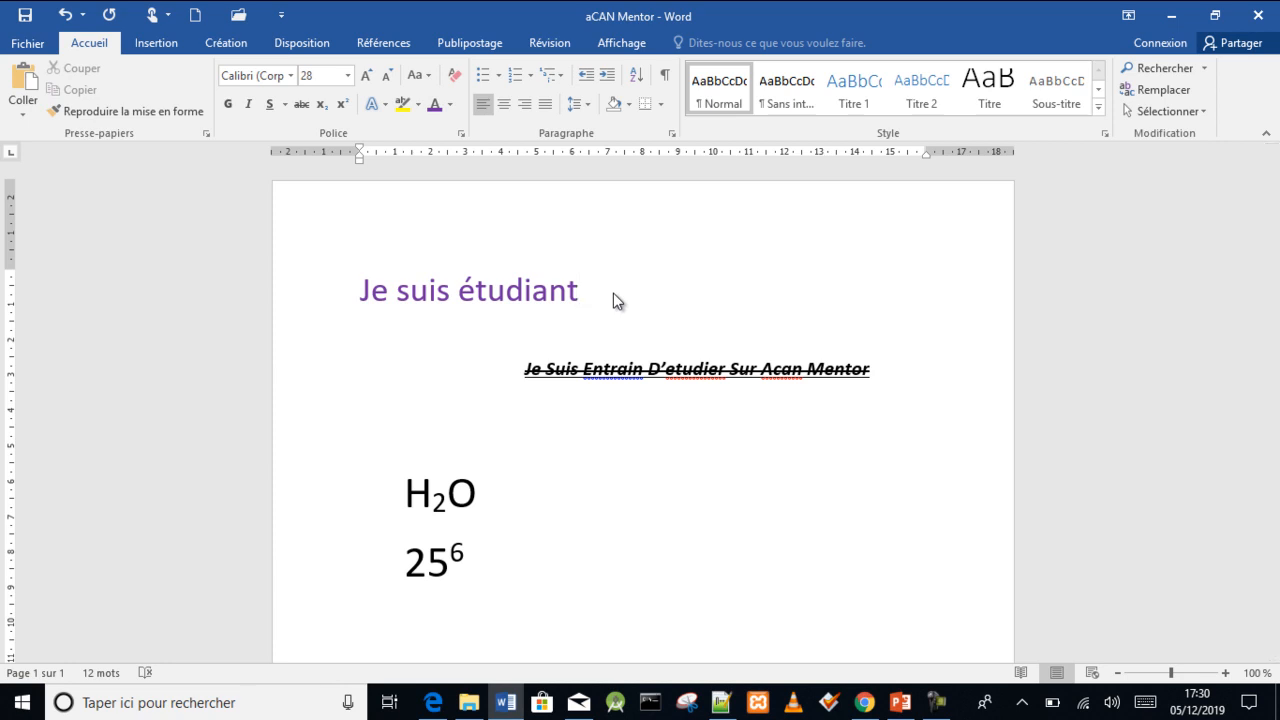
Highlight the text "Je suis étudiant" in yellow
{"action": "left_click_drag", "start_coordinate": [580, 289], "coordinate": [362, 288]}
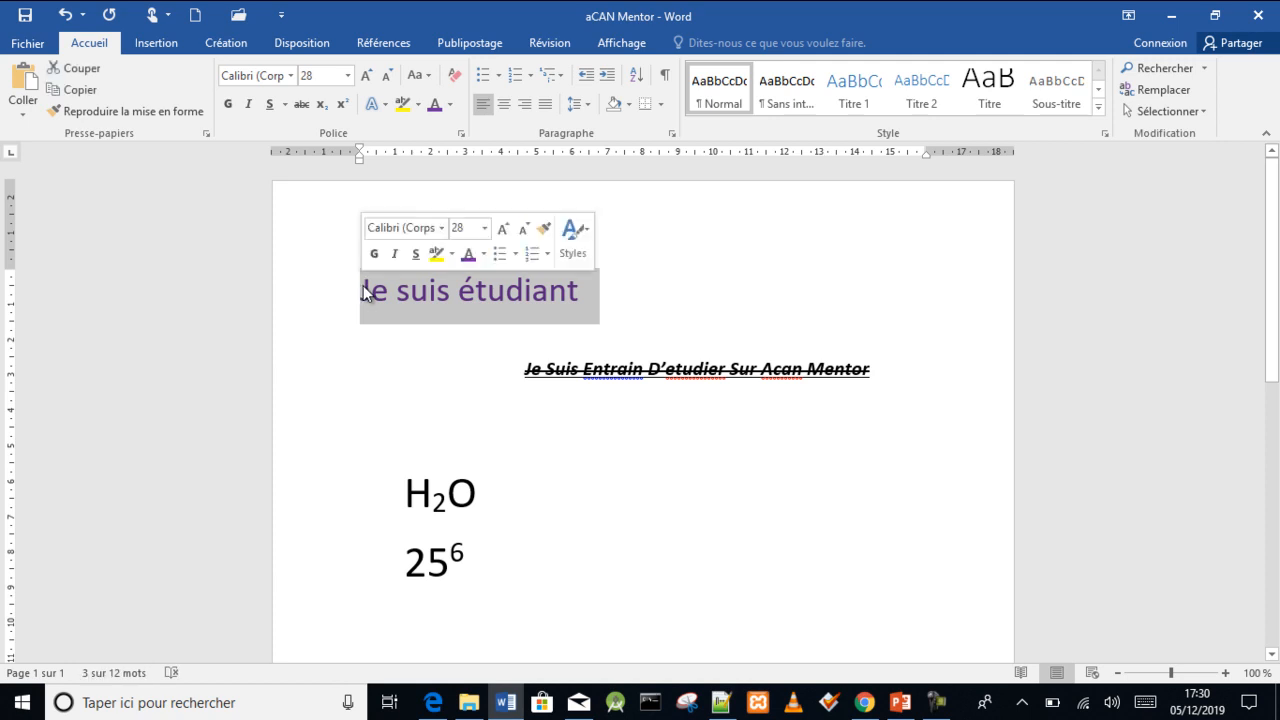
{"action": "left_click", "coordinate": [418, 104]}
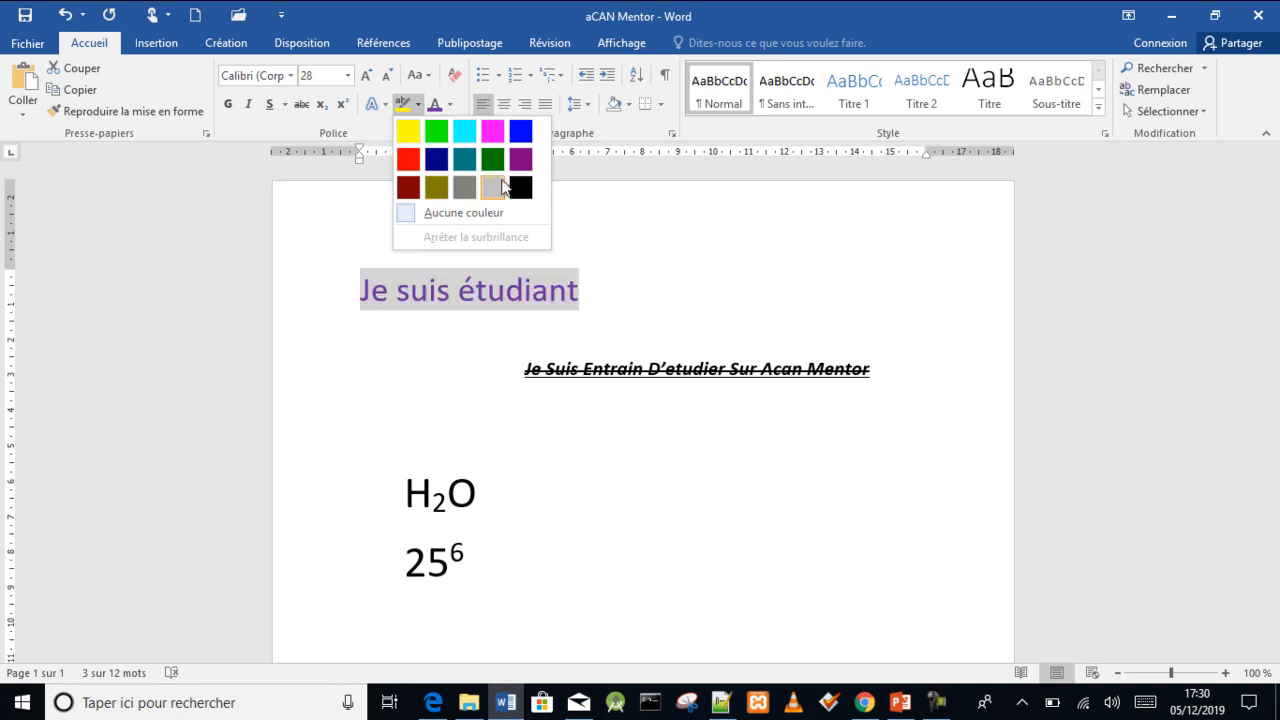
{"action": "left_click", "coordinate": [409, 134]}
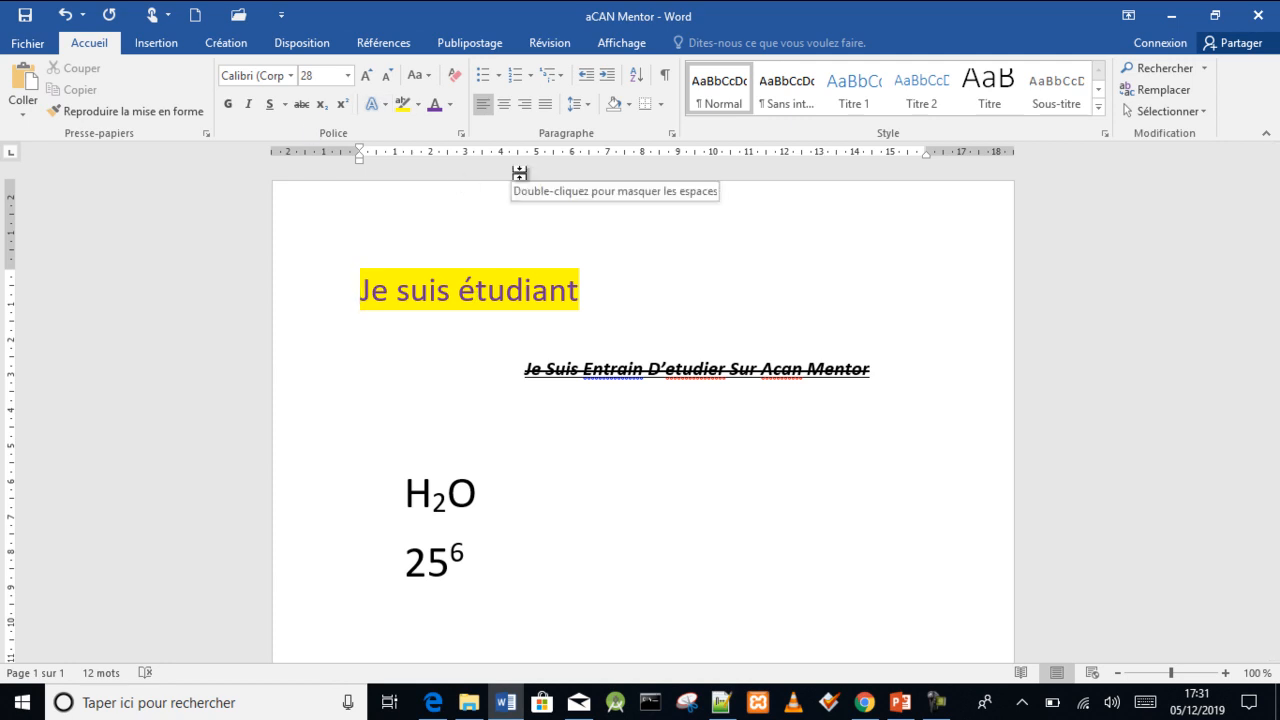
Select "Je suis étudiant" and view its settings in the Font dialog without applying any change
{"action": "left_click_drag", "start_coordinate": [591, 290], "coordinate": [368, 294]}
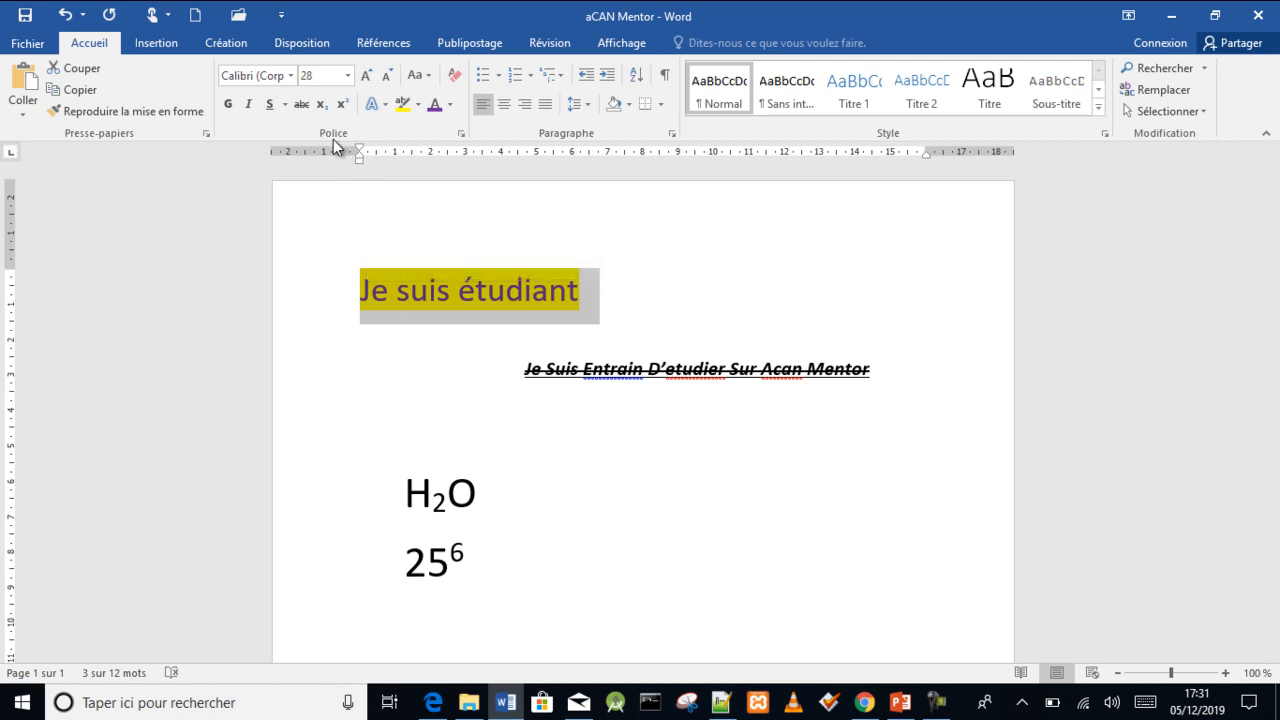
{"action": "right_click", "coordinate": [444, 280]}
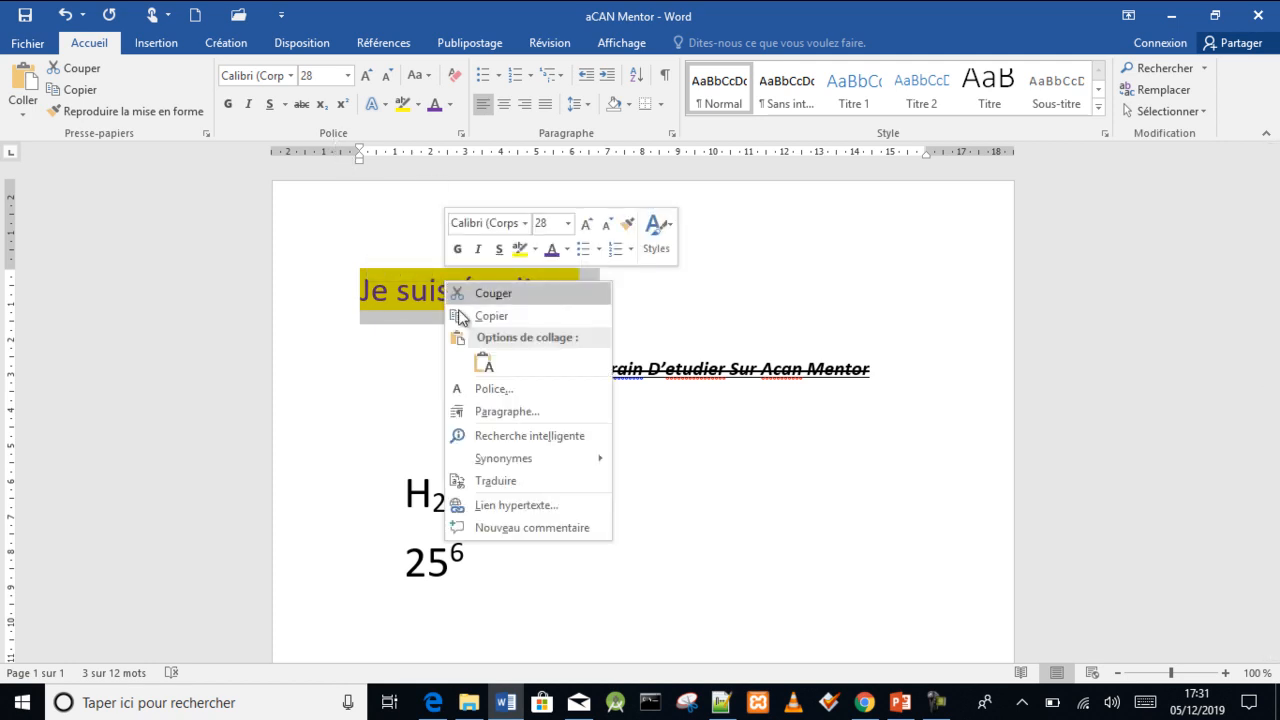
{"action": "left_click", "coordinate": [503, 389]}
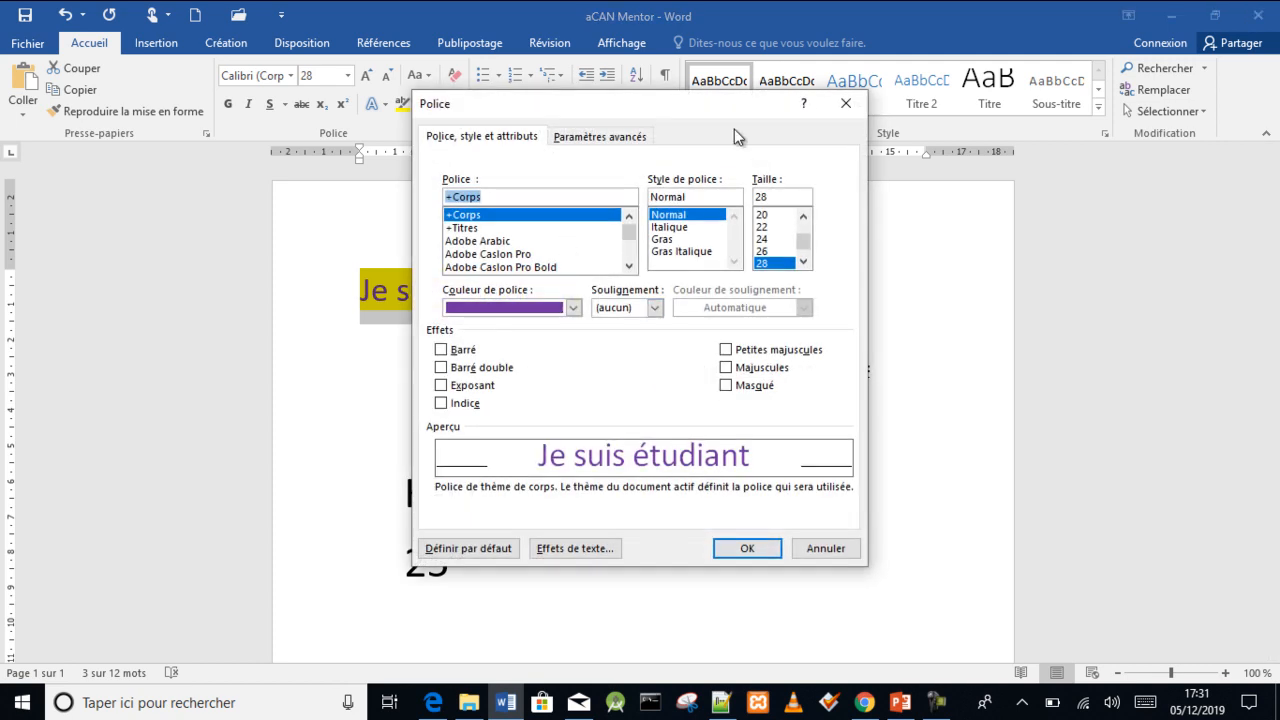
{"action": "left_click_drag", "start_coordinate": [703, 114], "coordinate": [1028, 140]}
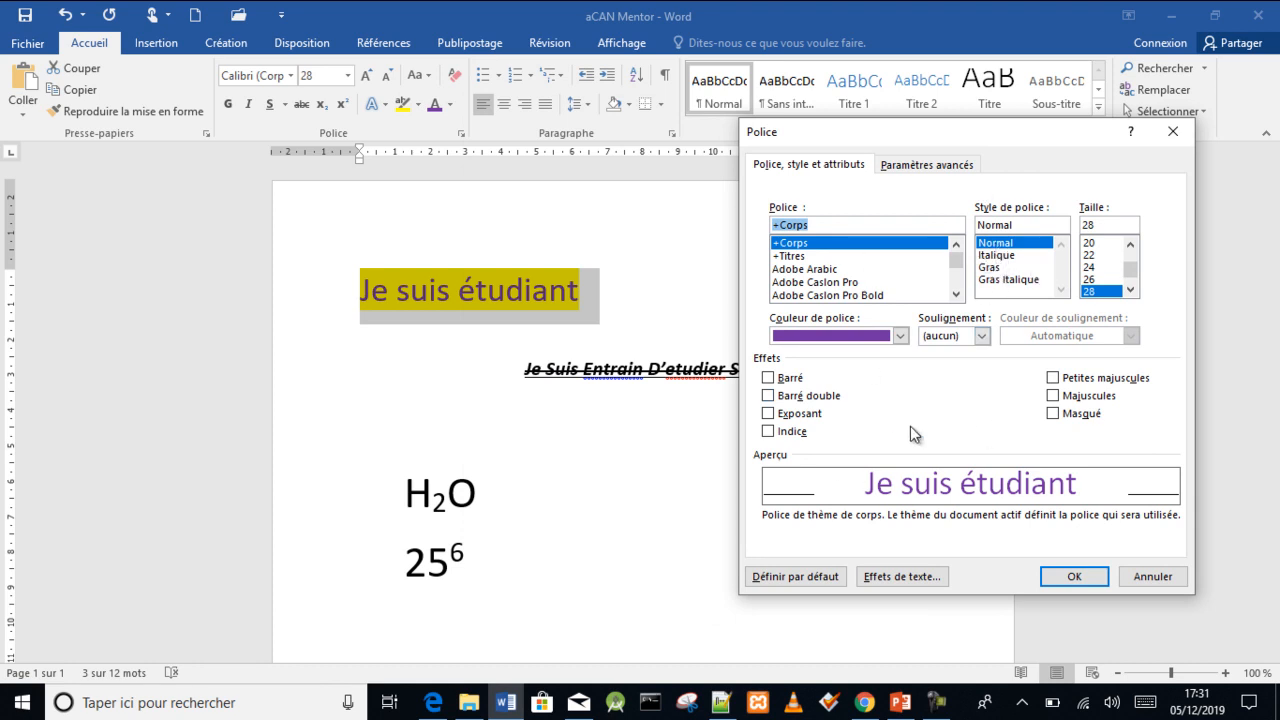
{"action": "left_click", "coordinate": [1152, 577]}
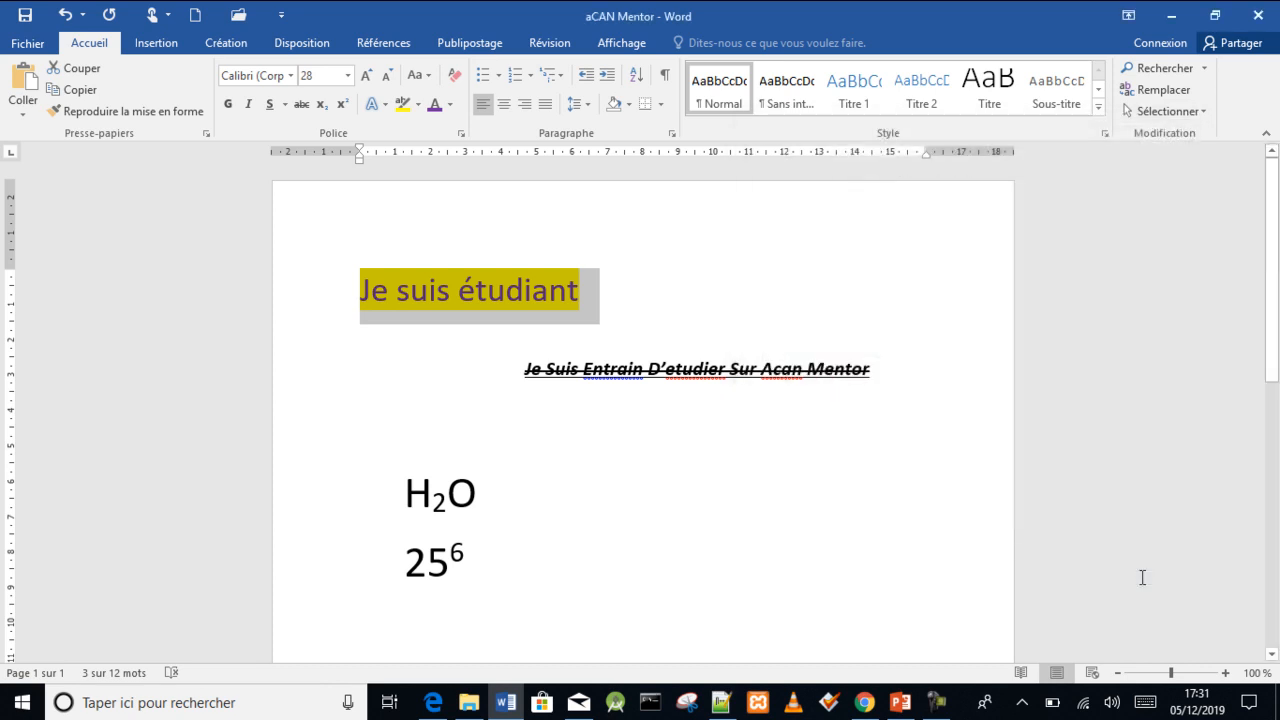
Apply the single strikethrough effect (Barré) to "Je suis étudiant" through the Font dialog
{"action": "left_click", "coordinate": [461, 134]}
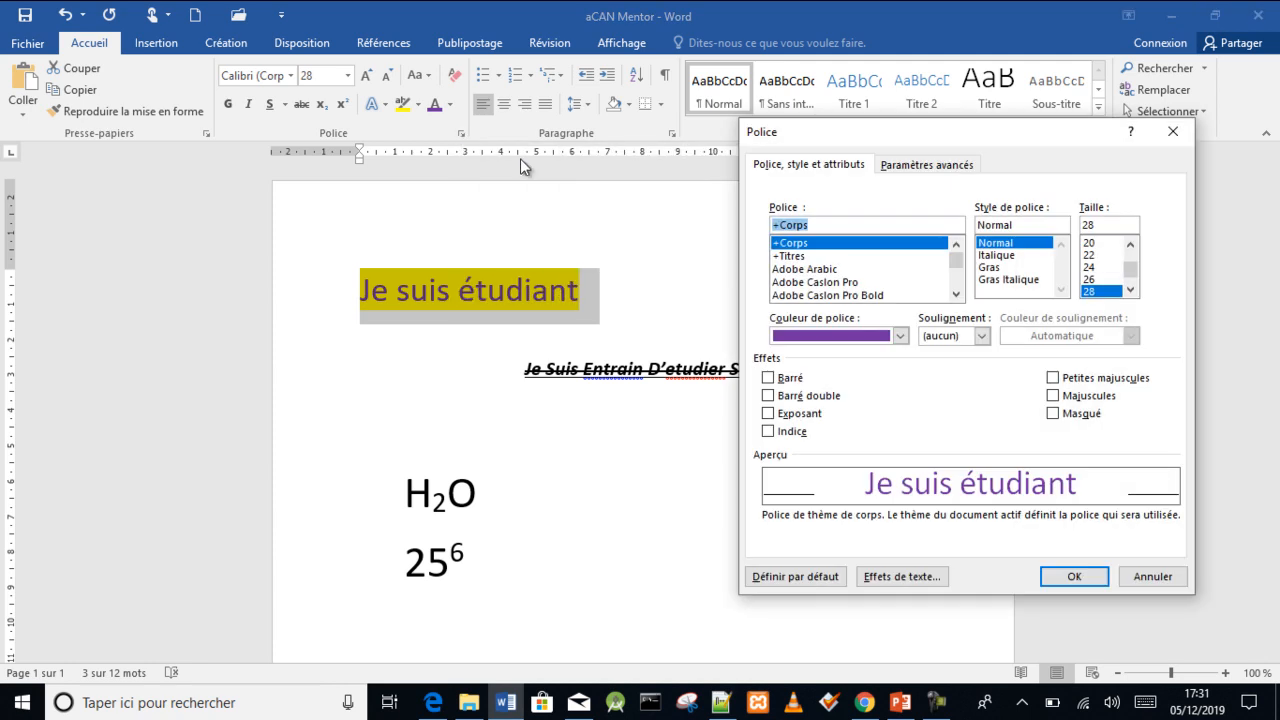
{"action": "left_click", "coordinate": [778, 377]}
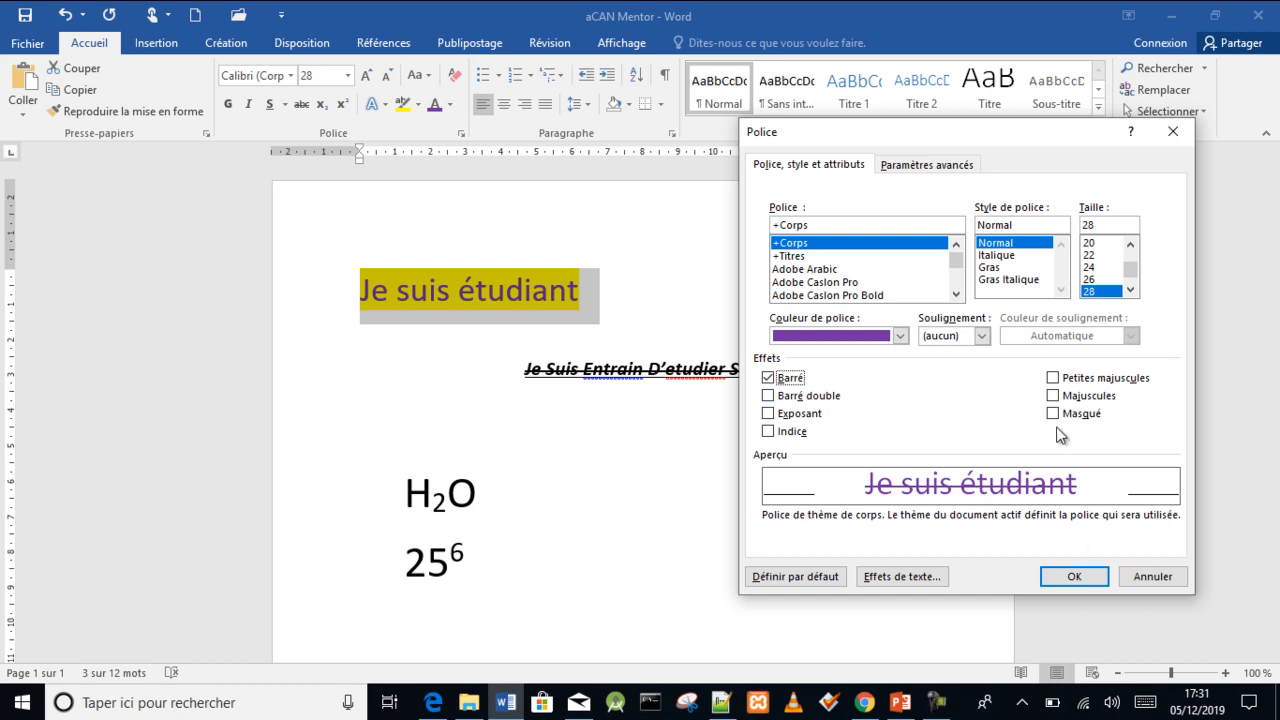
{"action": "left_click", "coordinate": [1074, 577]}
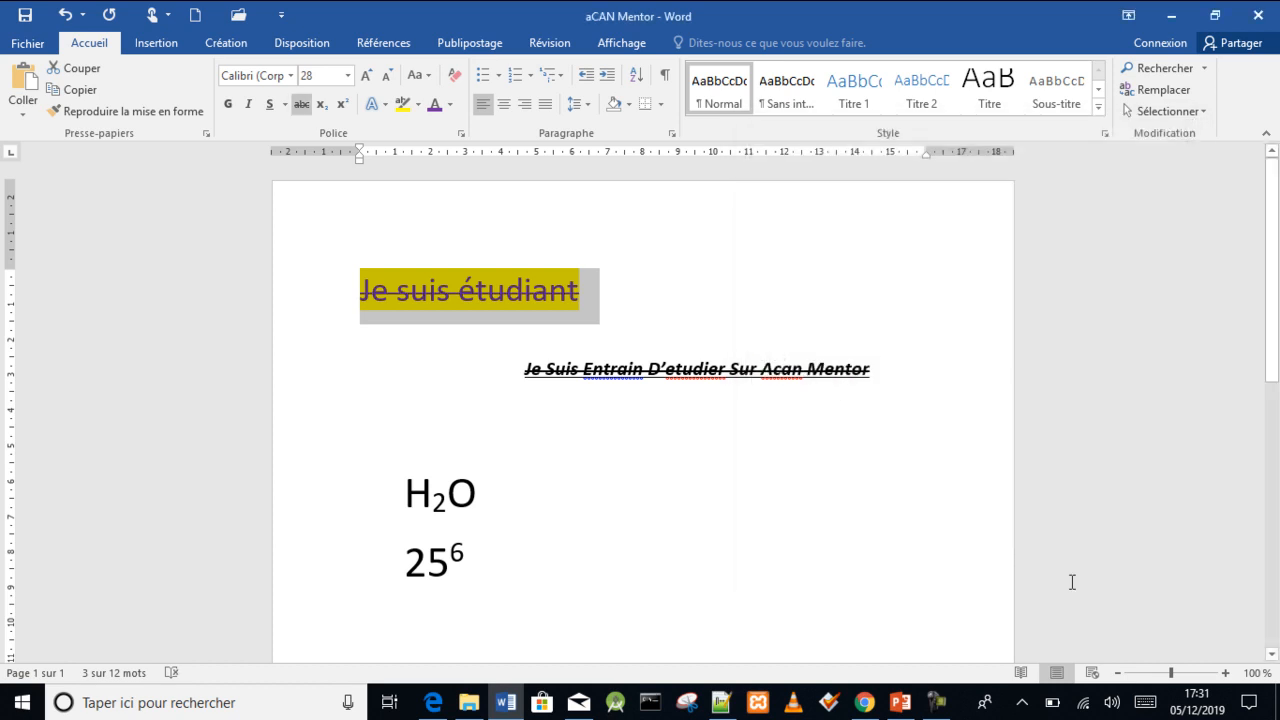
Remove the strikethrough from "Je suis étudiant" and apply the small caps effect (Petites majuscules) in the Font dialog
{"action": "left_click", "coordinate": [459, 131]}
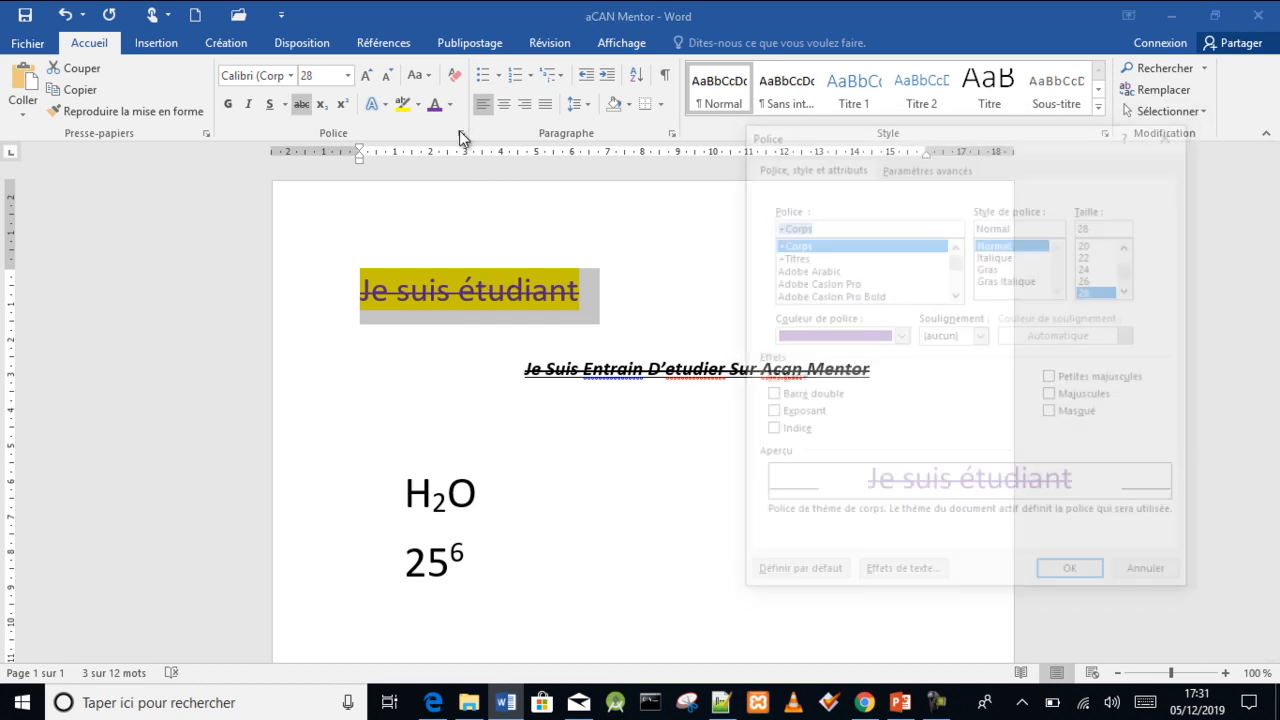
{"action": "left_click", "coordinate": [768, 378]}
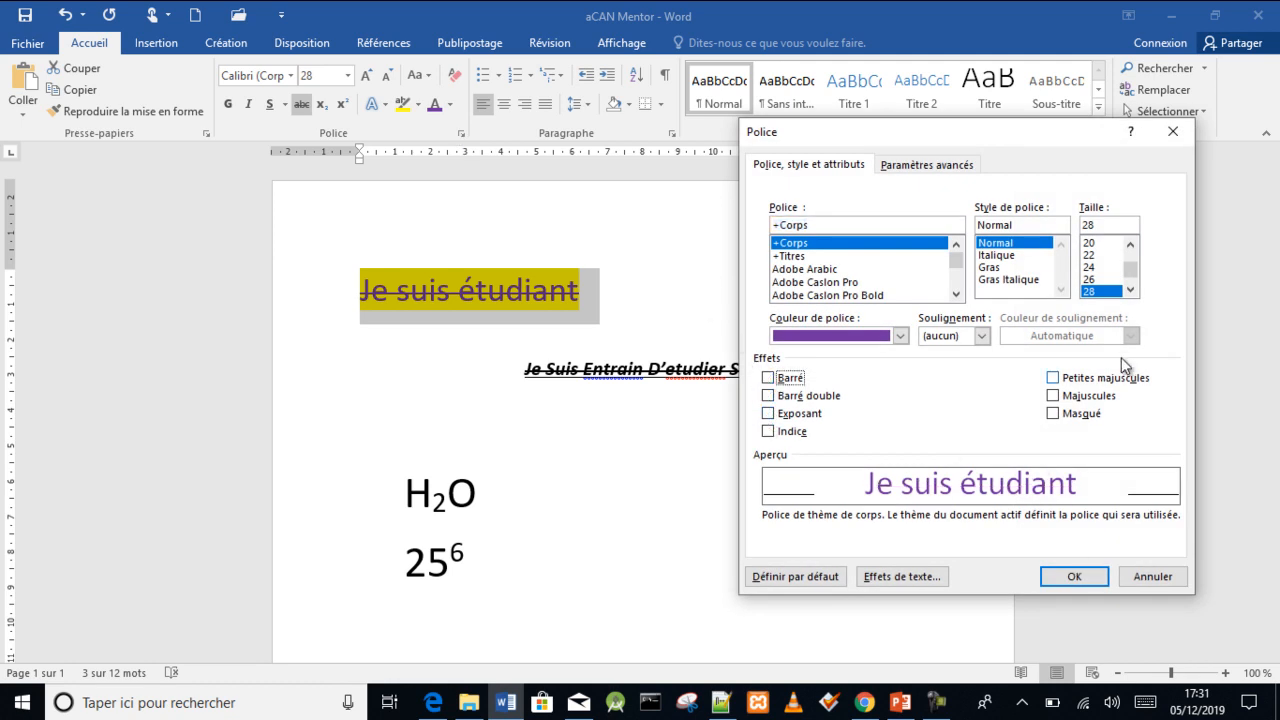
{"action": "left_click", "coordinate": [1052, 378]}
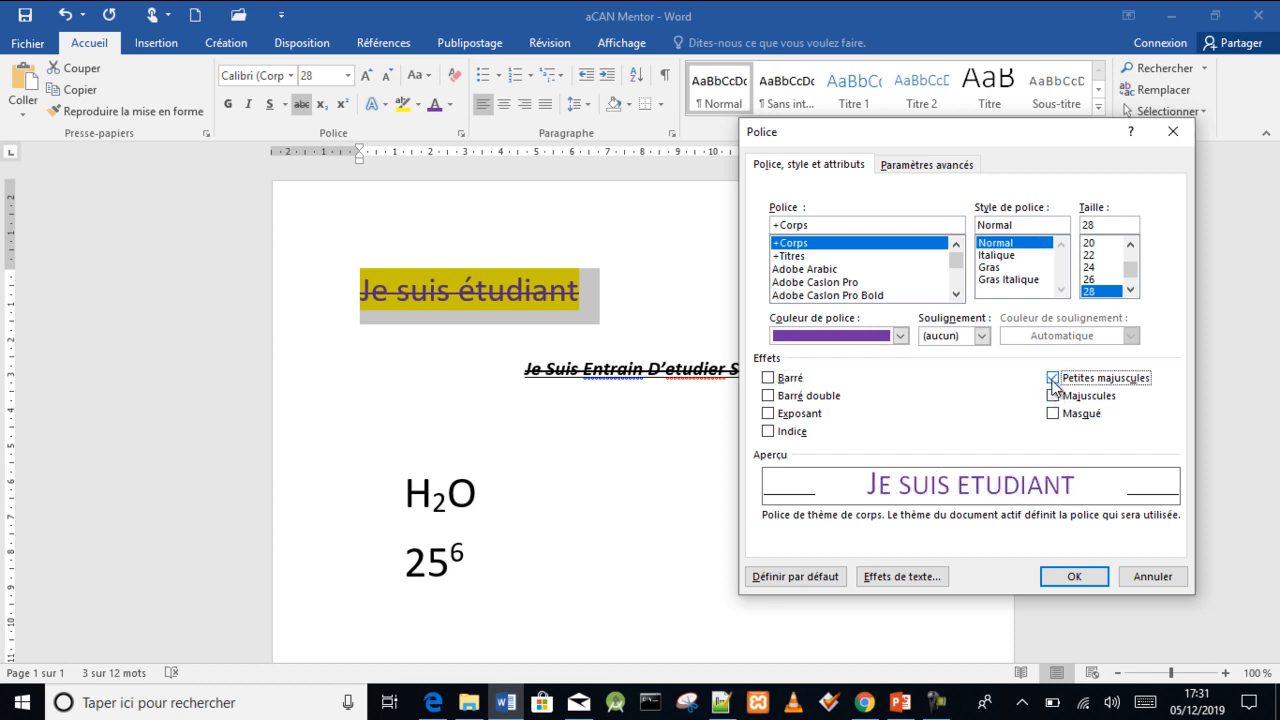
{"action": "left_click", "coordinate": [1070, 574]}
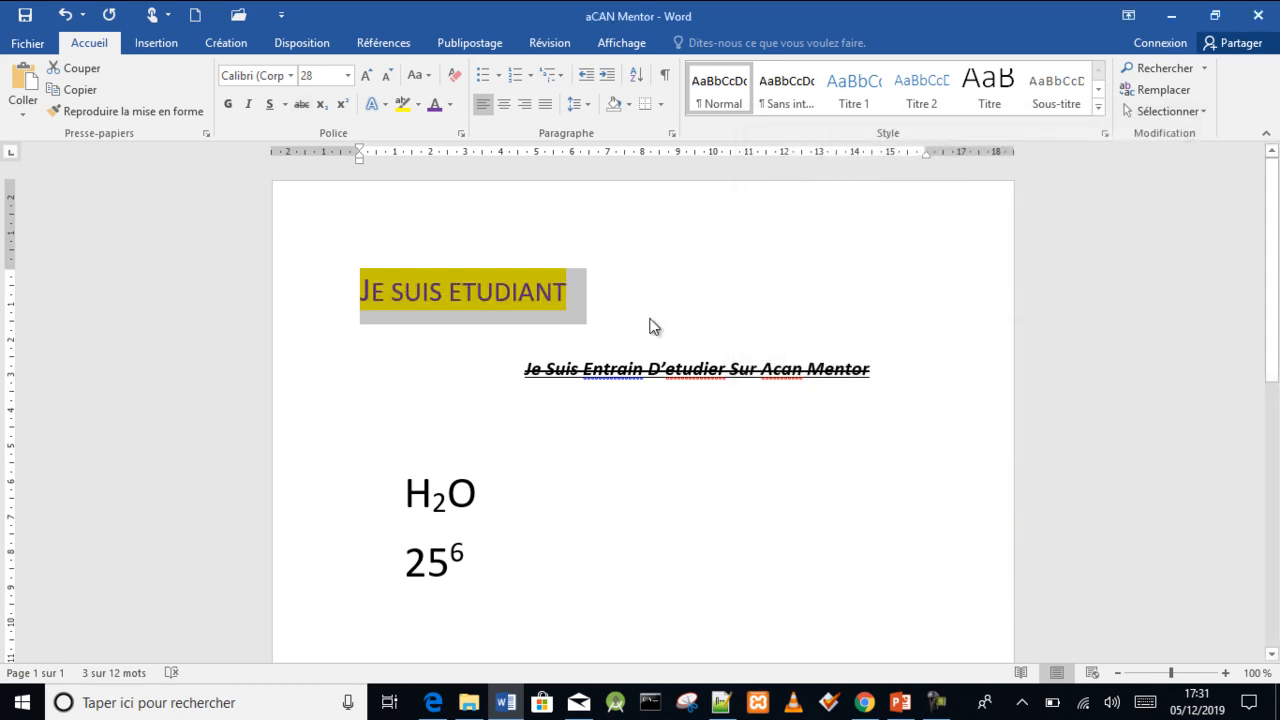
{"action": "left_click", "coordinate": [586, 304]}
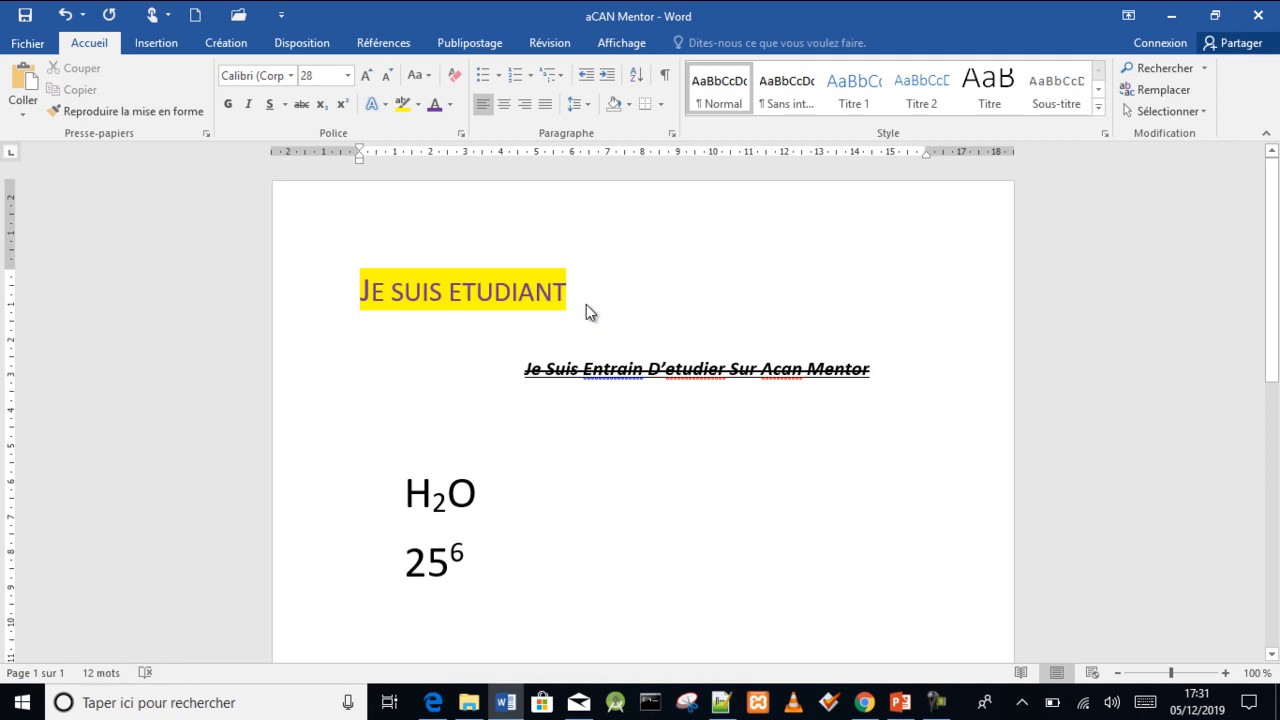